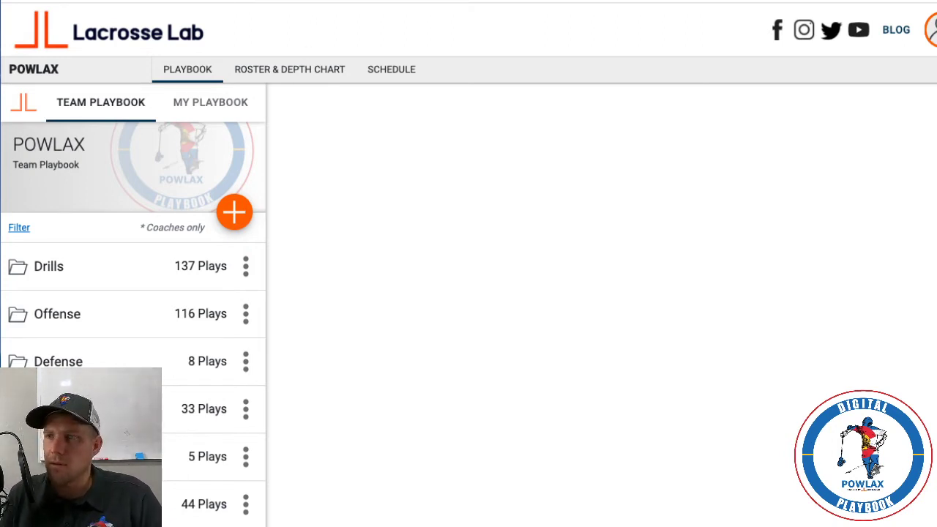
Open the Penn State Offense folder inside the team playbook's Offense folder.
{"action": "left_click", "coordinate": [314, 1]}
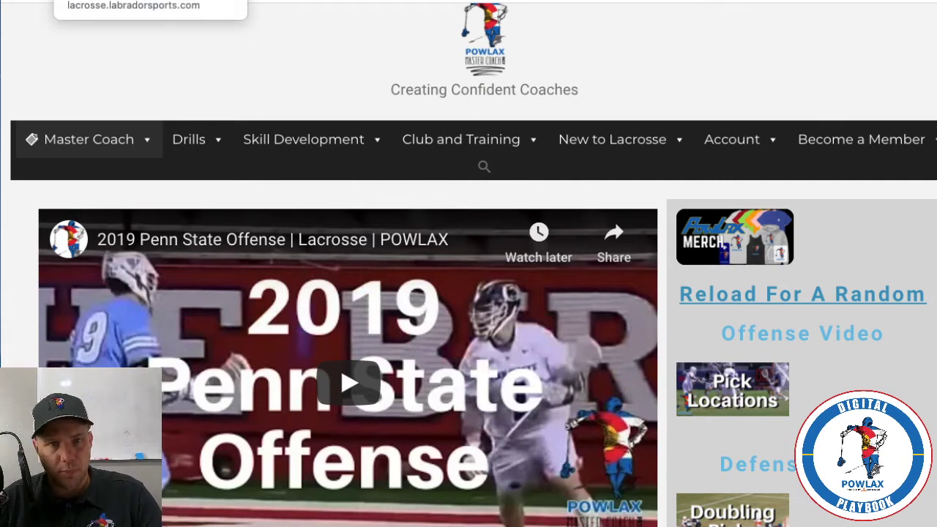
{"action": "key", "text": "ctrl+Tab"}
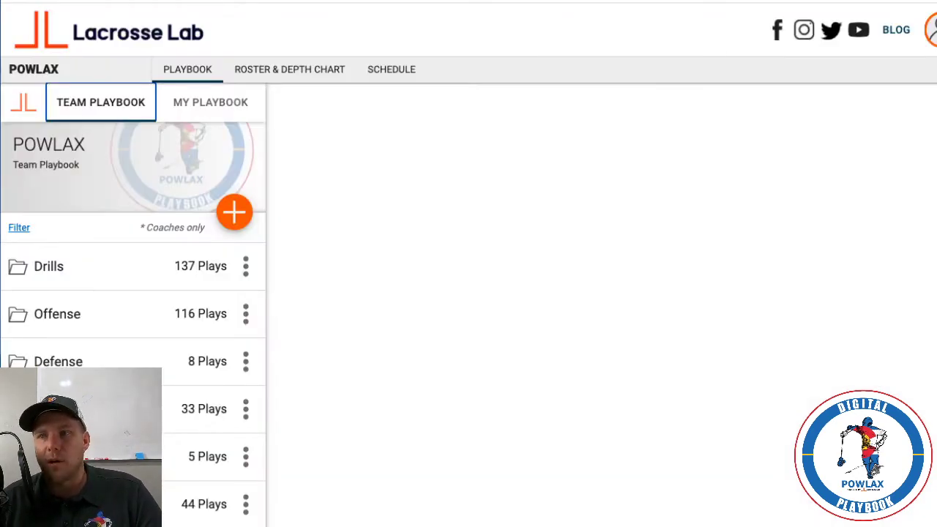
{"action": "left_click", "coordinate": [103, 316]}
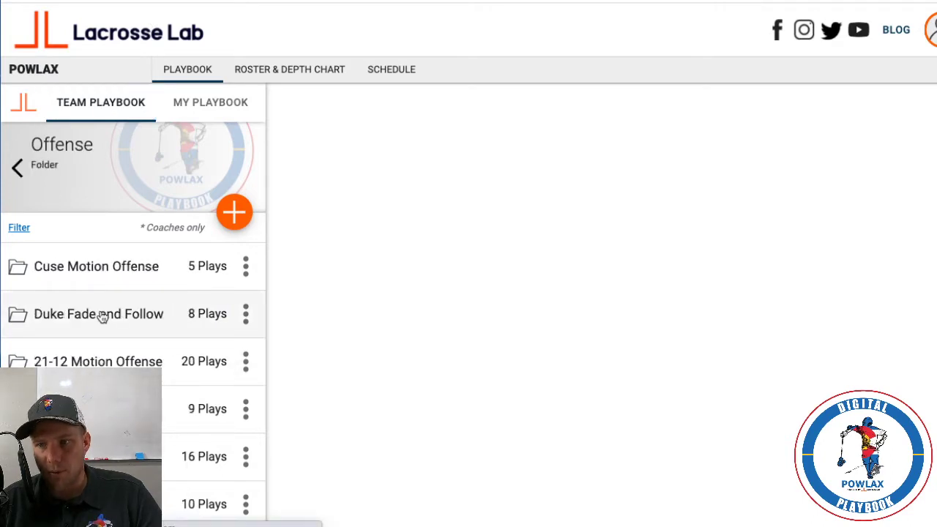
{"action": "scroll", "coordinate": [102, 381], "scroll_direction": "down", "scroll_amount": 1}
{"action": "left_click", "coordinate": [88, 452]}
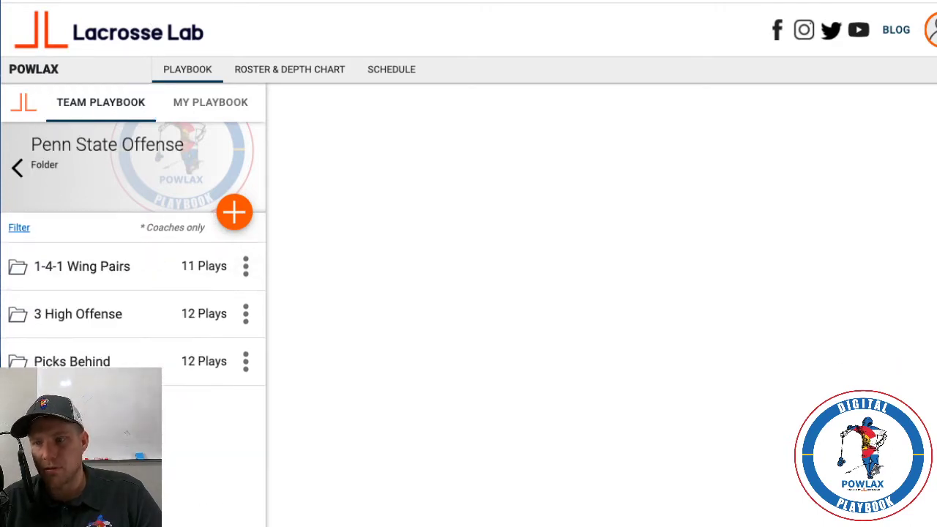
Open the PSO - 14 - Pick Motion play from 1-4-1 Wing Pairs' 2 Man - Wings folder and run its animation.
{"action": "left_click", "coordinate": [125, 282]}
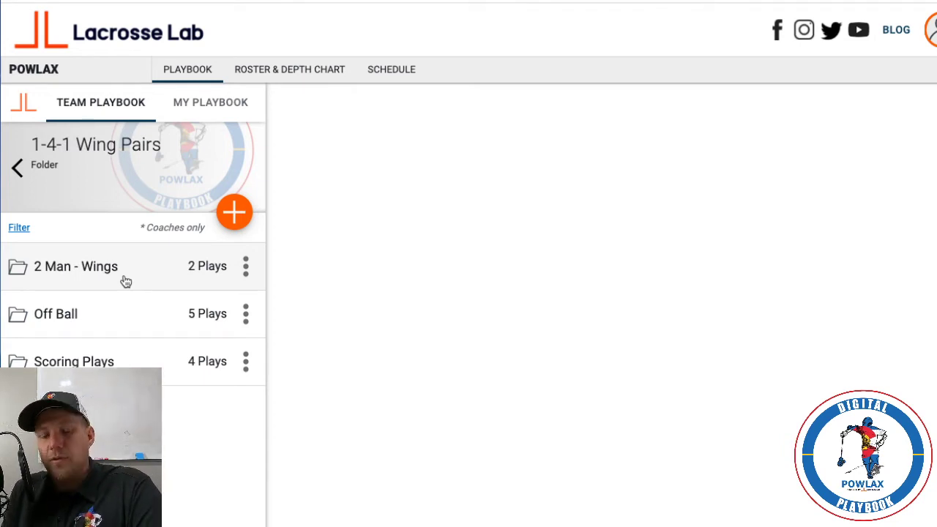
{"action": "left_click", "coordinate": [126, 282]}
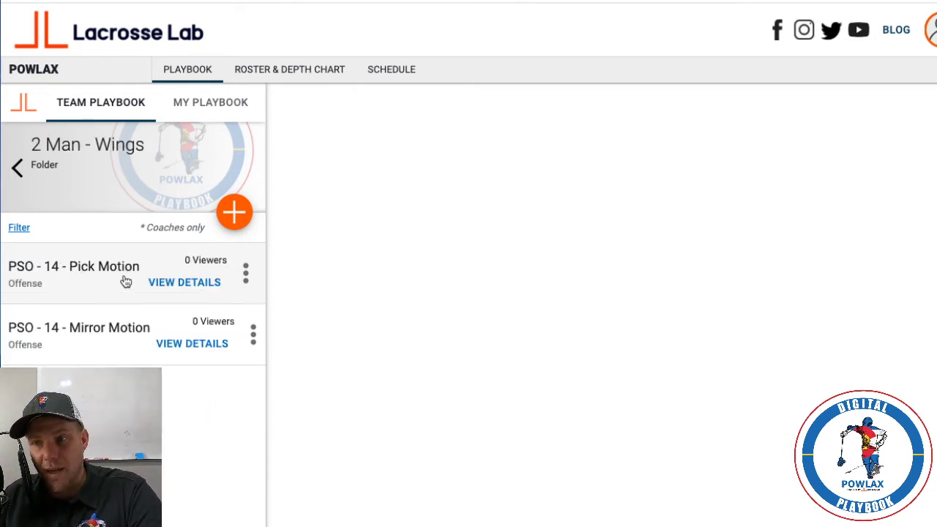
{"action": "left_click", "coordinate": [83, 274]}
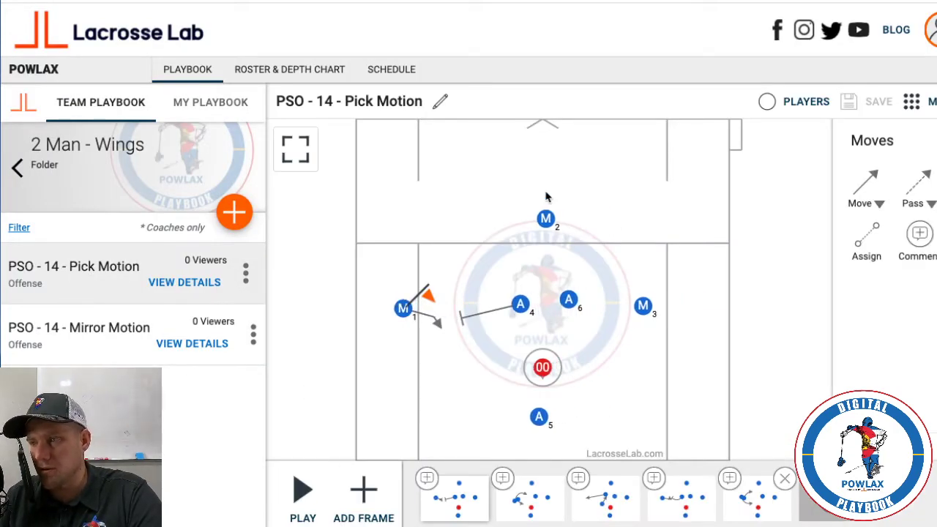
{"action": "left_click", "coordinate": [315, 489]}
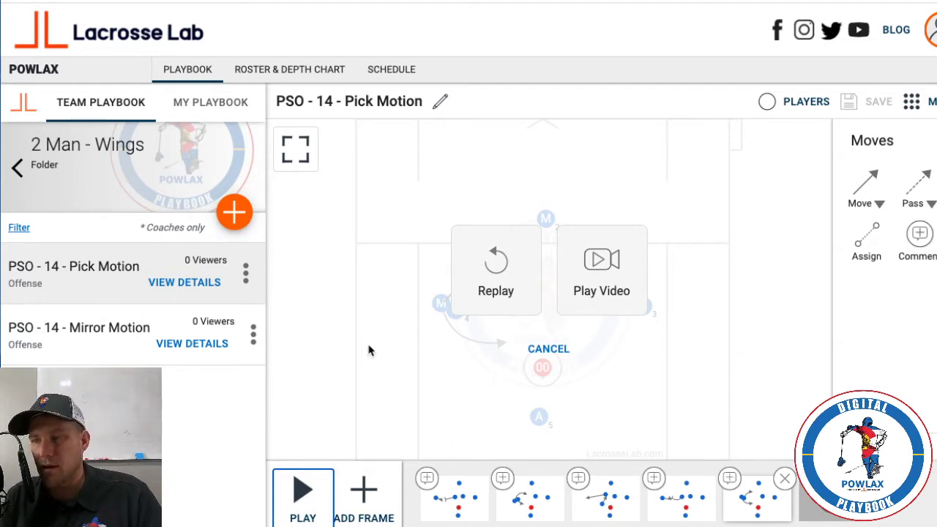
Open the PSO - 14 - Top Cut The Middle play from the Off Ball folder of 1-4-1 Wing Pairs and run its animation.
{"action": "left_click", "coordinate": [18, 172]}
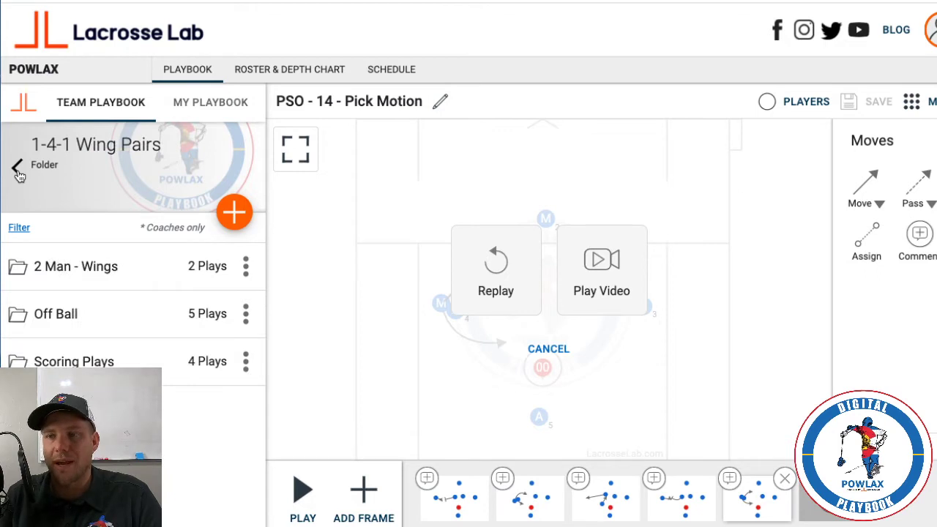
{"action": "left_click", "coordinate": [105, 314]}
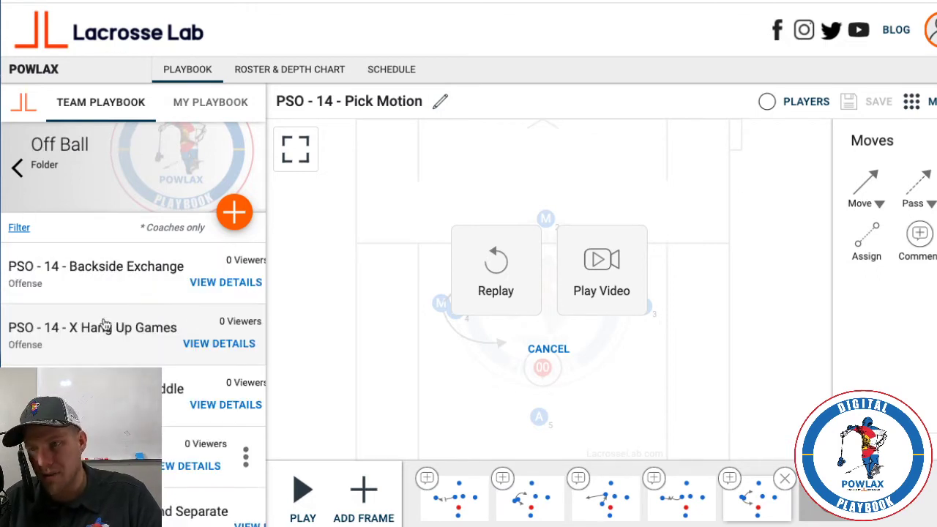
{"action": "scroll", "coordinate": [126, 361], "scroll_direction": "down", "scroll_amount": 1}
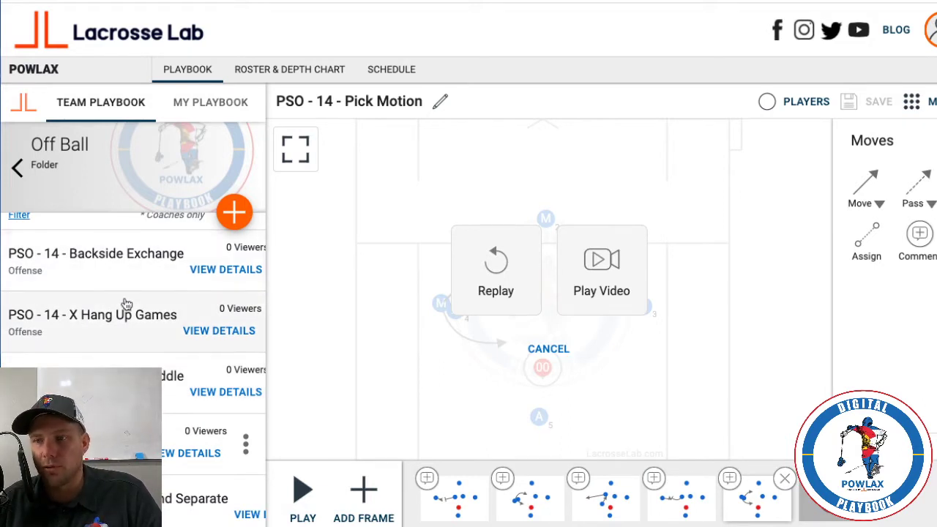
{"action": "left_click", "coordinate": [126, 359]}
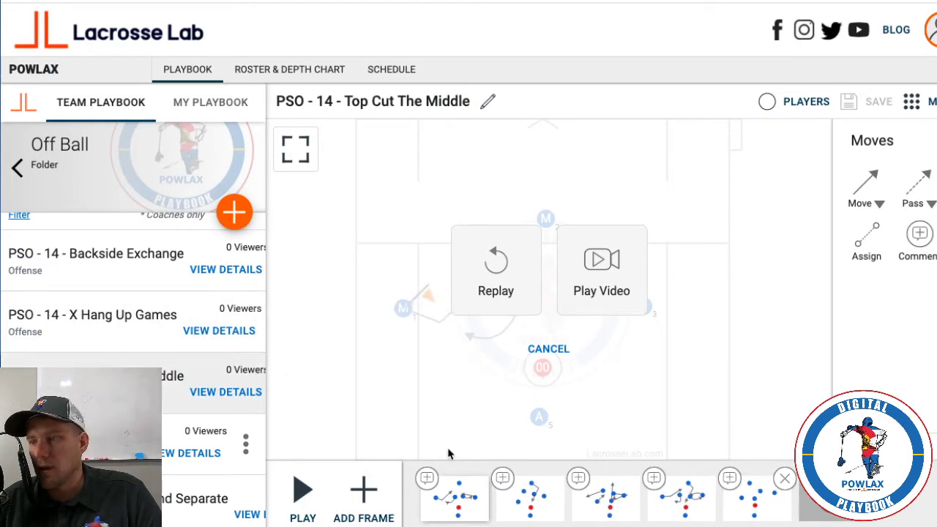
{"action": "left_click", "coordinate": [548, 349]}
{"action": "left_click", "coordinate": [303, 492]}
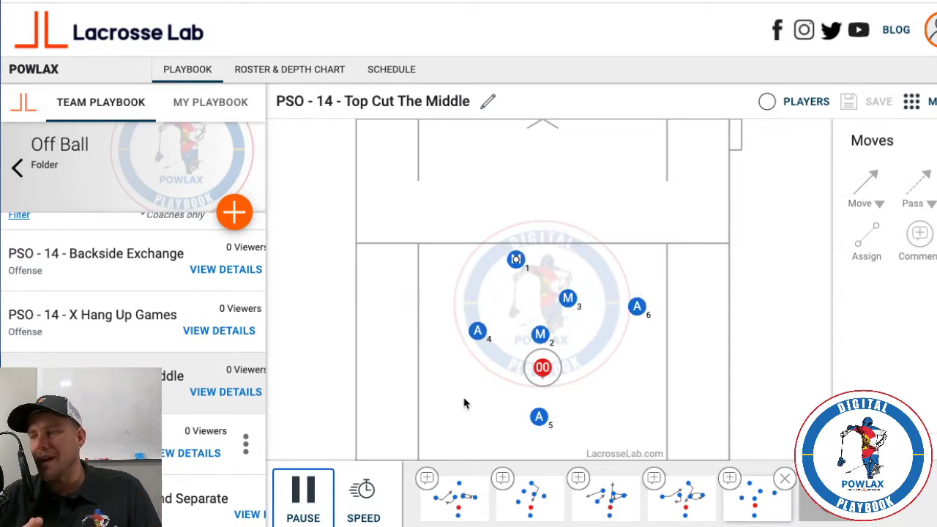
{"action": "left_click", "coordinate": [542, 349]}
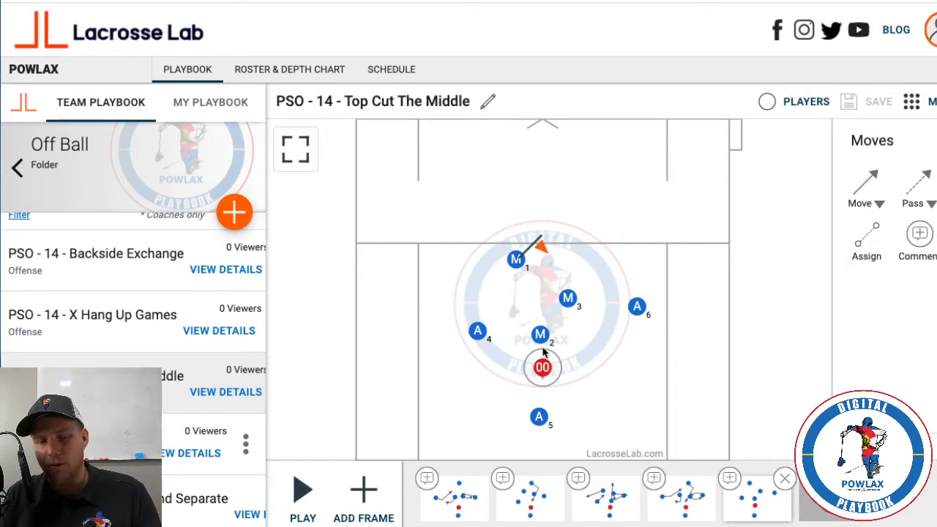
Go back to the first frame of Top Cut The Middle and replay its animation.
{"action": "left_click", "coordinate": [454, 486]}
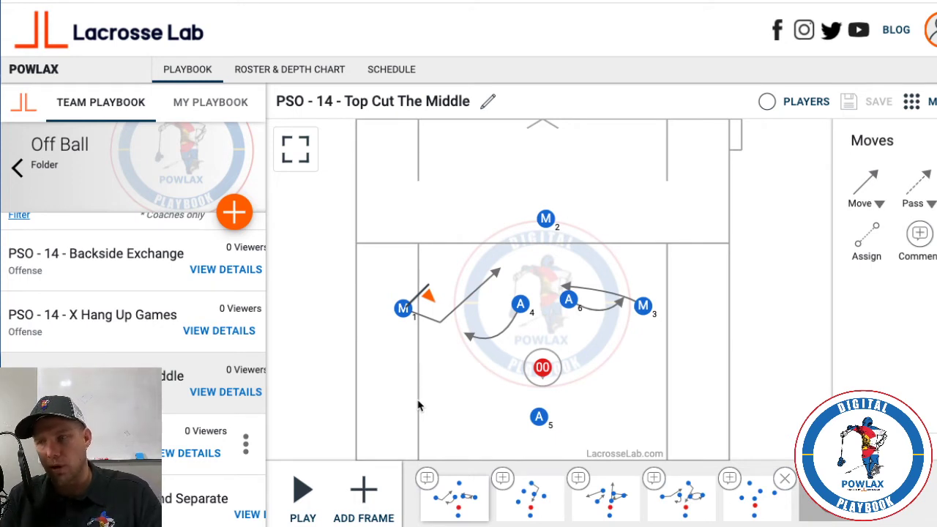
{"action": "left_click", "coordinate": [303, 494]}
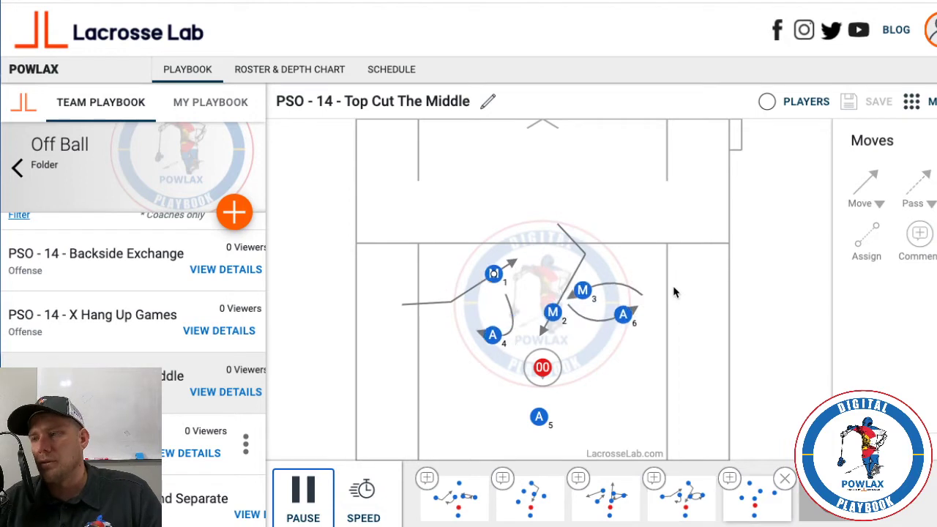
{"action": "left_click", "coordinate": [309, 490]}
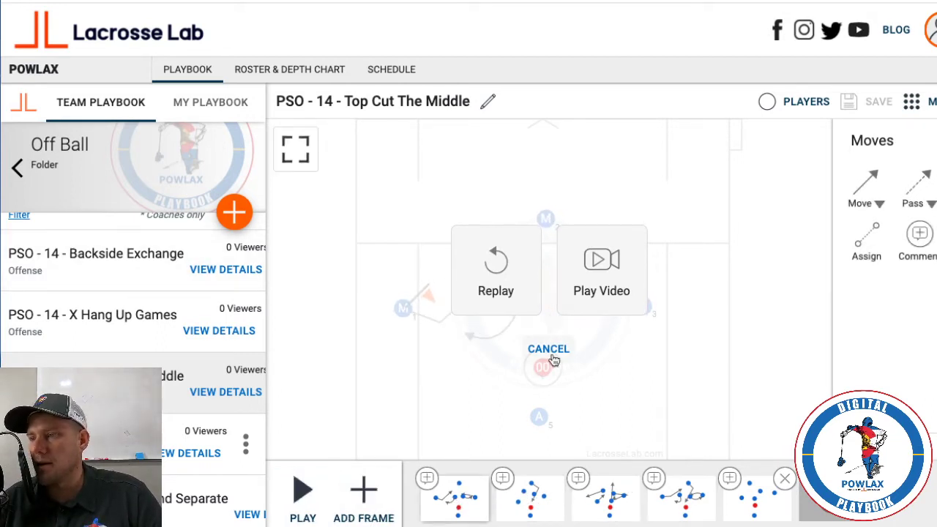
Switch to My Playbook and open the PSO - 14 - Top Fade play from Penn State Offense's 1-4-1 Wing Pairs, Off Ball folder.
{"action": "scroll", "coordinate": [161, 365], "scroll_direction": "right", "scroll_amount": 2}
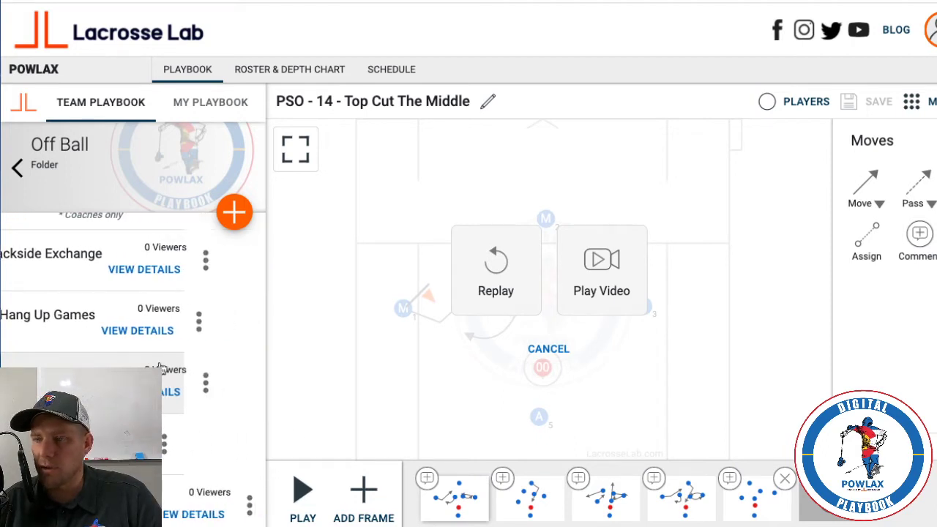
{"action": "left_click", "coordinate": [206, 382]}
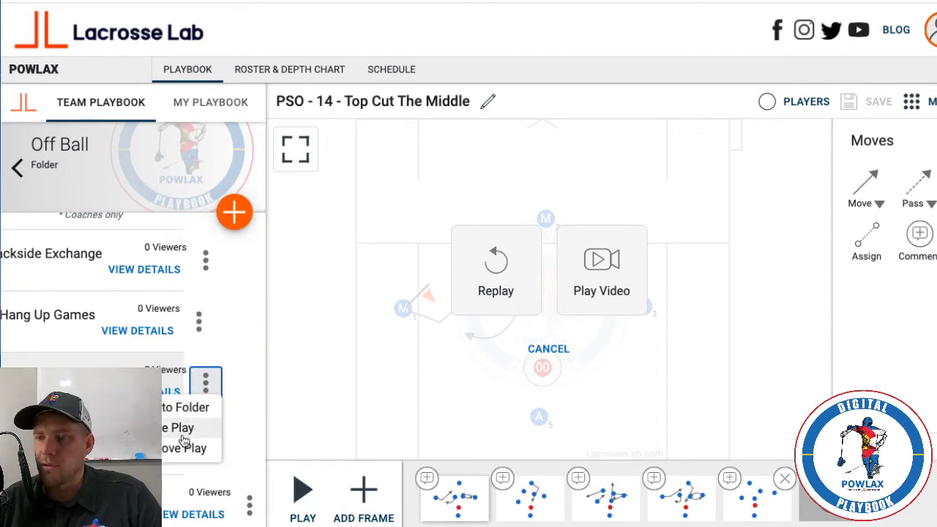
{"action": "left_click", "coordinate": [217, 108]}
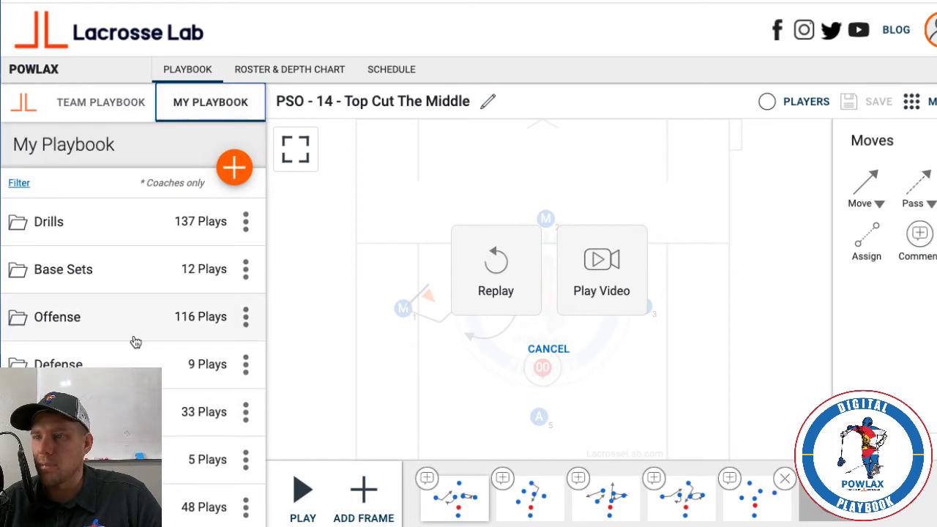
{"action": "left_click", "coordinate": [74, 329]}
{"action": "scroll", "coordinate": [139, 410], "scroll_direction": "down", "scroll_amount": 3}
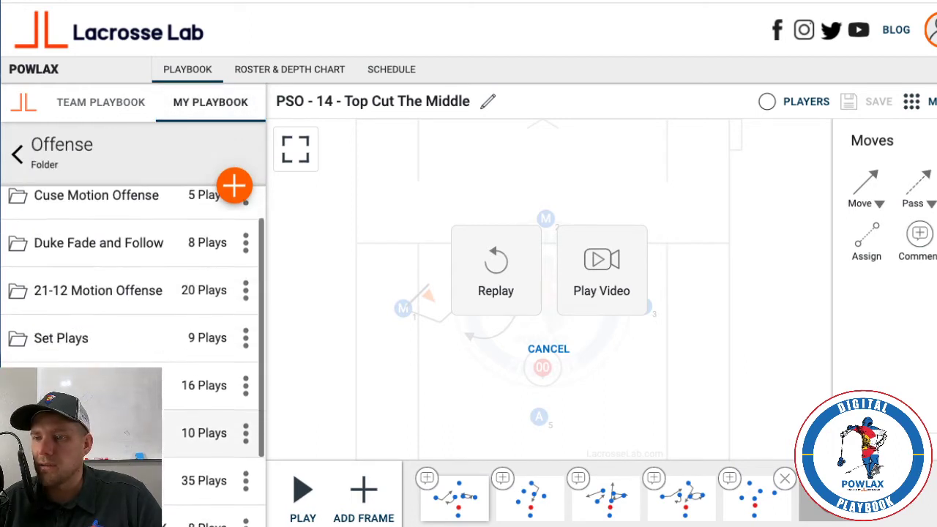
{"action": "left_click", "coordinate": [139, 410]}
{"action": "left_click", "coordinate": [136, 256]}
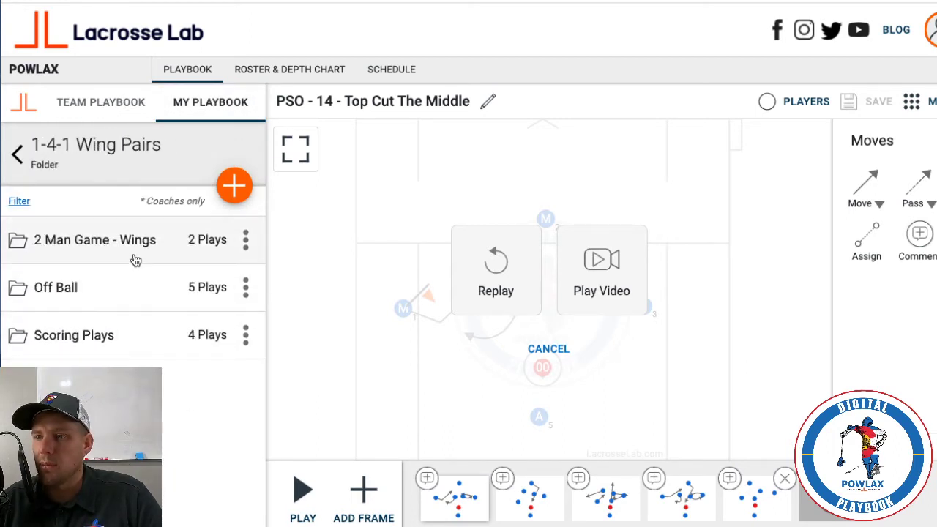
{"action": "left_click", "coordinate": [123, 297]}
{"action": "left_click", "coordinate": [132, 349]}
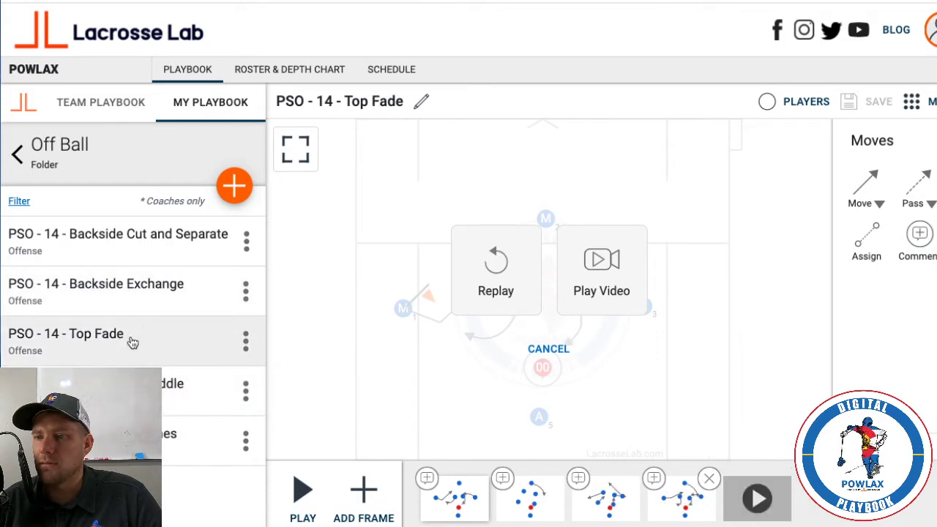
Make a copy of the PSO - 14 - Top Fade play, return to My Playbook's top level, and dismiss the replay options.
{"action": "left_click", "coordinate": [246, 342]}
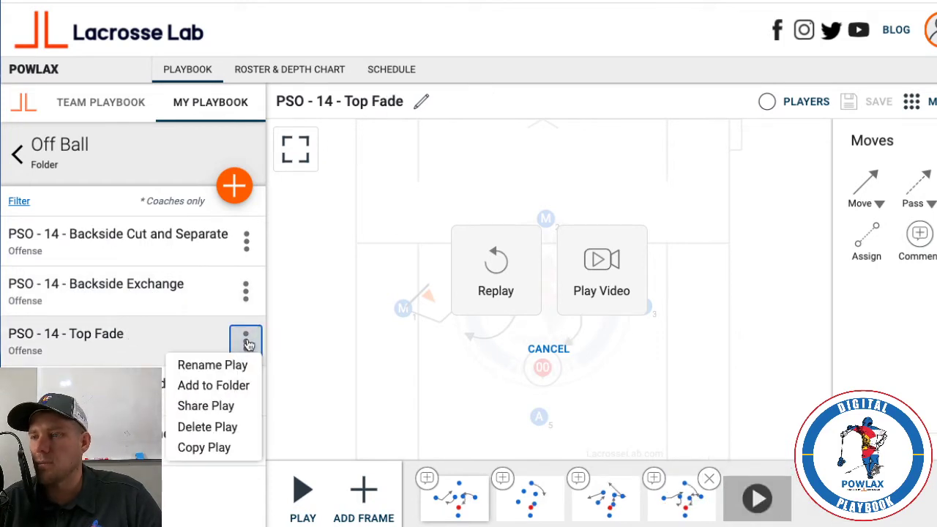
{"action": "left_click", "coordinate": [215, 447]}
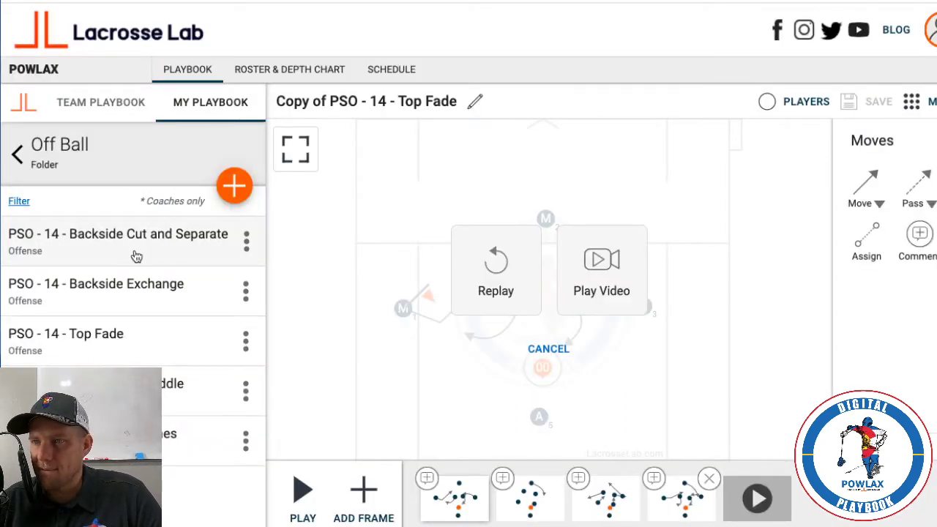
{"action": "left_click", "coordinate": [19, 155]}
{"action": "left_click", "coordinate": [18, 155]}
{"action": "left_click", "coordinate": [18, 155]}
{"action": "left_click", "coordinate": [19, 155]}
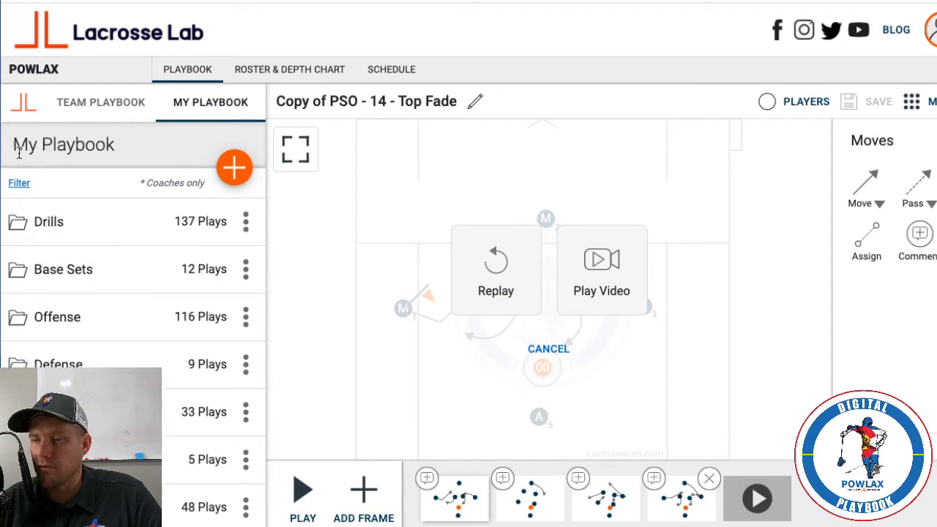
{"action": "scroll", "coordinate": [100, 255], "scroll_direction": "down", "scroll_amount": 1}
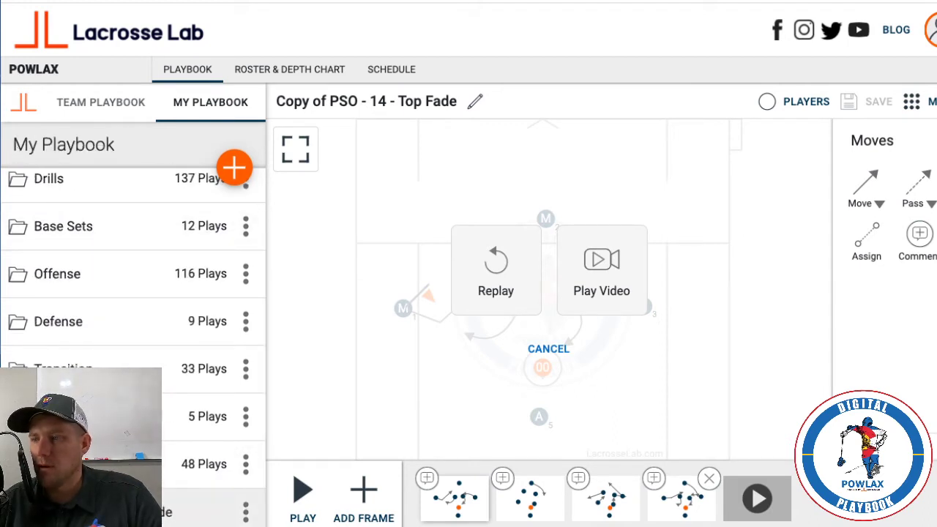
{"action": "left_click", "coordinate": [563, 345]}
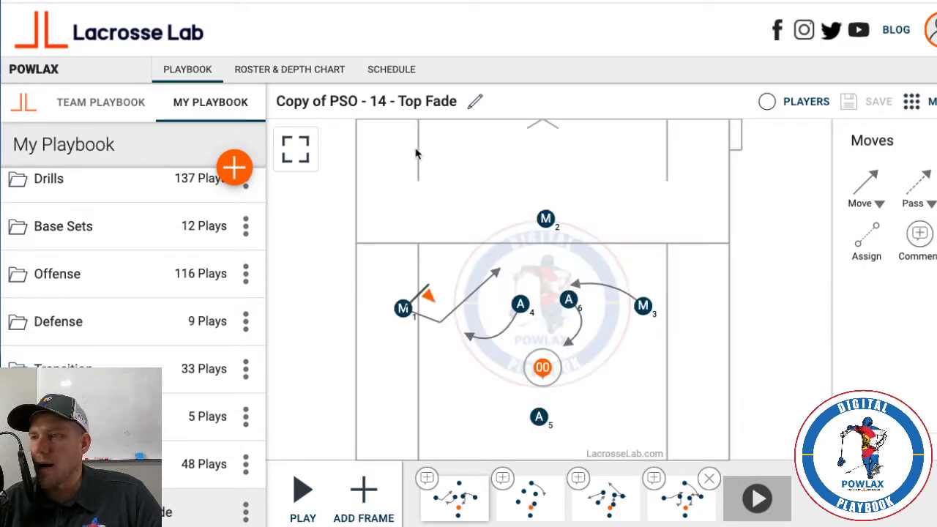
{"action": "left_click", "coordinate": [474, 101]}
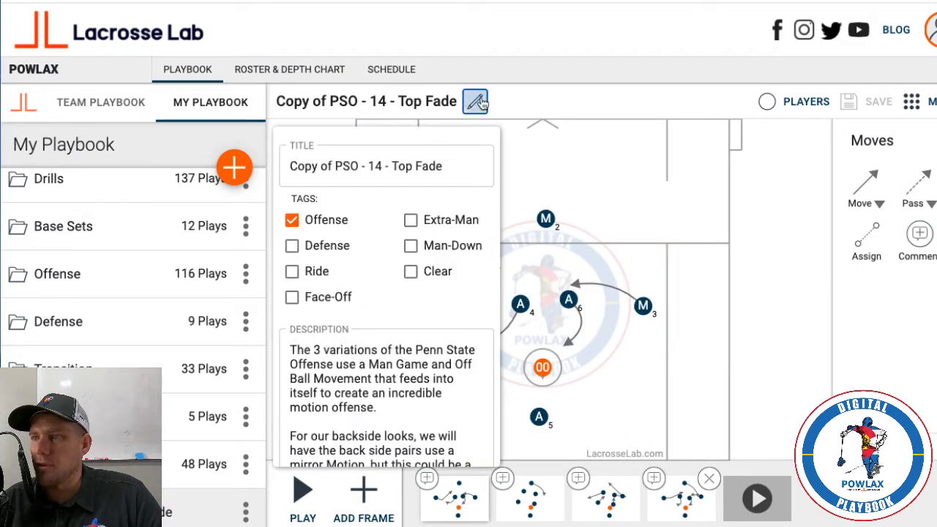
{"action": "left_click", "coordinate": [331, 168]}
{"action": "left_click", "coordinate": [270, 174]}
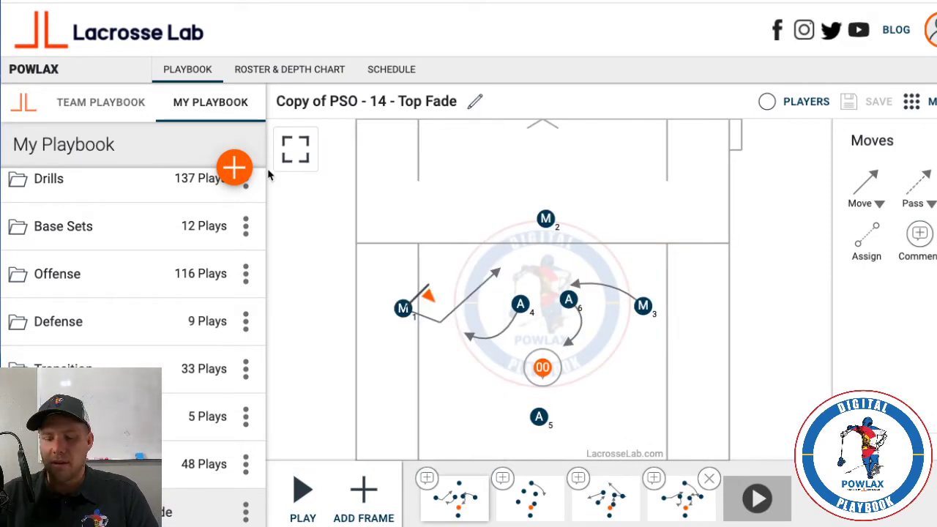
Rename the copied Top Fade play as PSO - 14 - Top Shallow Cut and save its details.
{"action": "left_click", "coordinate": [475, 102]}
{"action": "left_click", "coordinate": [334, 167]}
{"action": "left_click_drag", "start_coordinate": [335, 168], "coordinate": [291, 164]}
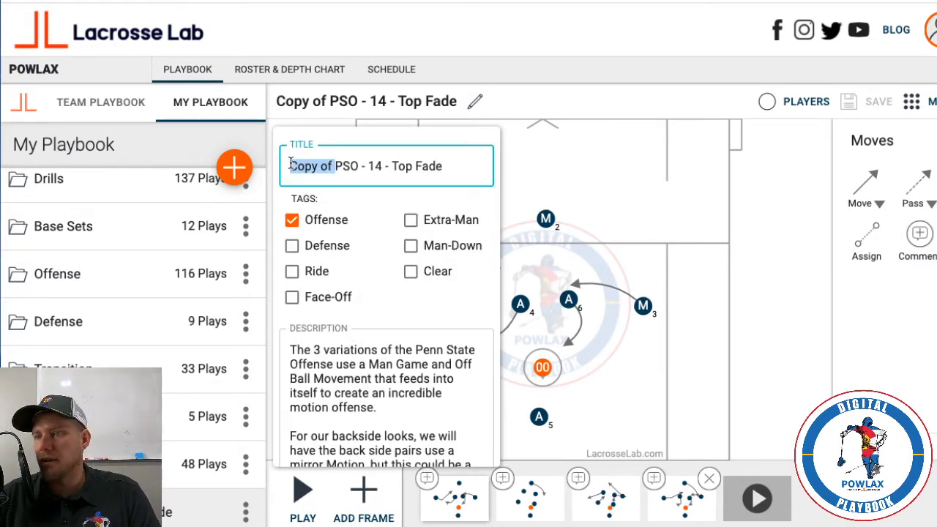
{"action": "key", "text": "BackSpace"}
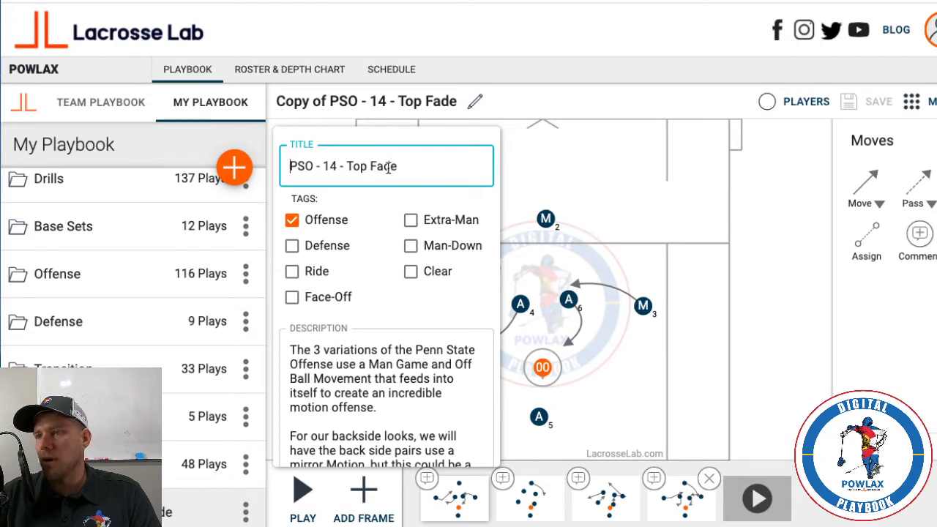
{"action": "left_click_drag", "start_coordinate": [399, 166], "coordinate": [366, 166]}
{"action": "type", "text": "Shallow Cut"}
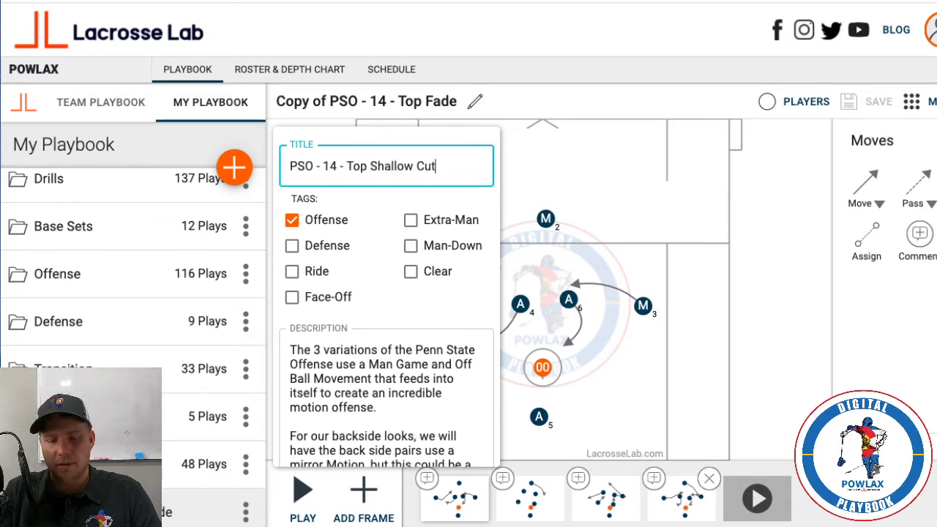
{"action": "scroll", "coordinate": [364, 324], "scroll_direction": "down", "scroll_amount": 5}
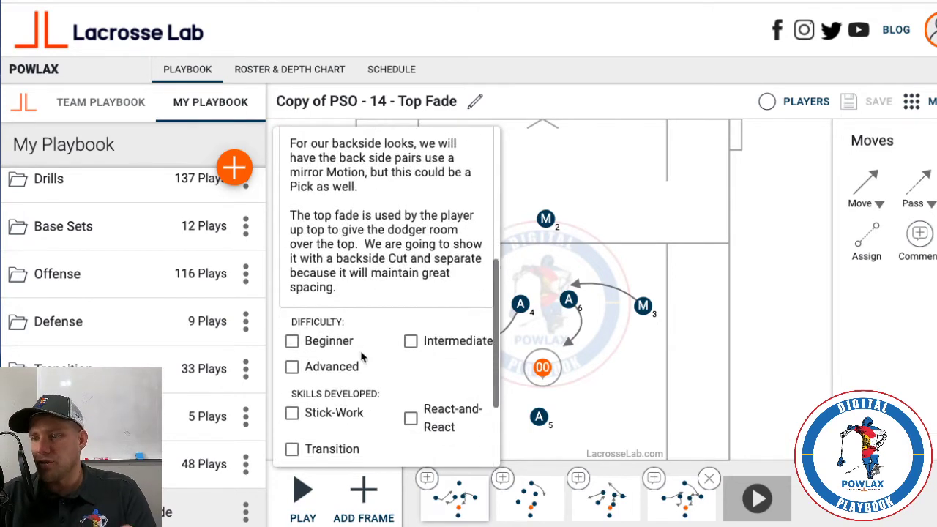
{"action": "scroll", "coordinate": [356, 212], "scroll_direction": "down", "scroll_amount": 1}
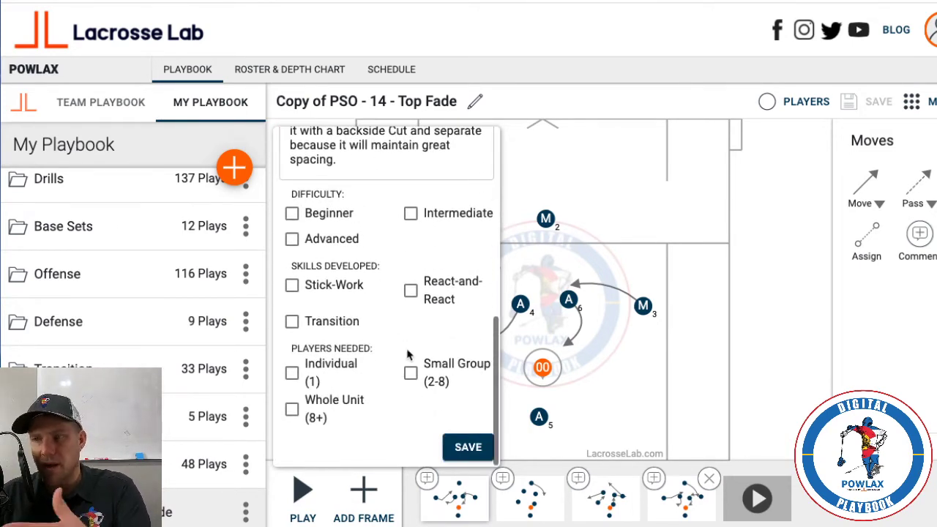
{"action": "left_click", "coordinate": [457, 447]}
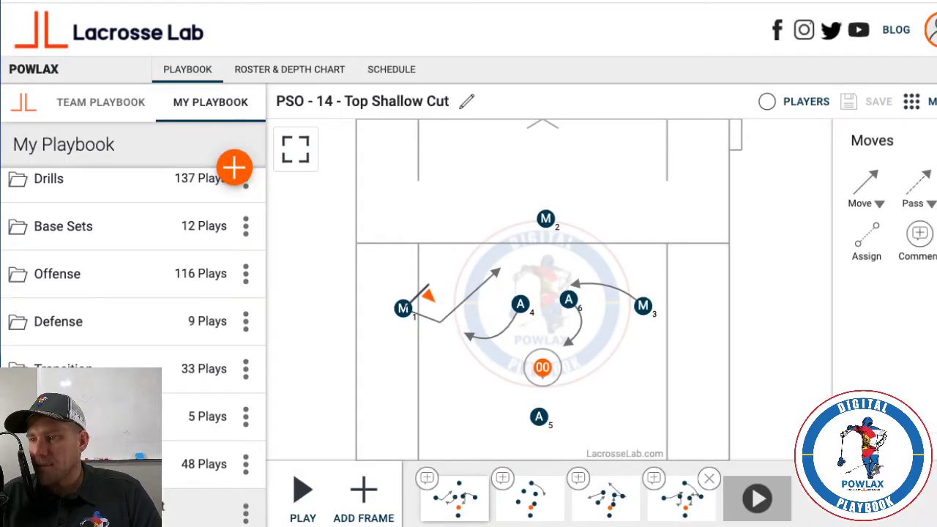
In the second frame, reroute M2's move into a shallow cut curving between M1 and M3 and ending just below M1.
{"action": "left_click", "coordinate": [527, 504]}
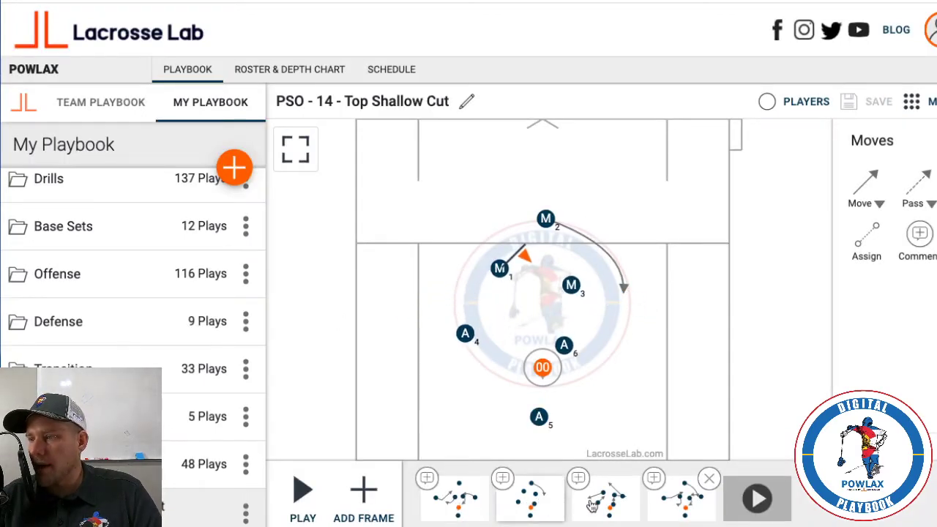
{"action": "left_click", "coordinate": [620, 289]}
{"action": "left_click_drag", "start_coordinate": [622, 290], "coordinate": [491, 302]}
{"action": "left_click_drag", "start_coordinate": [603, 253], "coordinate": [538, 278]}
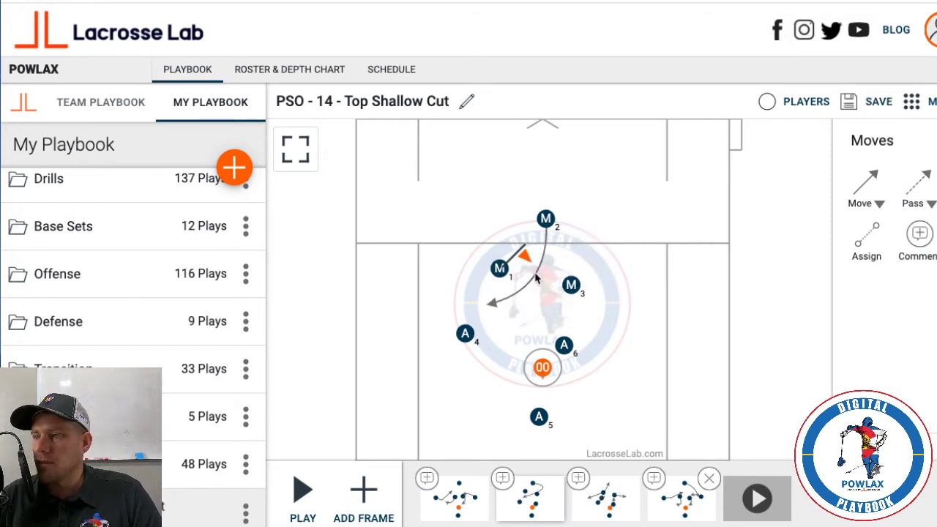
Reshape M2's path in the last frame into a shorter cut ending left of A4, and play the animation from the first frame.
{"action": "left_click", "coordinate": [612, 507]}
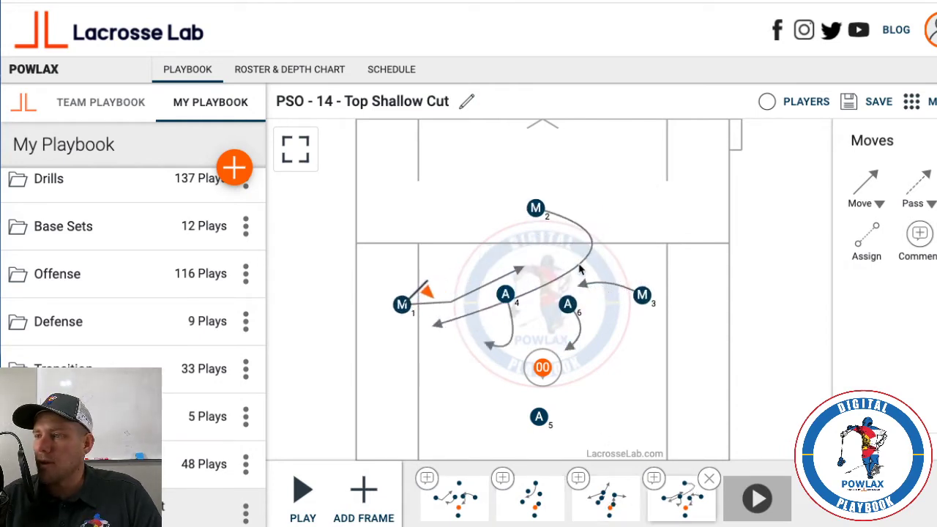
{"action": "left_click", "coordinate": [531, 283]}
{"action": "left_click_drag", "start_coordinate": [431, 326], "coordinate": [469, 307]}
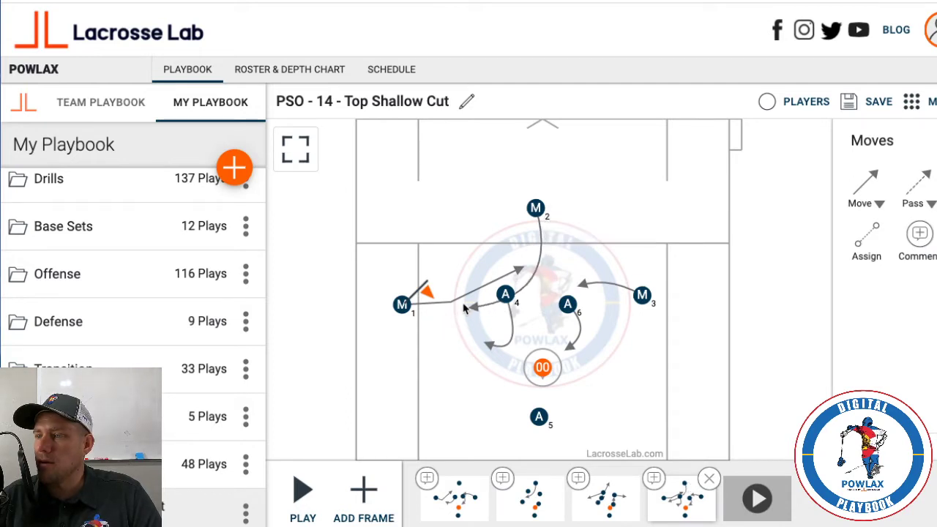
{"action": "left_click", "coordinate": [474, 492]}
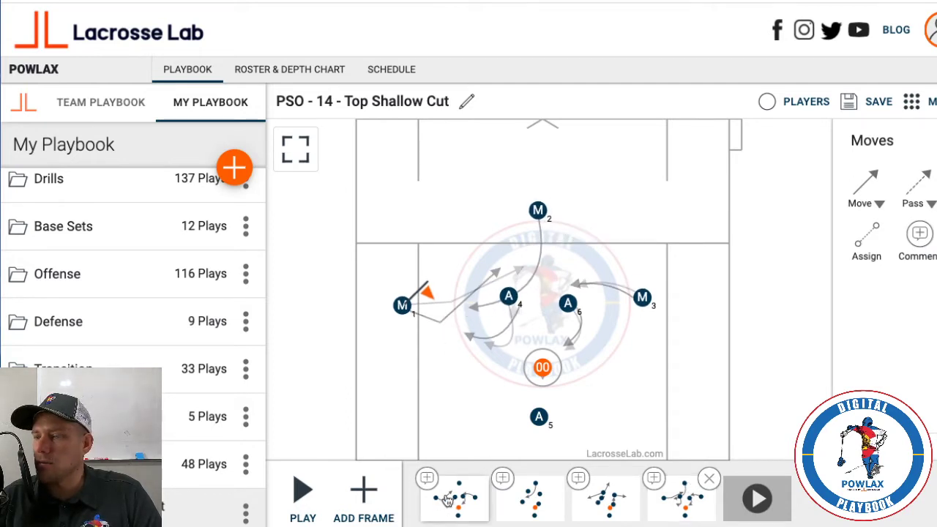
{"action": "left_click", "coordinate": [303, 491]}
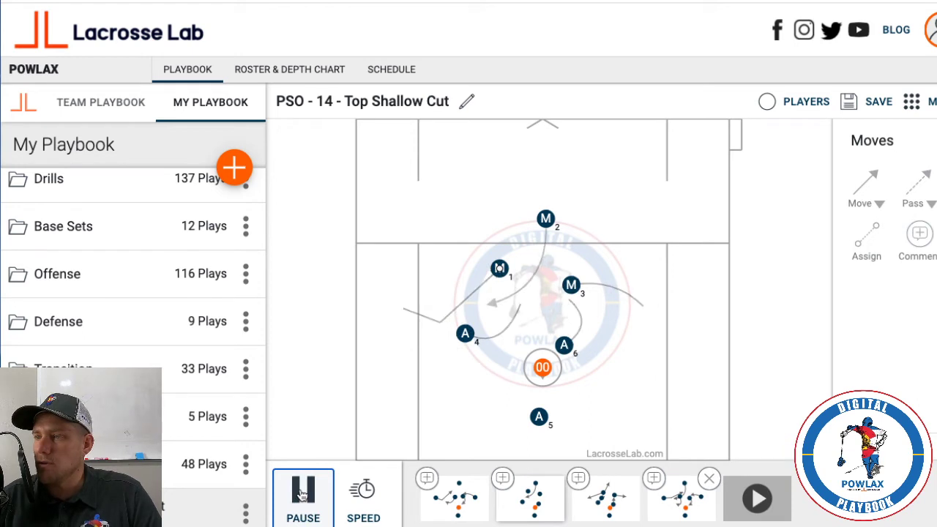
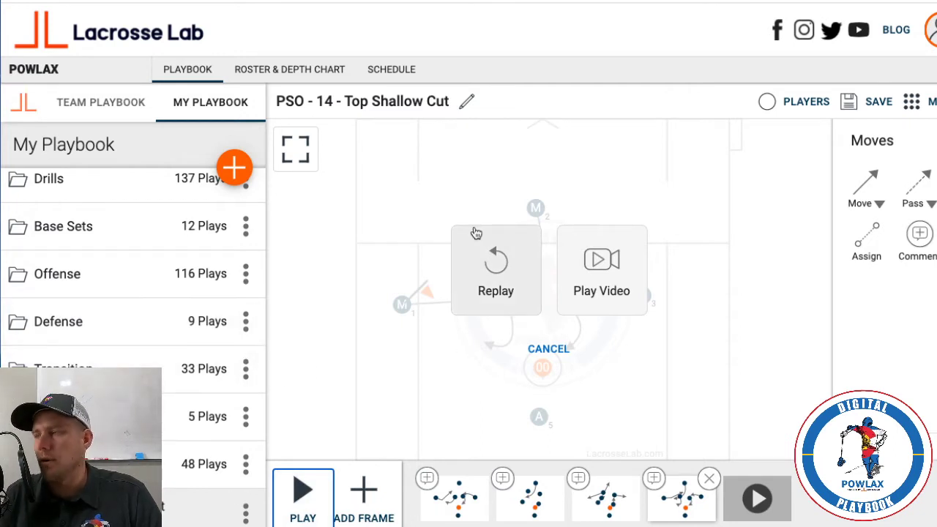
Start a new play named Rutgers with Drill as the play type and Men's Lacrosse as the sport.
{"action": "left_click", "coordinate": [234, 166]}
{"action": "left_click", "coordinate": [206, 208]}
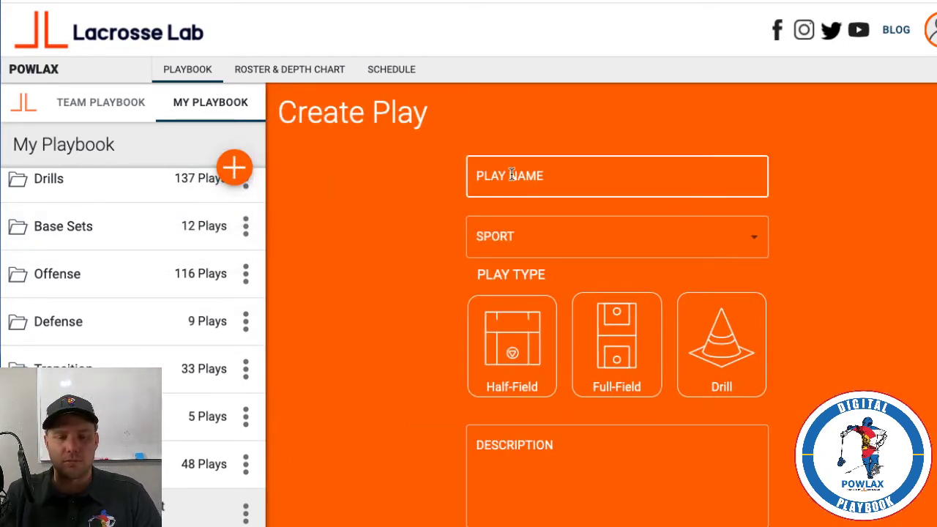
{"action": "left_click", "coordinate": [511, 174]}
{"action": "type", "text": "Rutgers"}
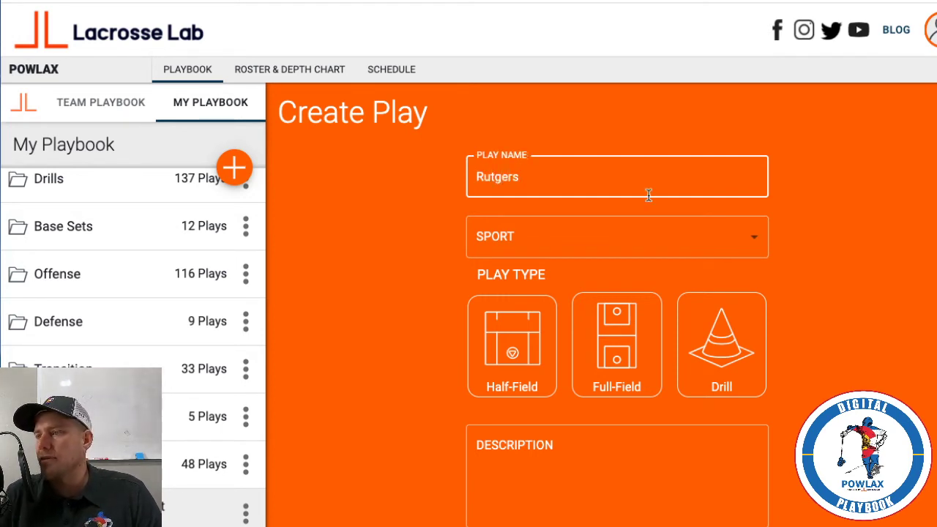
{"action": "left_click", "coordinate": [693, 352]}
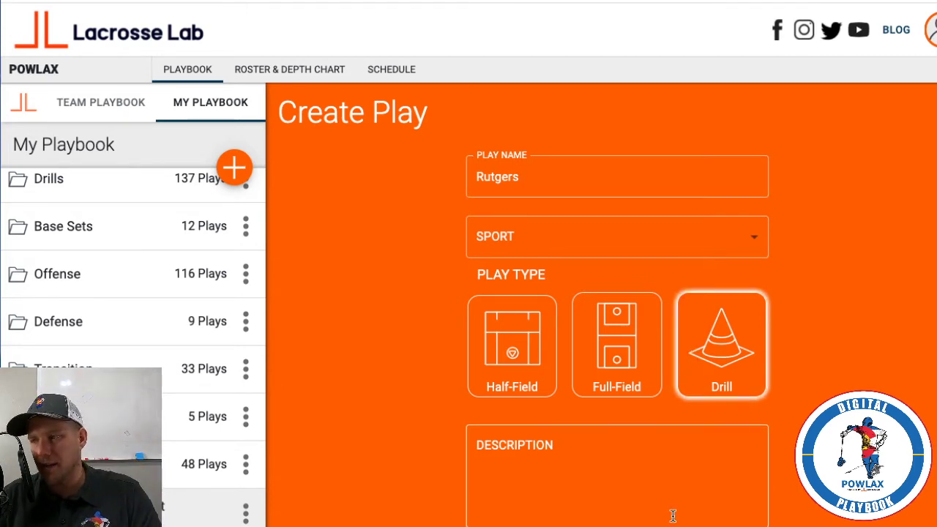
{"action": "left_click", "coordinate": [537, 441]}
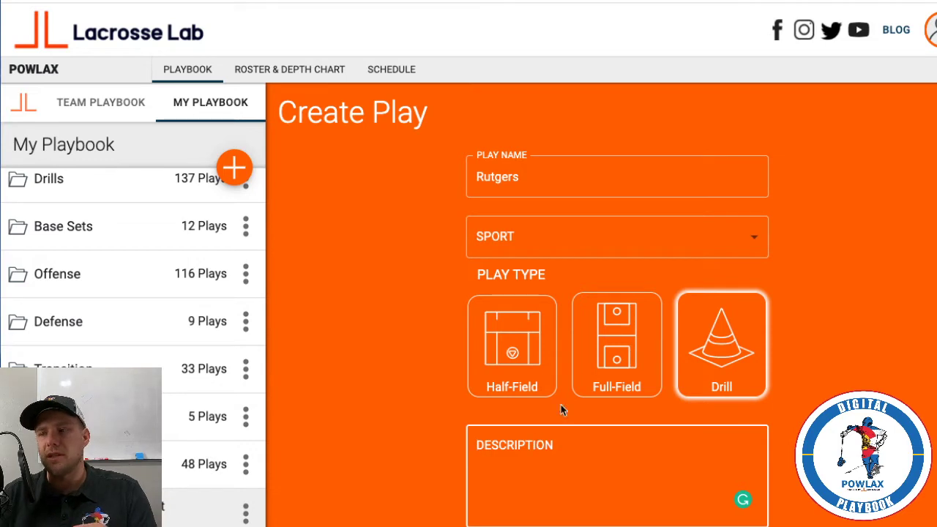
{"action": "left_click", "coordinate": [535, 237]}
{"action": "left_click", "coordinate": [535, 234]}
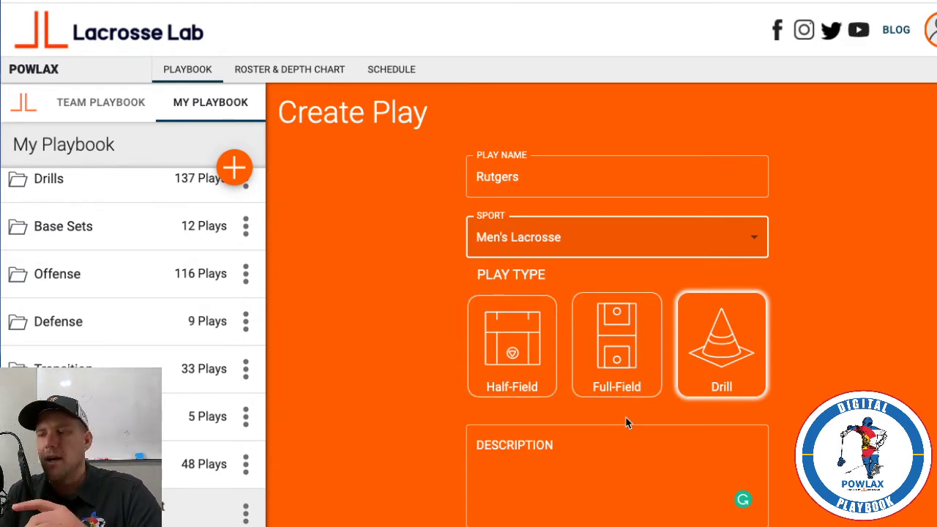
Enter the play description "Rutgers is a play out of the 21-12 set".
{"action": "left_click", "coordinate": [597, 458]}
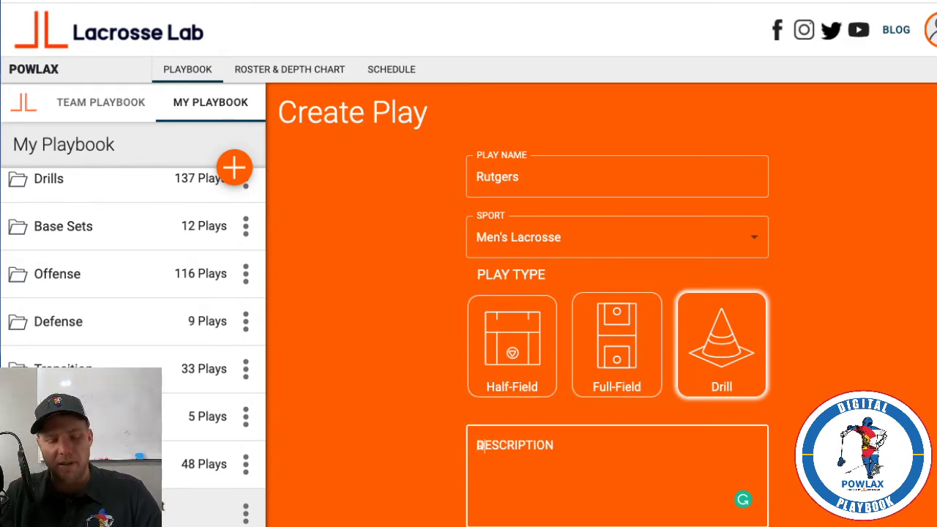
{"action": "type", "text": "Rutgers is"}
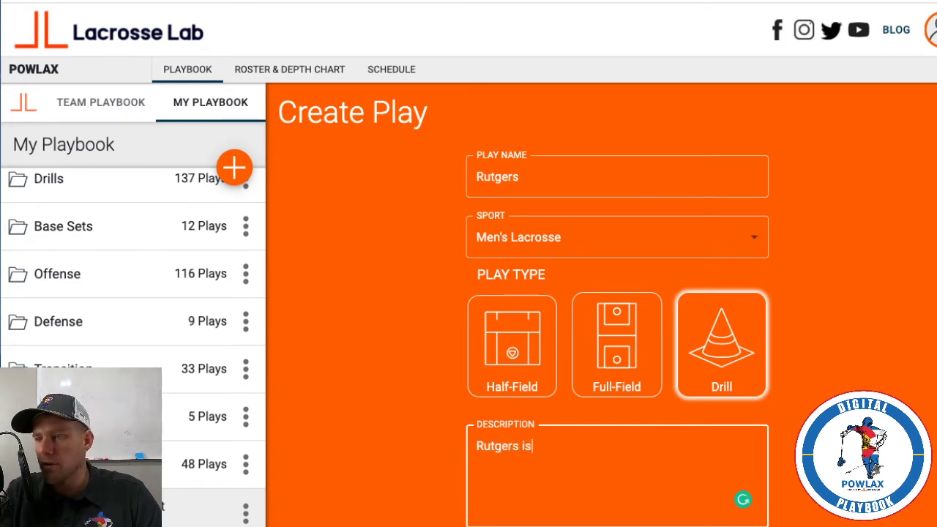
{"action": "type", "text": " a play ou"}
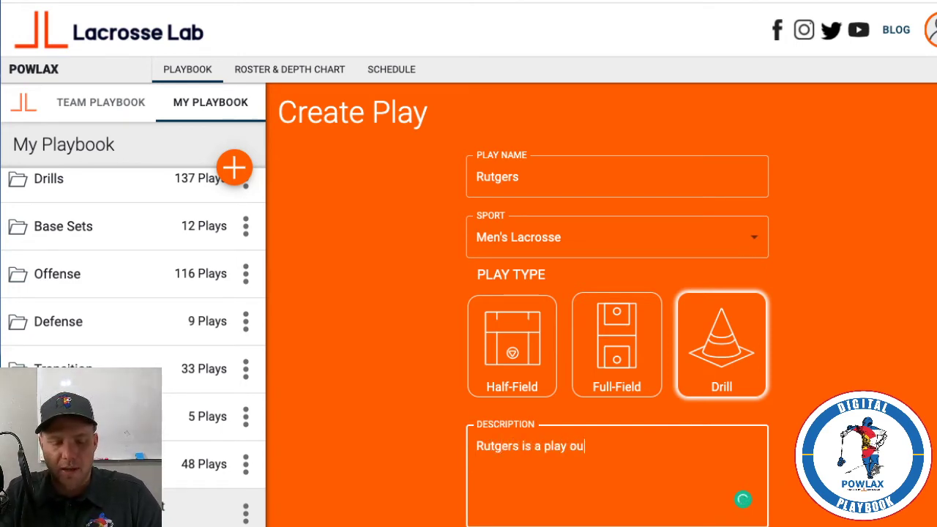
{"action": "type", "text": "t of the 21"}
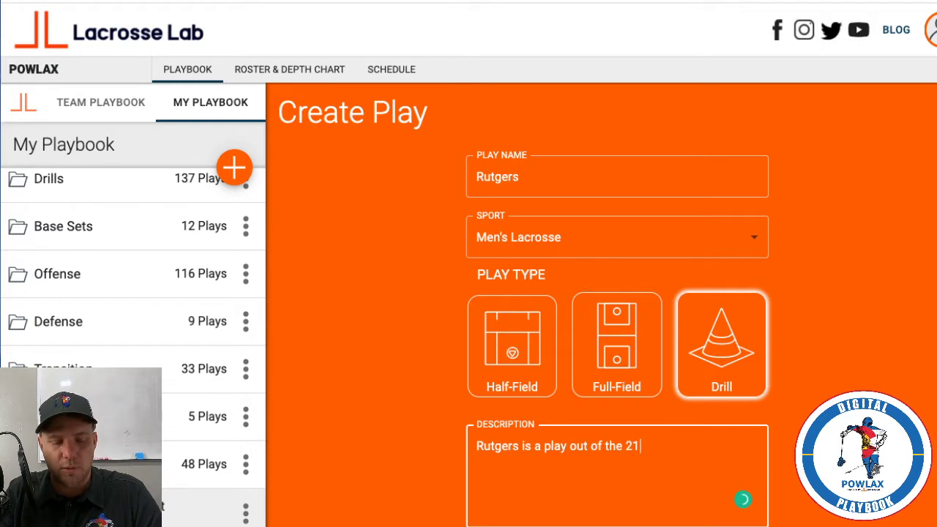
{"action": "type", "text": "-12 set"}
Tag the new play as Offense, with Beginner and Intermediate difficulty and Whole Unit (8+) players needed.
{"action": "scroll", "coordinate": [688, 468], "scroll_direction": "down", "scroll_amount": 2}
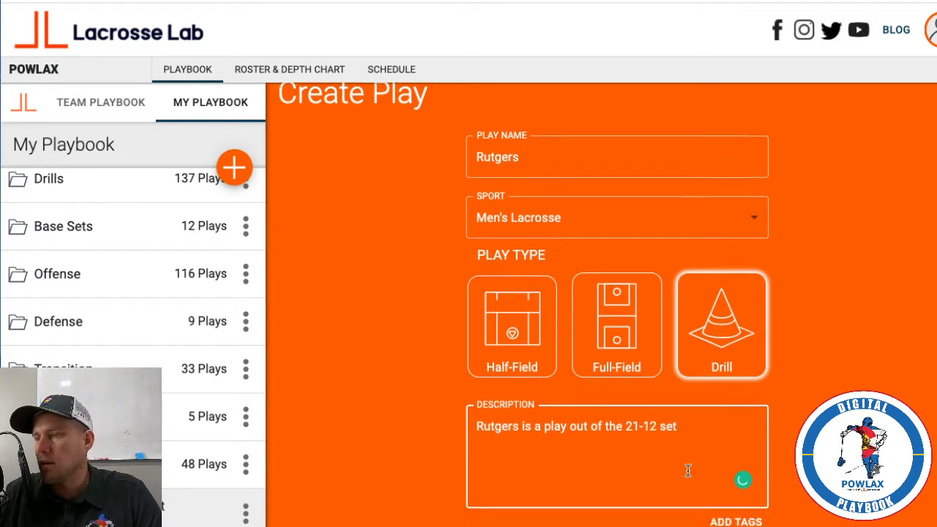
{"action": "left_click", "coordinate": [732, 469]}
{"action": "scroll", "coordinate": [732, 476], "scroll_direction": "down", "scroll_amount": 4}
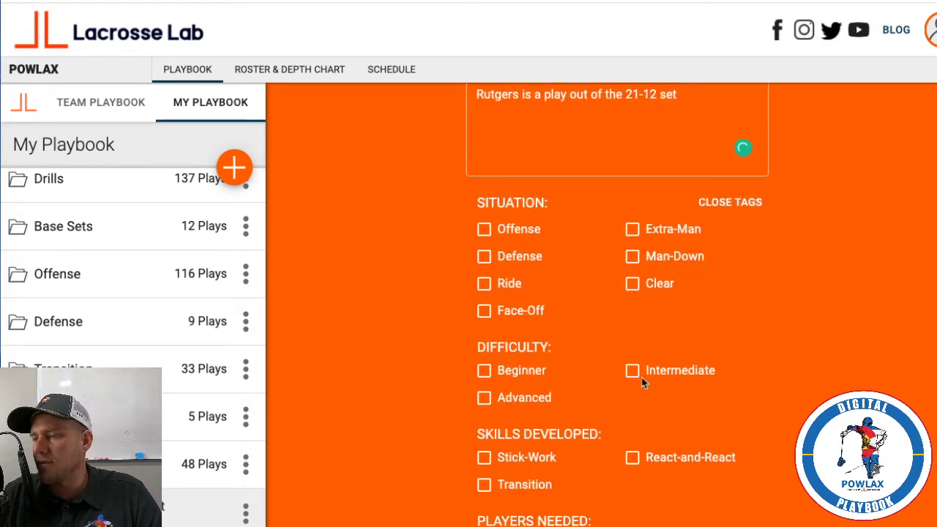
{"action": "left_click", "coordinate": [484, 228]}
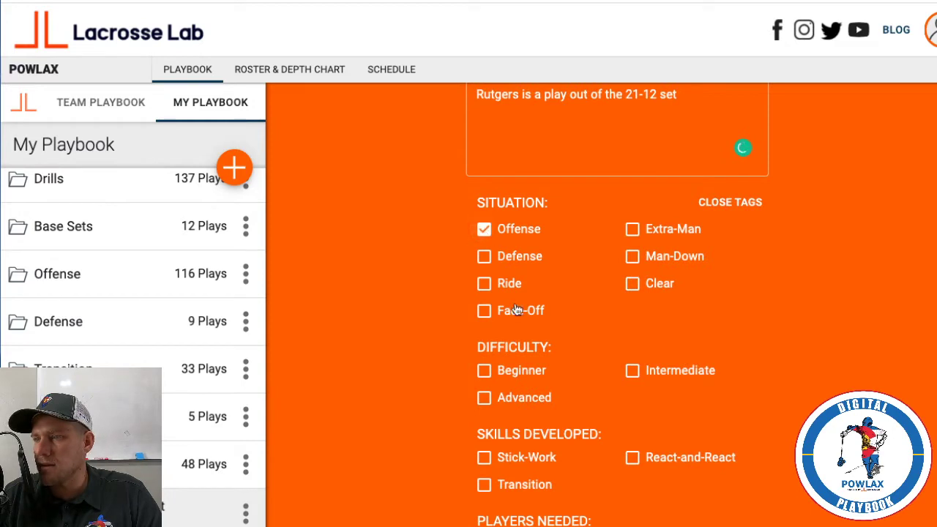
{"action": "left_click", "coordinate": [631, 371]}
{"action": "left_click", "coordinate": [526, 372]}
{"action": "scroll", "coordinate": [550, 404], "scroll_direction": "down", "scroll_amount": 2}
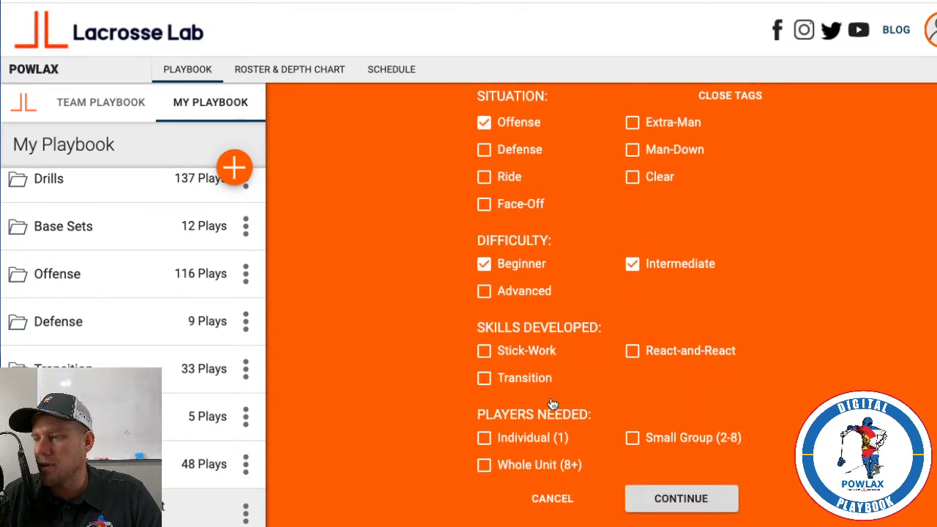
{"action": "left_click", "coordinate": [538, 466]}
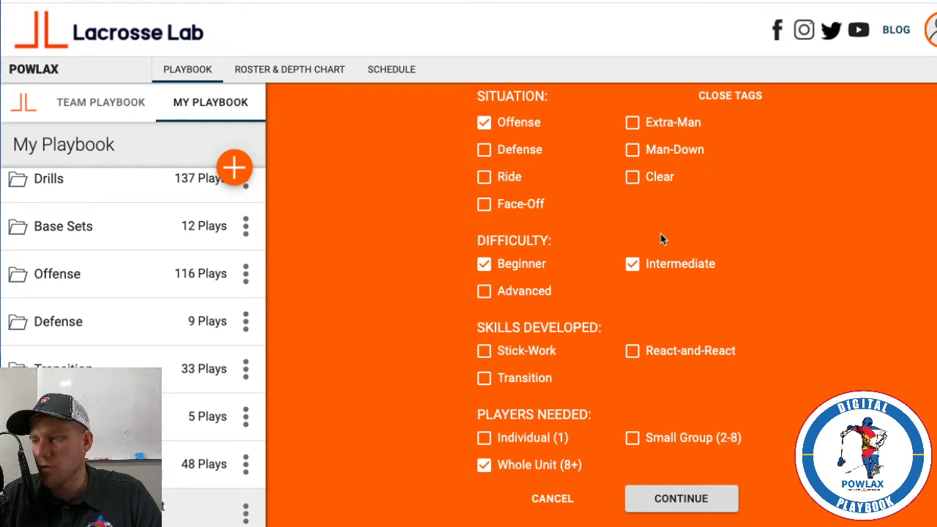
Create the Rutgers play, discarding unsaved changes and dismissing the replay option, and choose a Half-Field layout.
{"action": "left_click", "coordinate": [674, 499]}
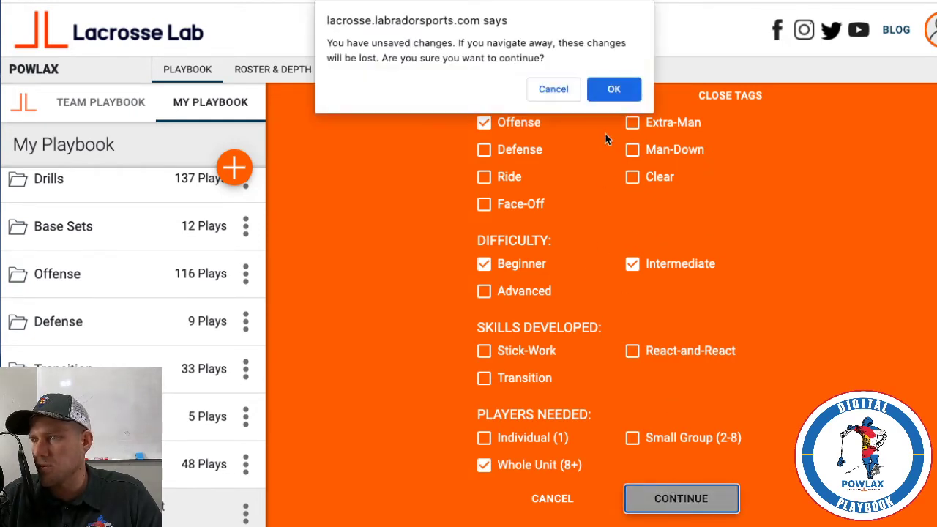
{"action": "left_click", "coordinate": [613, 91]}
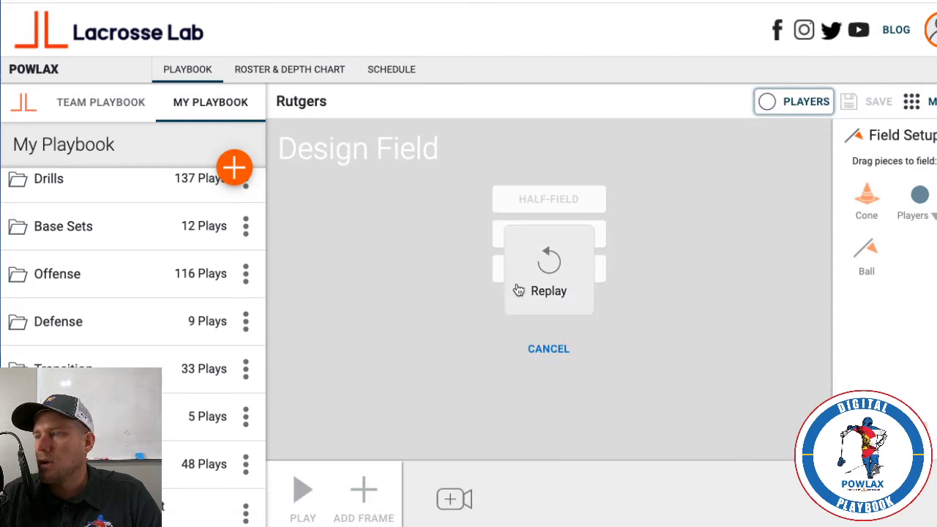
{"action": "left_click", "coordinate": [551, 347]}
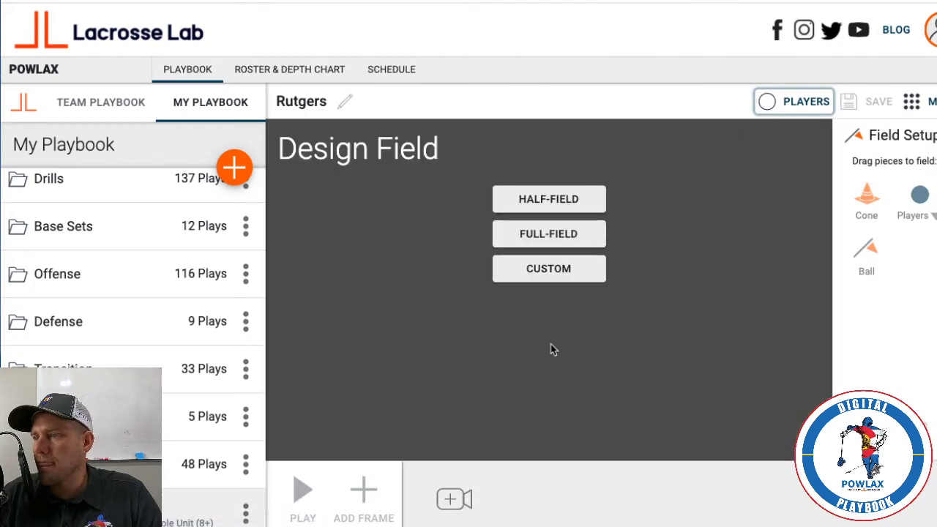
{"action": "left_click", "coordinate": [554, 214]}
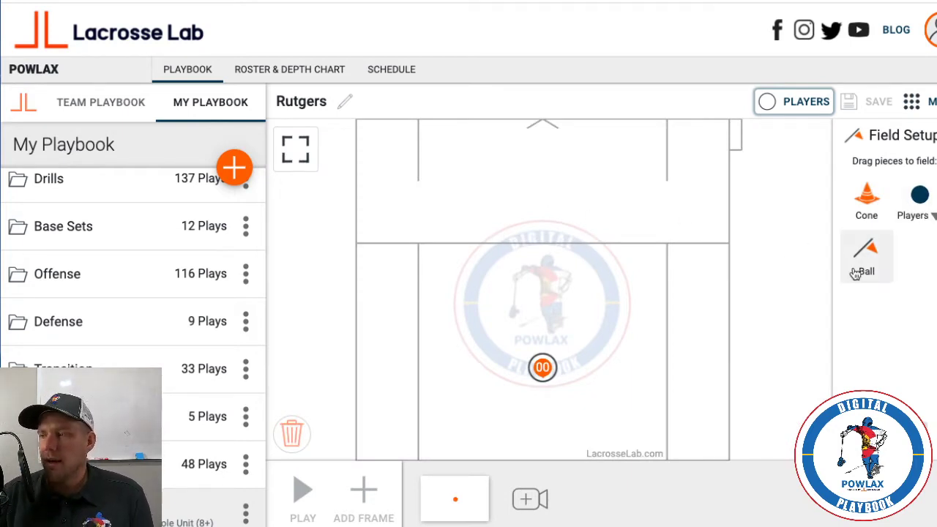
Place six offensive players in a 21-12 set: two up top, one central, one on each wing, one behind the goal.
{"action": "left_click", "coordinate": [926, 223]}
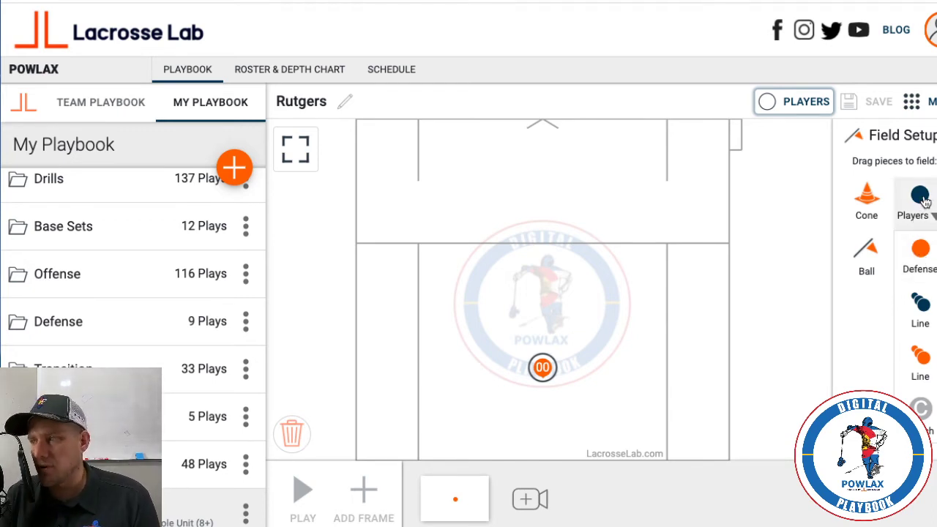
{"action": "left_click_drag", "start_coordinate": [919, 195], "coordinate": [497, 222]}
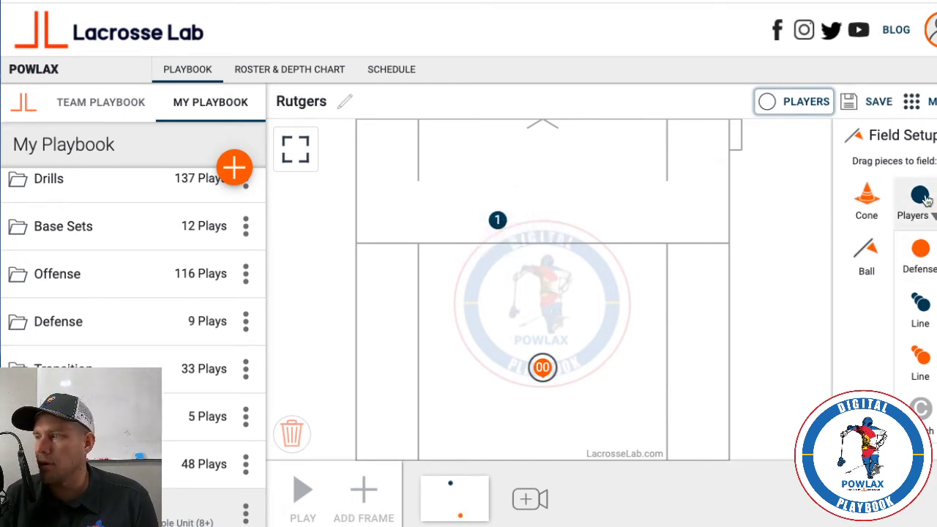
{"action": "left_click_drag", "start_coordinate": [919, 196], "coordinate": [563, 294]}
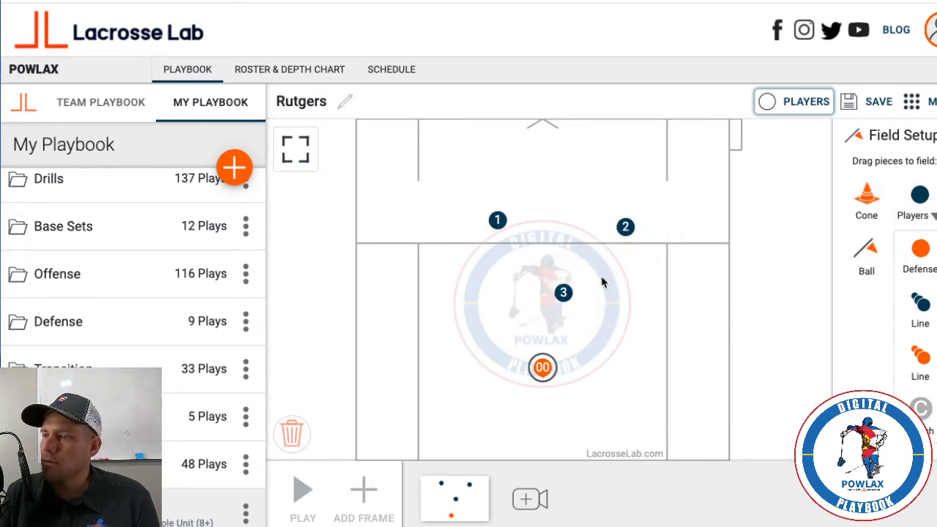
{"action": "left_click_drag", "start_coordinate": [916, 206], "coordinate": [446, 321]}
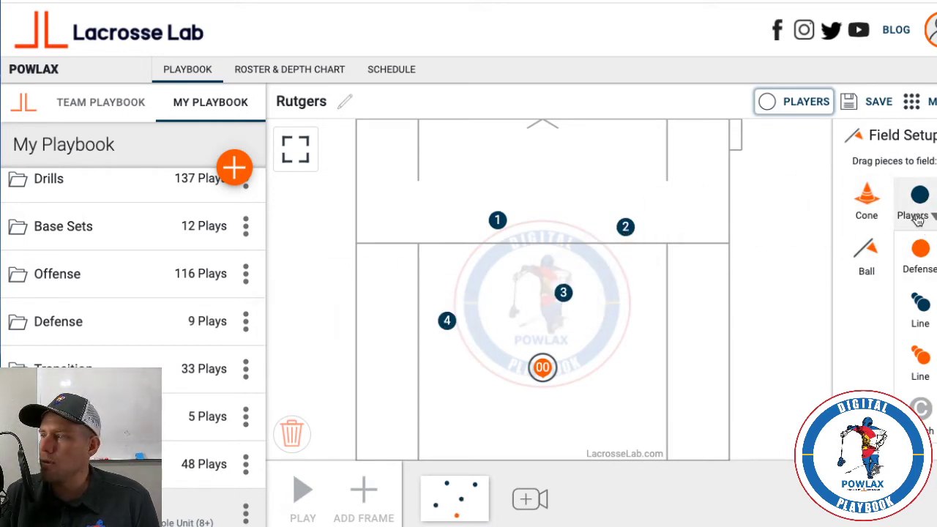
{"action": "left_click_drag", "start_coordinate": [916, 208], "coordinate": [537, 434]}
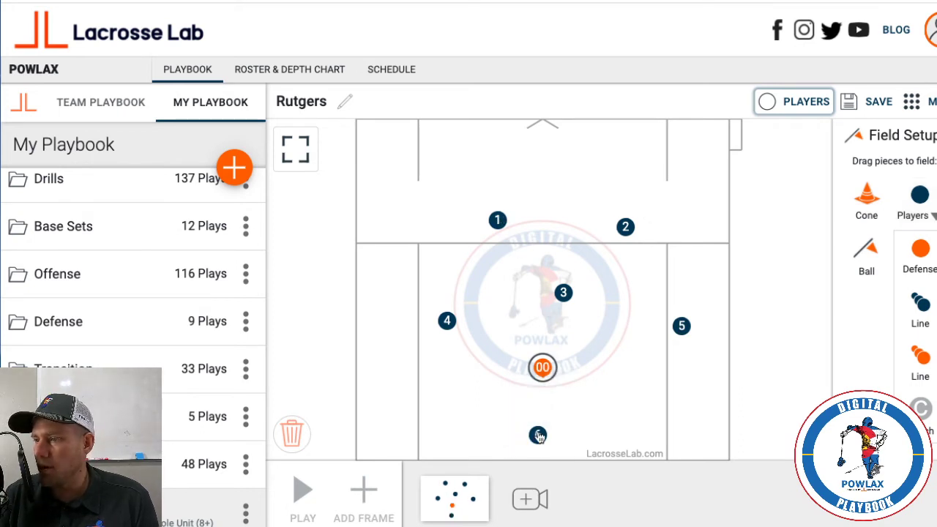
Place six defenders inside the offensive set, one near each offensive player, with defender 6 beside the goal crease.
{"action": "left_click_drag", "start_coordinate": [907, 252], "coordinate": [534, 259]}
{"action": "left_click_drag", "start_coordinate": [924, 252], "coordinate": [634, 268]}
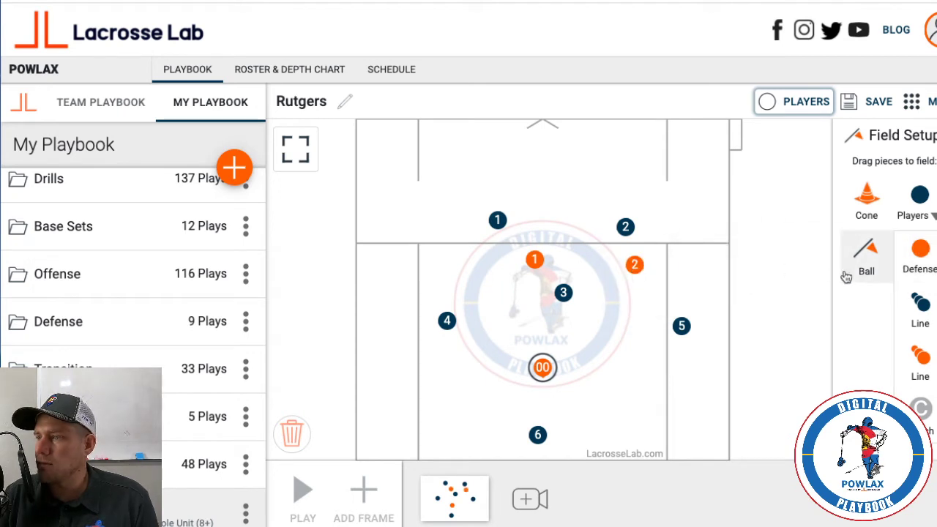
{"action": "left_click_drag", "start_coordinate": [914, 268], "coordinate": [549, 331]}
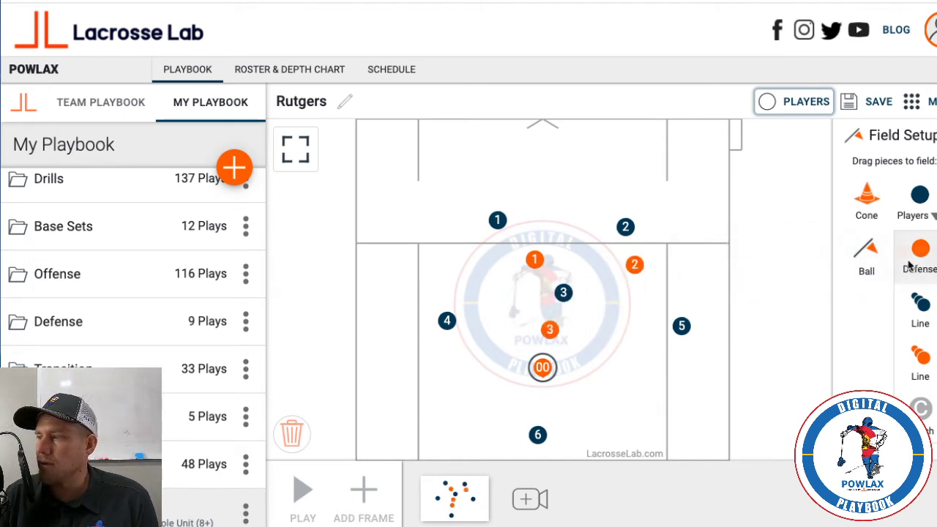
{"action": "left_click_drag", "start_coordinate": [914, 264], "coordinate": [478, 334]}
{"action": "left_click_drag", "start_coordinate": [916, 256], "coordinate": [603, 314]}
{"action": "left_click_drag", "start_coordinate": [923, 265], "coordinate": [575, 354]}
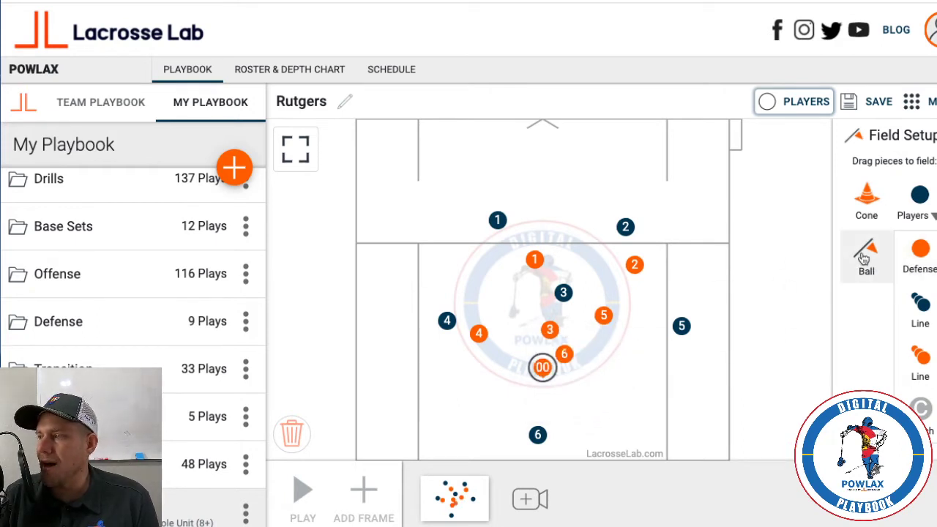
Give the ball to offensive player 2 at the top of the set.
{"action": "left_click_drag", "start_coordinate": [865, 252], "coordinate": [648, 214]}
{"action": "mouse_move", "coordinate": [648, 214]}
{"action": "left_mouse_down"}
{"action": "mouse_move", "coordinate": [670, 286]}
{"action": "mouse_move", "coordinate": [647, 282]}
{"action": "mouse_move", "coordinate": [613, 246]}
{"action": "mouse_move", "coordinate": [665, 309]}
{"action": "mouse_move", "coordinate": [630, 216]}
{"action": "left_mouse_up"}
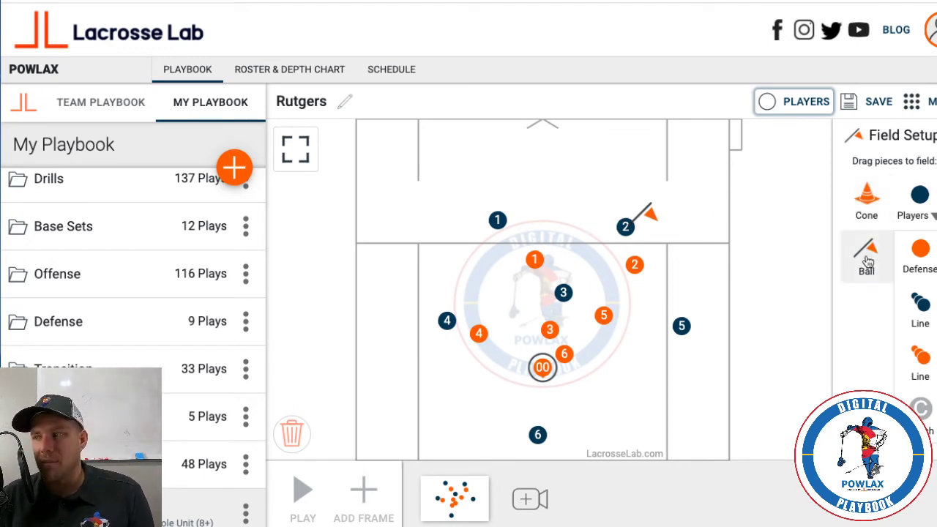
{"action": "left_click_drag", "start_coordinate": [866, 253], "coordinate": [634, 223]}
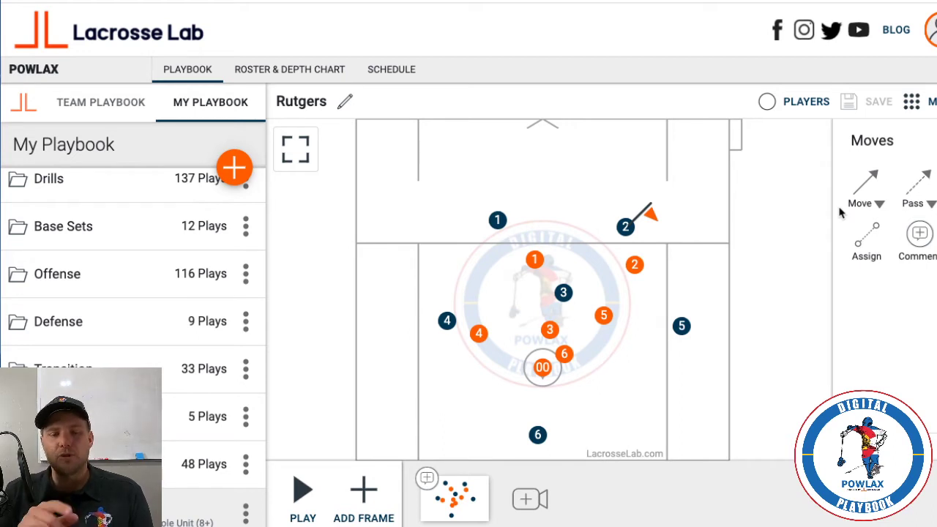
Draw a pass from offensive player 2 across the top to offensive player 1, leaving its option priority empty.
{"action": "left_click", "coordinate": [853, 185]}
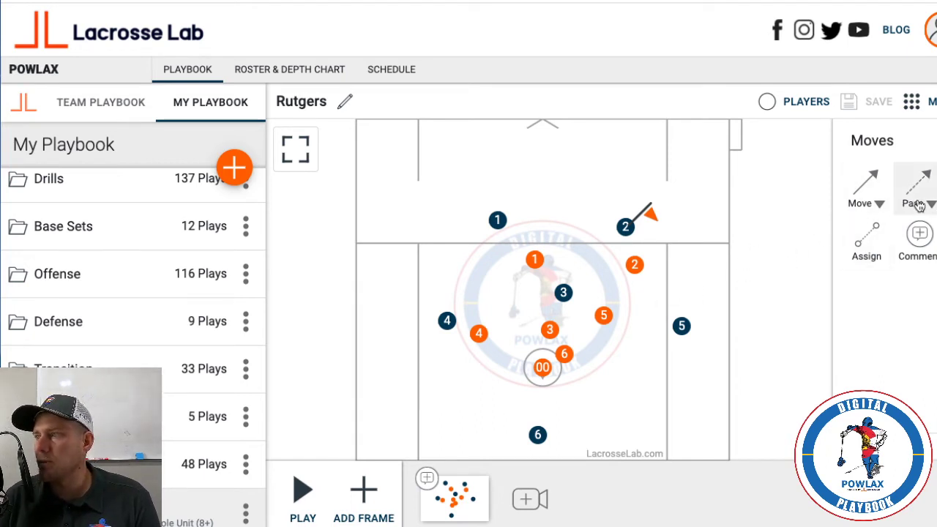
{"action": "left_click_drag", "start_coordinate": [920, 206], "coordinate": [598, 222]}
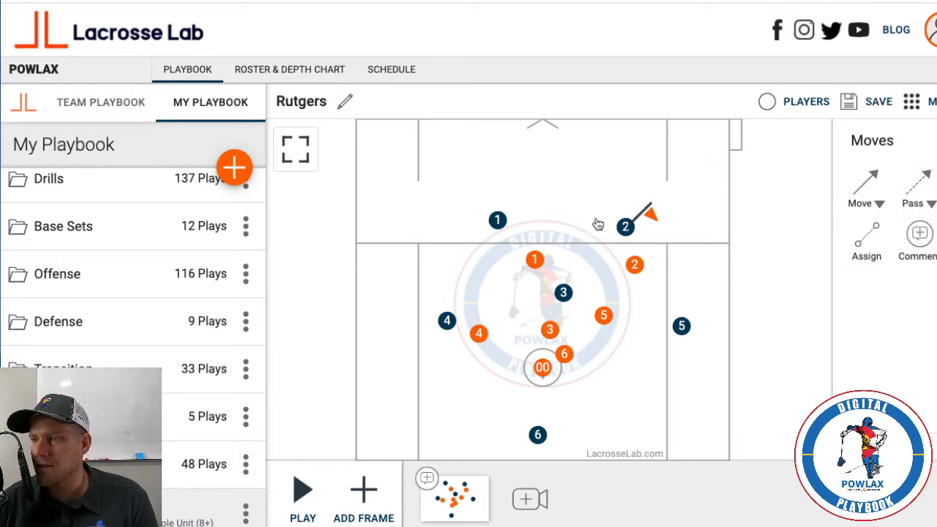
{"action": "left_click", "coordinate": [460, 205]}
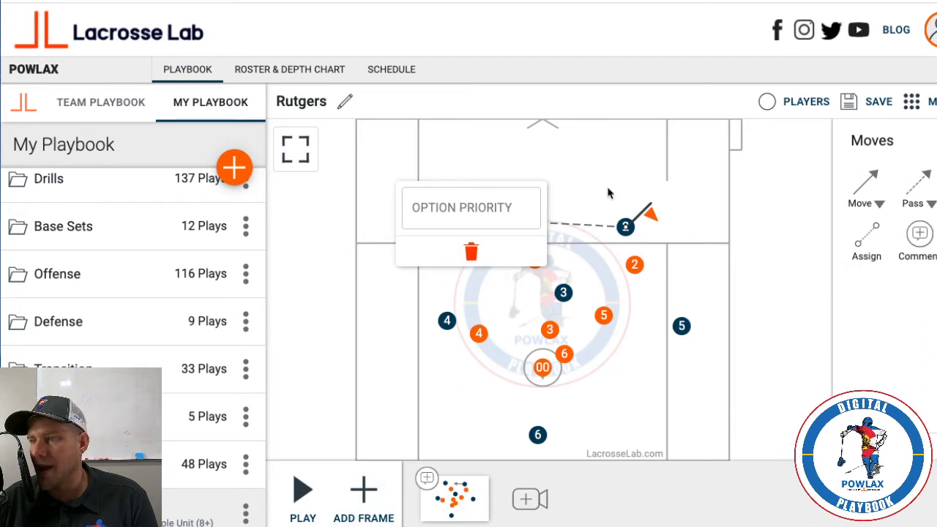
{"action": "left_click", "coordinate": [578, 193]}
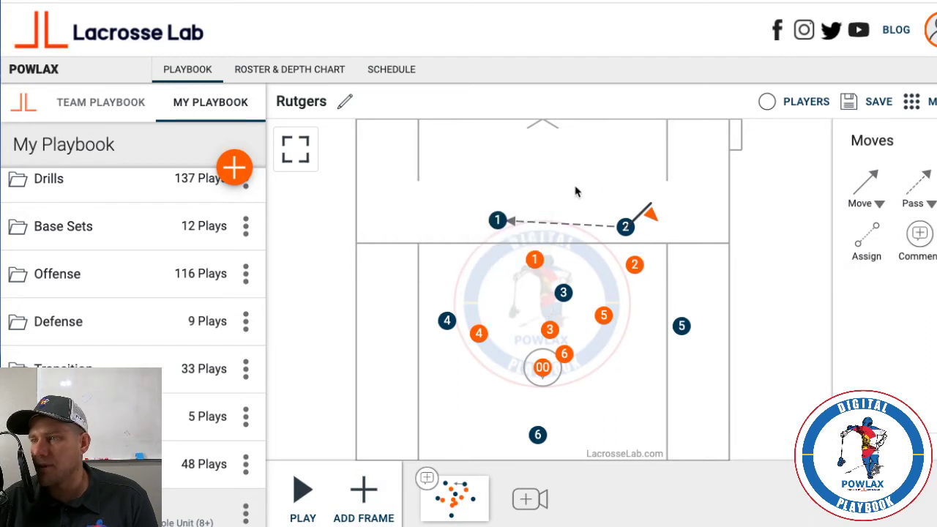
Add a second frame with an angled downhill dodge for offensive player 1 and a curved cut by player 4 in front of the goal.
{"action": "left_click", "coordinate": [364, 496]}
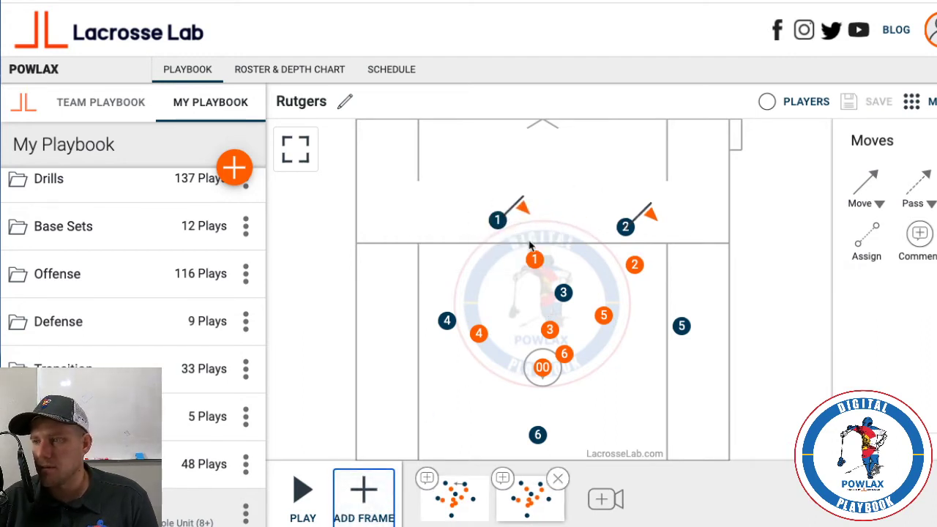
{"action": "left_click_drag", "start_coordinate": [635, 229], "coordinate": [631, 229]}
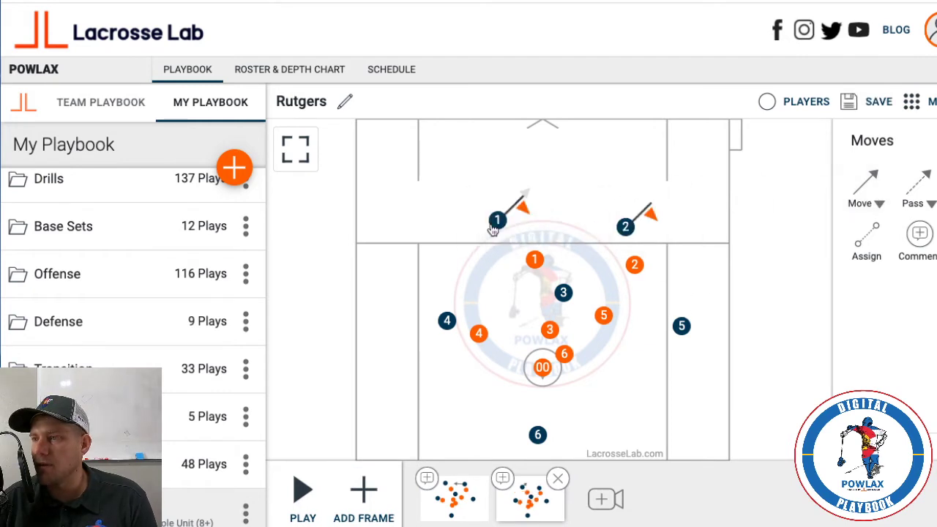
{"action": "left_click_drag", "start_coordinate": [501, 228], "coordinate": [506, 293]}
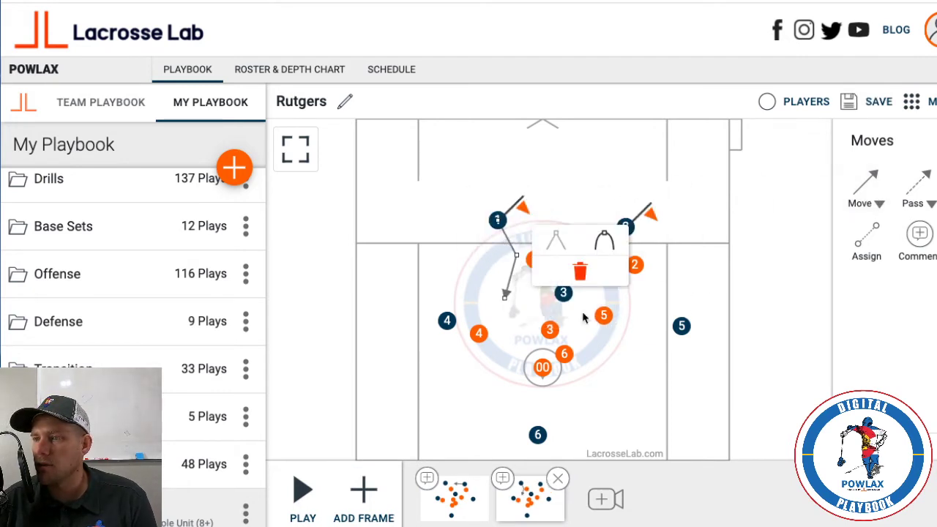
{"action": "mouse_move", "coordinate": [865, 183]}
{"action": "left_mouse_down"}
{"action": "mouse_move", "coordinate": [477, 285]}
{"action": "mouse_move", "coordinate": [447, 315]}
{"action": "mouse_move", "coordinate": [489, 293]}
{"action": "mouse_move", "coordinate": [548, 319]}
{"action": "left_mouse_up"}
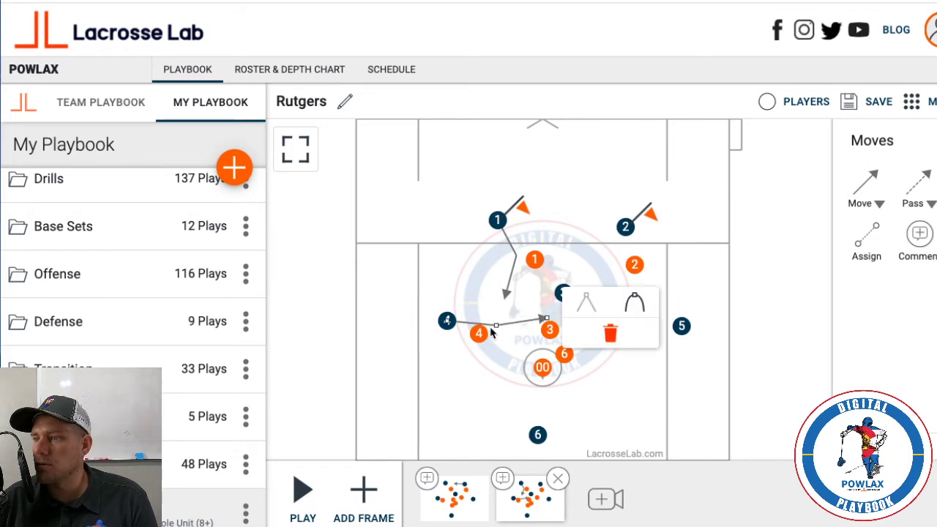
{"action": "left_click", "coordinate": [634, 302]}
Draw moves for offensive players 6 and 5 behind the goal, player 2 across the top, and player 3 out toward the right wing.
{"action": "left_click_drag", "start_coordinate": [866, 183], "coordinate": [485, 395]}
{"action": "left_click_drag", "start_coordinate": [857, 206], "coordinate": [680, 326]}
{"action": "left_click_drag", "start_coordinate": [711, 300], "coordinate": [556, 412]}
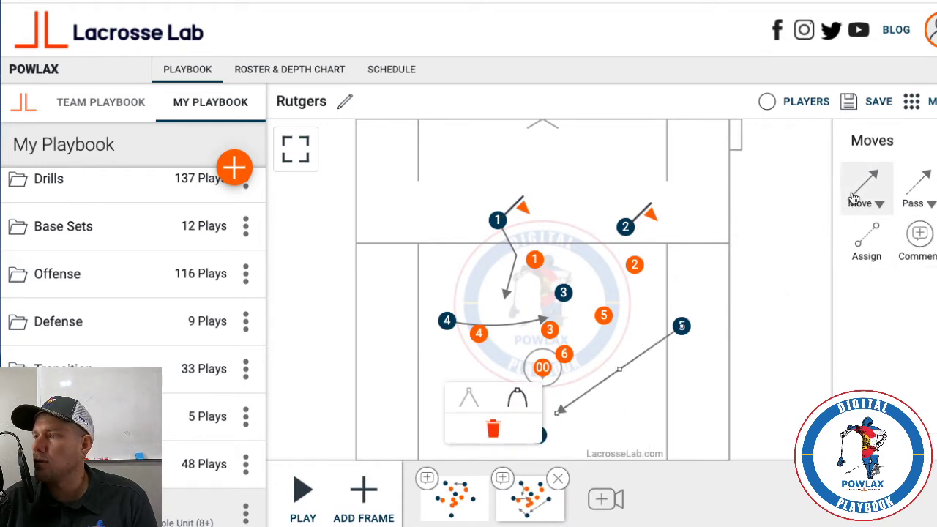
{"action": "left_click_drag", "start_coordinate": [857, 184], "coordinate": [534, 228]}
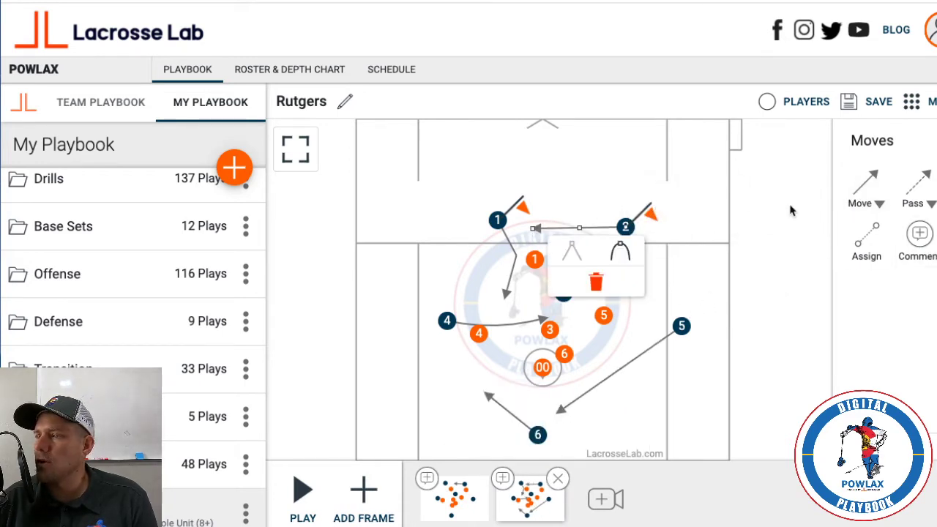
{"action": "left_click_drag", "start_coordinate": [864, 183], "coordinate": [611, 271]}
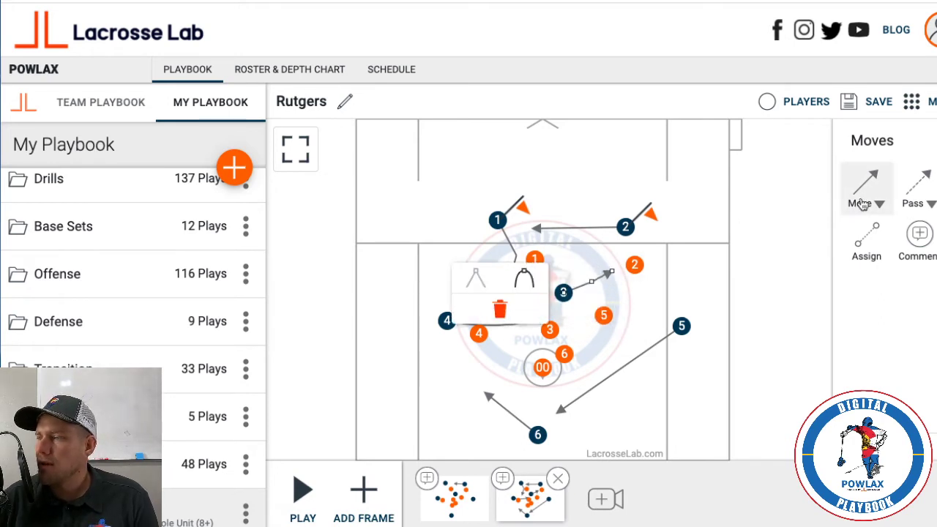
Draw defensive moves sending defender 1 down with the dodger and defenders 2 and 5 in toward the middle.
{"action": "left_click_drag", "start_coordinate": [863, 182], "coordinate": [515, 293]}
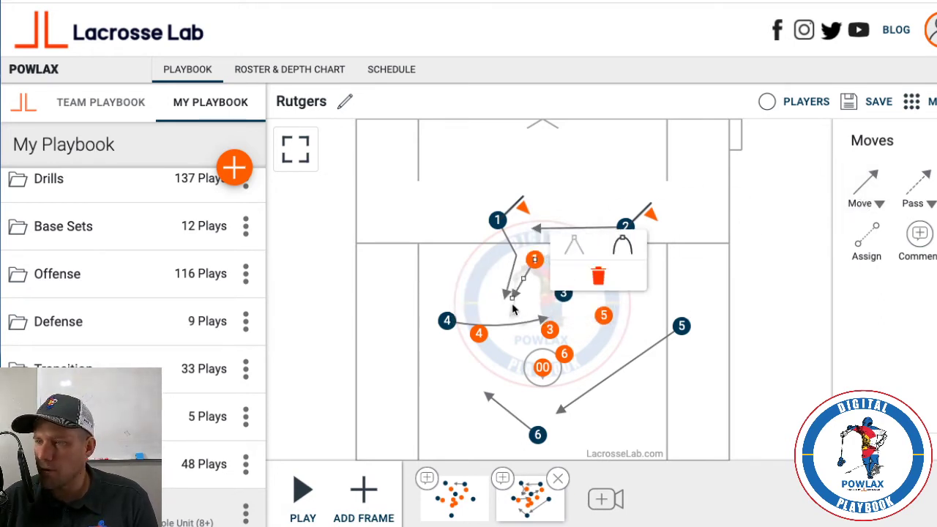
{"action": "left_click_drag", "start_coordinate": [863, 183], "coordinate": [558, 275]}
{"action": "left_click_drag", "start_coordinate": [856, 192], "coordinate": [622, 322]}
{"action": "left_click_drag", "start_coordinate": [628, 290], "coordinate": [563, 316]}
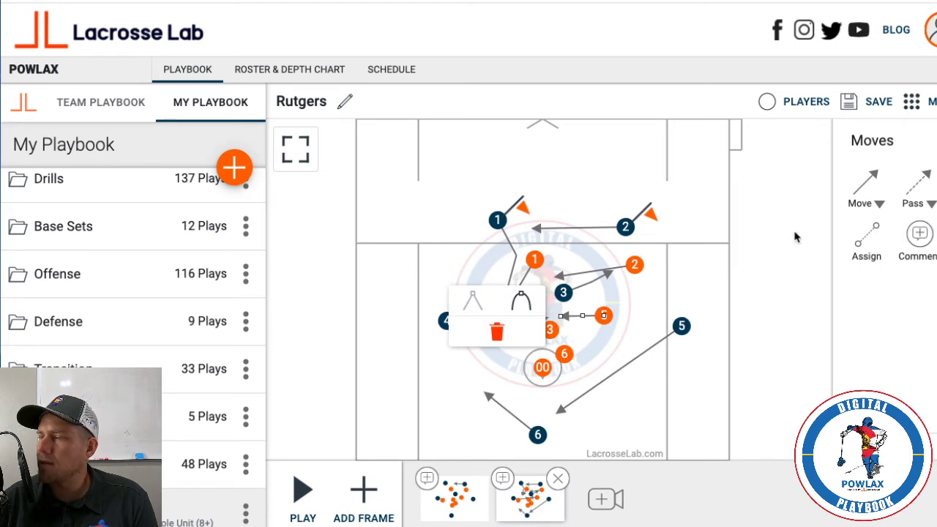
Draw a bent slide by defender 4 toward the dodger and a shift by defender 6 across the crease, and add a third frame.
{"action": "left_click_drag", "start_coordinate": [862, 184], "coordinate": [486, 344]}
{"action": "left_click_drag", "start_coordinate": [514, 297], "coordinate": [505, 313]}
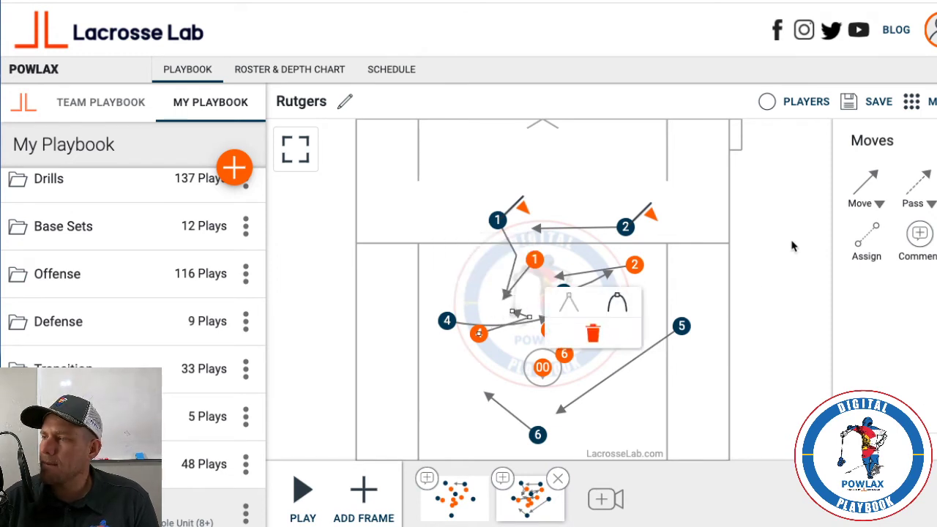
{"action": "left_click", "coordinate": [865, 183]}
{"action": "left_click_drag", "start_coordinate": [563, 354], "coordinate": [503, 359]}
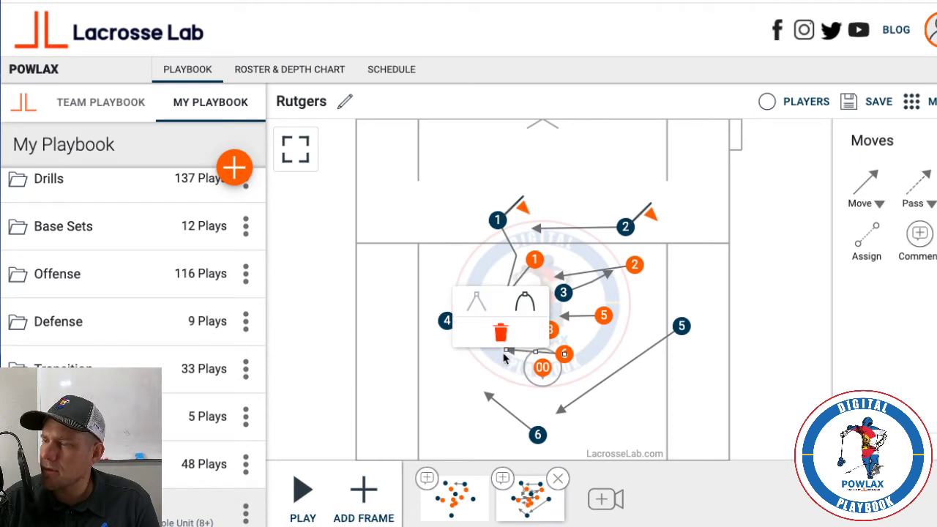
{"action": "left_click", "coordinate": [374, 510]}
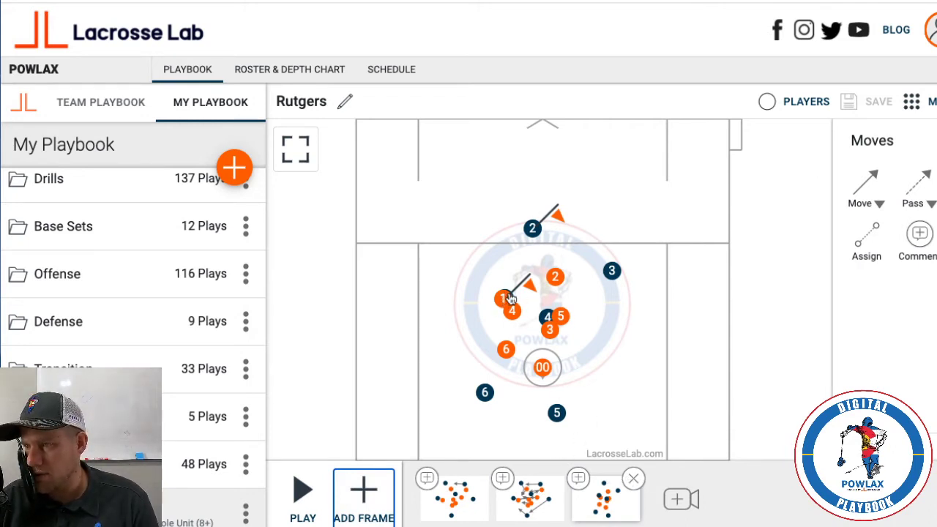
In the second frame, separate the overlapping end points of the moves for offensive player 1 and defender 1.
{"action": "left_click", "coordinate": [529, 493]}
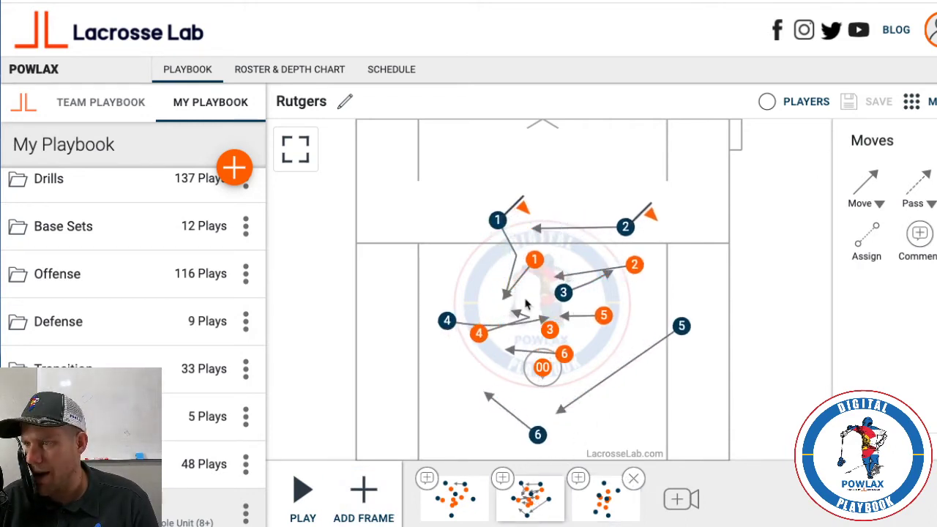
{"action": "left_click_drag", "start_coordinate": [514, 300], "coordinate": [516, 301]}
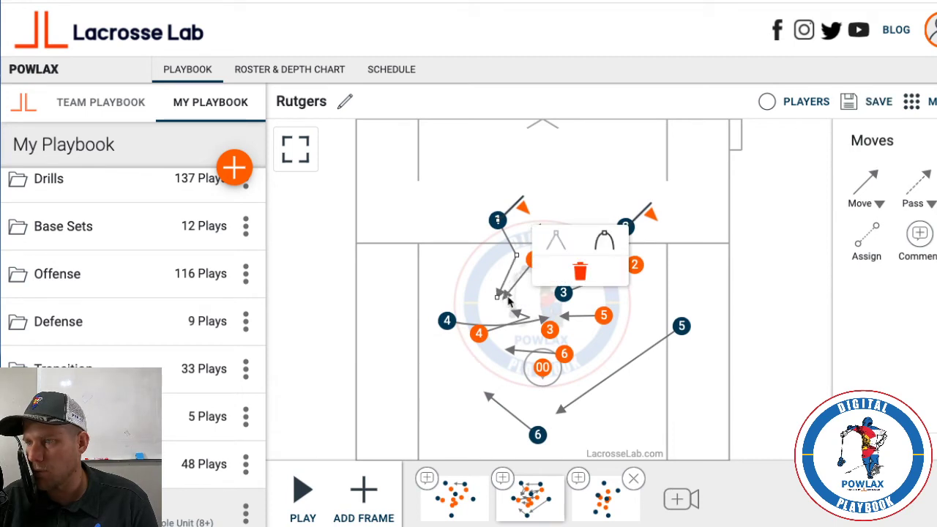
{"action": "left_click", "coordinate": [516, 302]}
{"action": "left_click", "coordinate": [517, 307]}
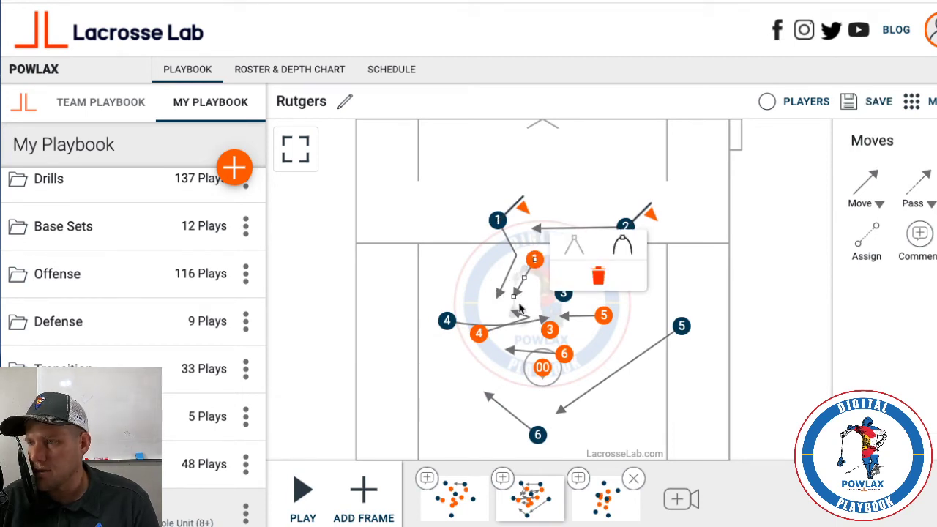
In the third frame, draw a pass from offensive player 1 down to offensive player 6, and add a fourth frame.
{"action": "left_click", "coordinate": [589, 502]}
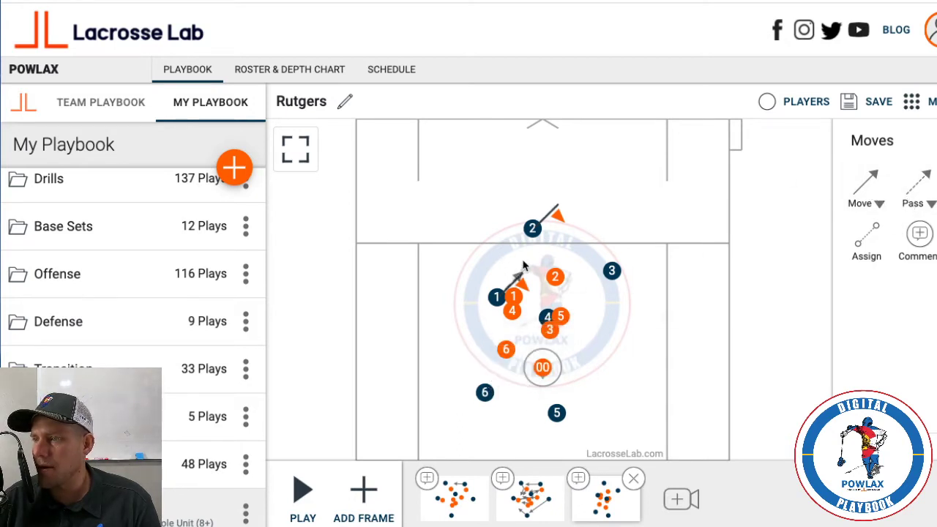
{"action": "left_click_drag", "start_coordinate": [523, 267], "coordinate": [475, 414]}
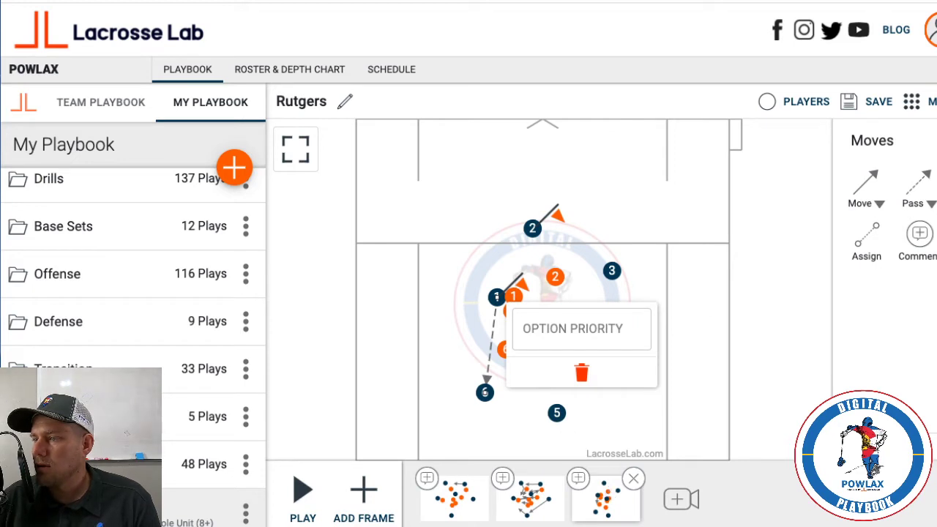
{"action": "left_click", "coordinate": [364, 497]}
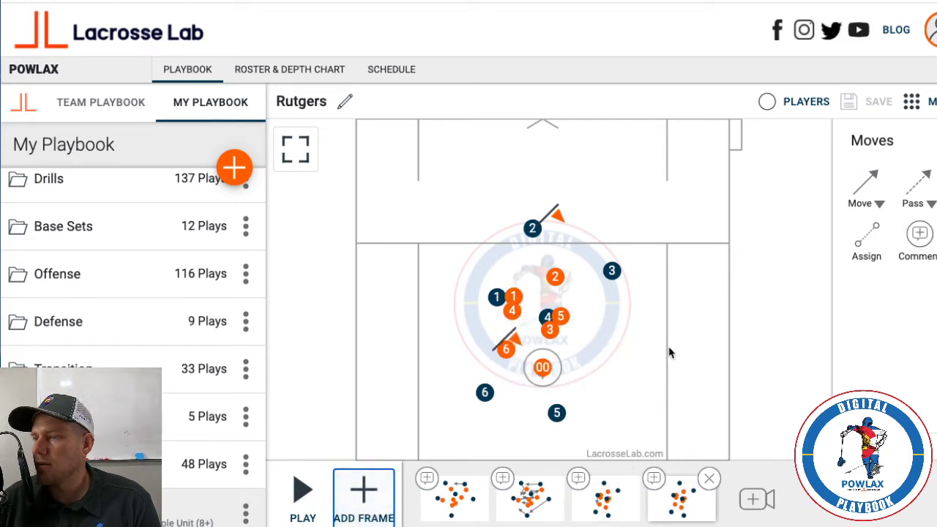
In the third frame, move offensive player 1 and defenders 4 and 1 toward the left sideline, and add another frame.
{"action": "left_click", "coordinate": [630, 518]}
{"action": "left_click_drag", "start_coordinate": [866, 183], "coordinate": [445, 303]}
{"action": "left_click_drag", "start_coordinate": [866, 183], "coordinate": [459, 319]}
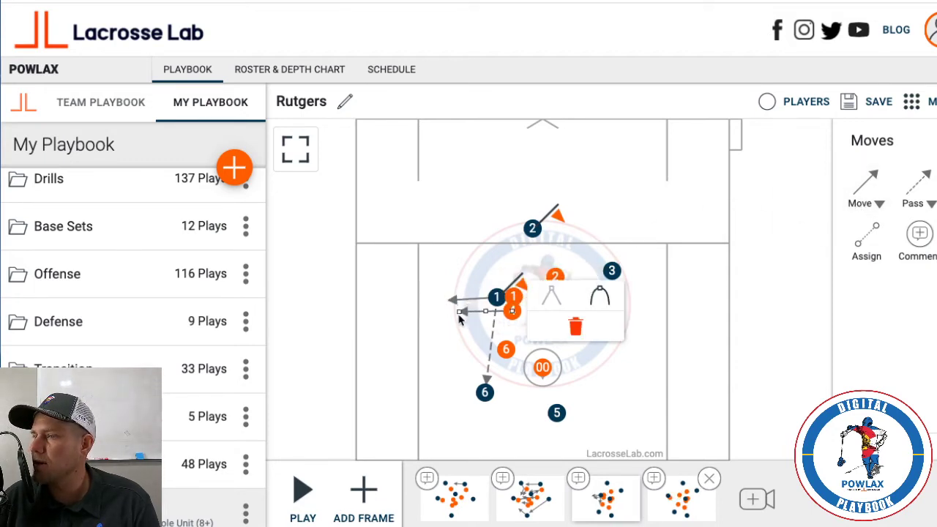
{"action": "left_click_drag", "start_coordinate": [864, 186], "coordinate": [470, 300]}
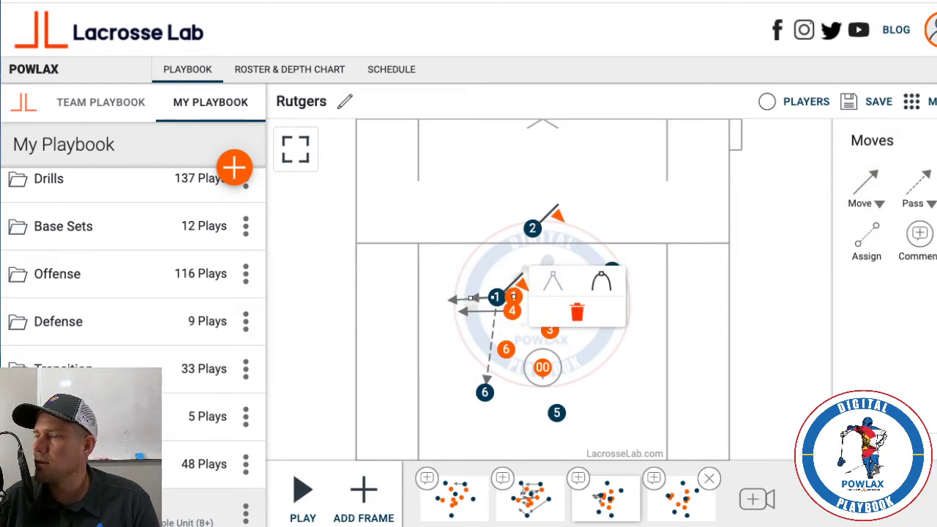
{"action": "left_click", "coordinate": [363, 498]}
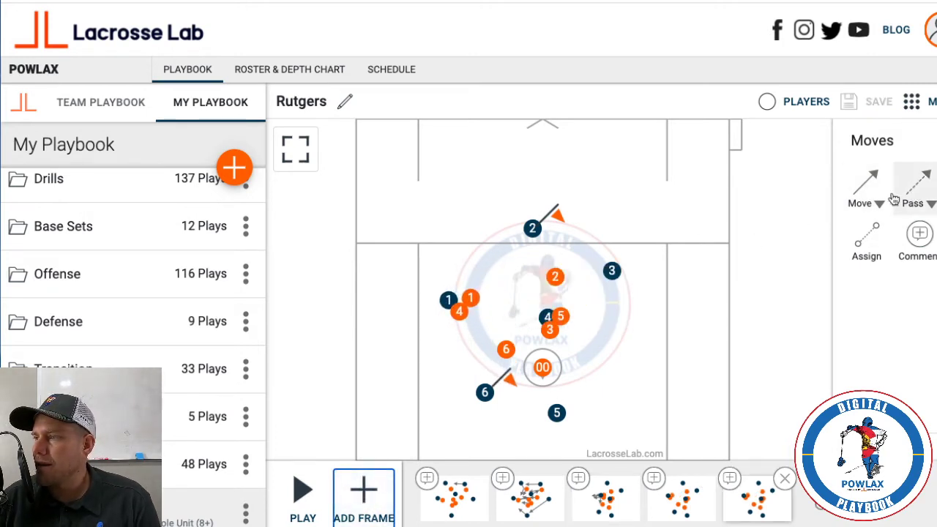
Draw a cut by offensive player 2 into the middle and a pass to it from offensive player 6, and add a frame.
{"action": "left_click_drag", "start_coordinate": [866, 183], "coordinate": [516, 309]}
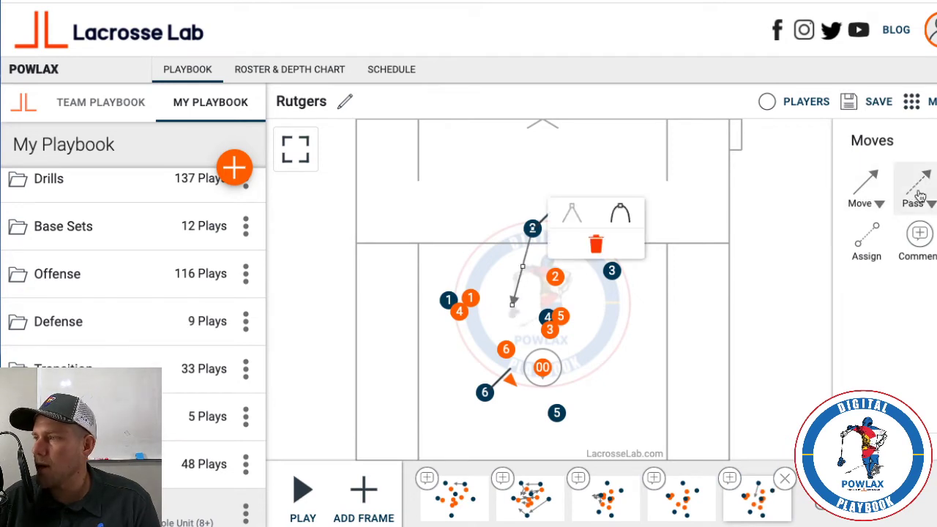
{"action": "left_click_drag", "start_coordinate": [919, 194], "coordinate": [498, 384]}
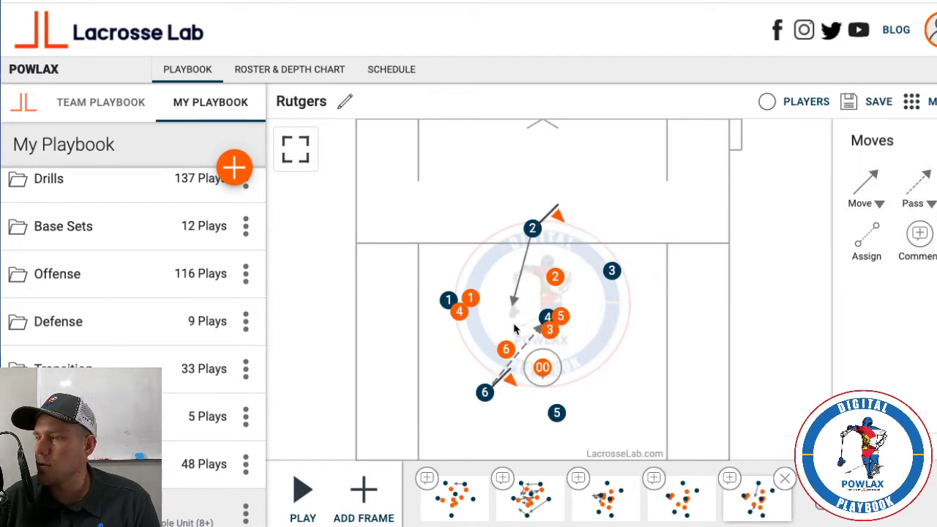
{"action": "left_click_drag", "start_coordinate": [516, 329], "coordinate": [512, 303]}
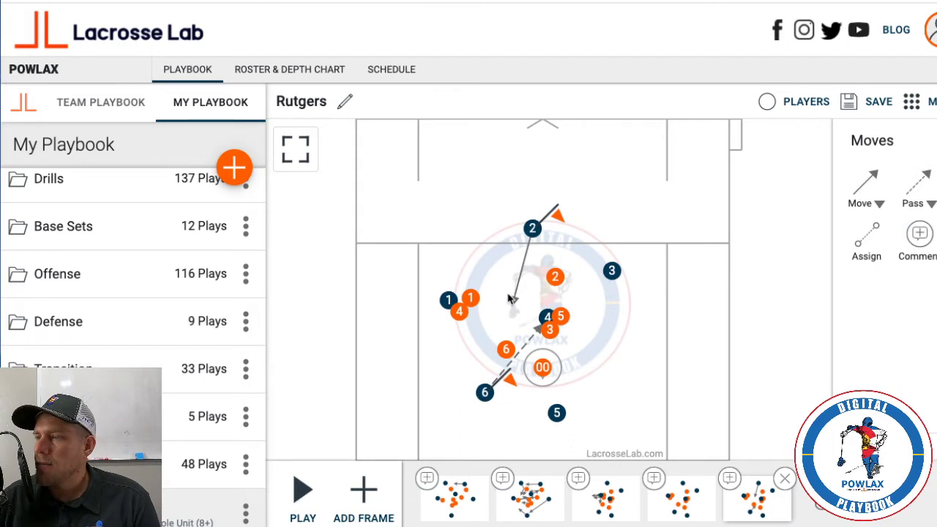
{"action": "left_click", "coordinate": [350, 512]}
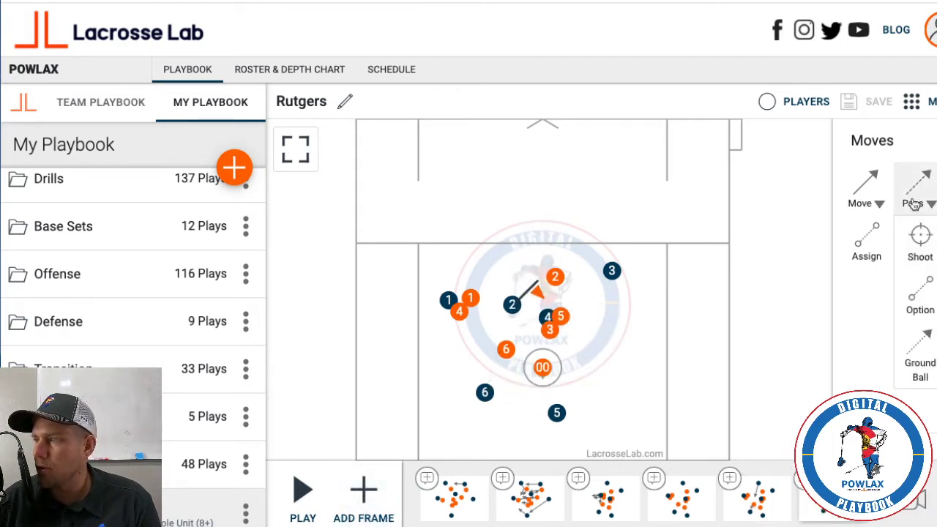
Draw a shot on goal by offensive player 2 with a short step forward, and add another frame.
{"action": "left_click_drag", "start_coordinate": [914, 230], "coordinate": [548, 371]}
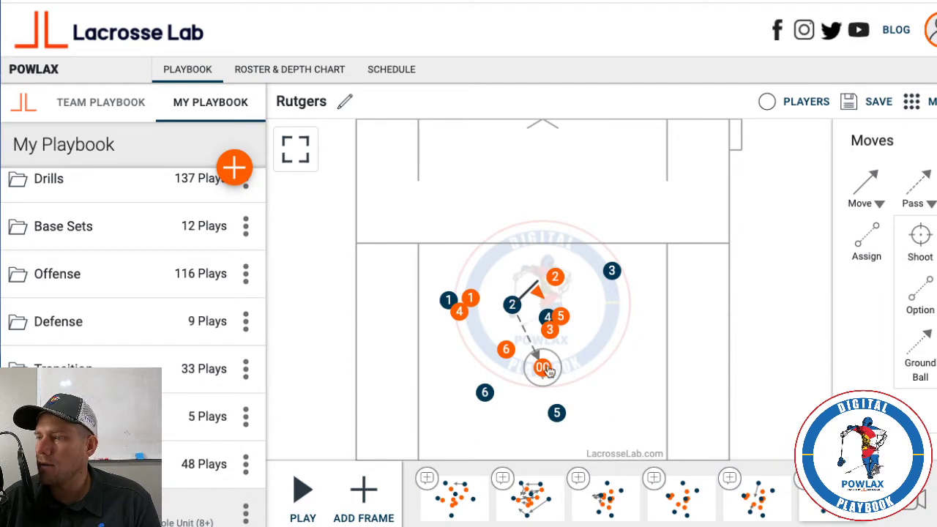
{"action": "left_click_drag", "start_coordinate": [866, 183], "coordinate": [537, 282]}
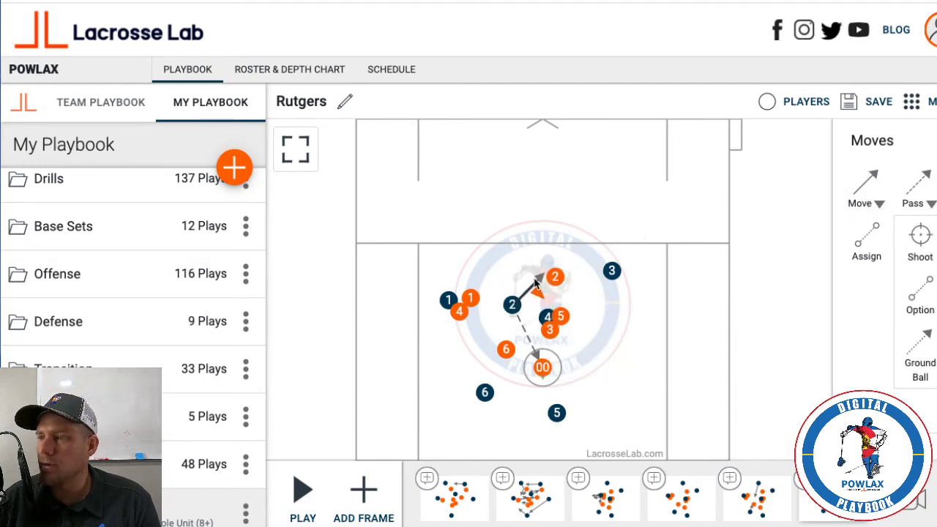
{"action": "left_click", "coordinate": [505, 333]}
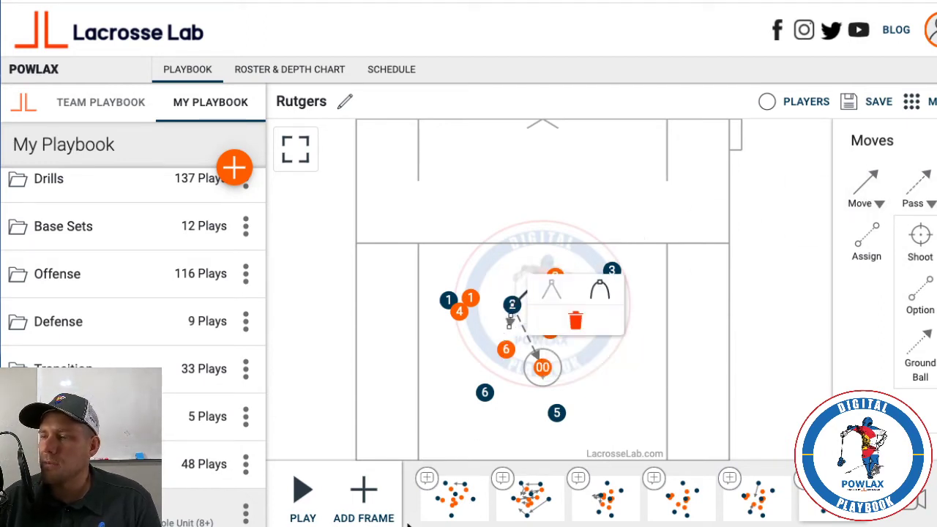
{"action": "left_click", "coordinate": [363, 492]}
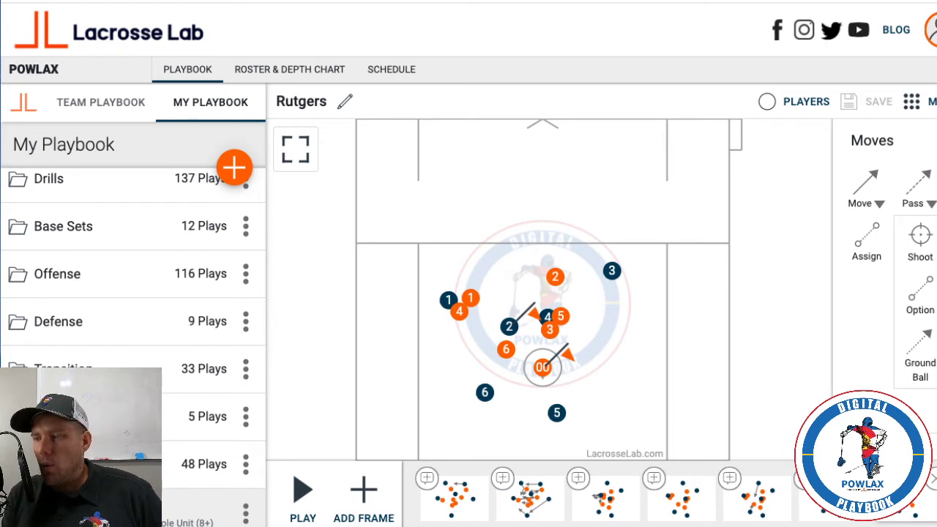
Play the whole animation from the first frame and dismiss the replay prompt.
{"action": "left_click", "coordinate": [475, 512]}
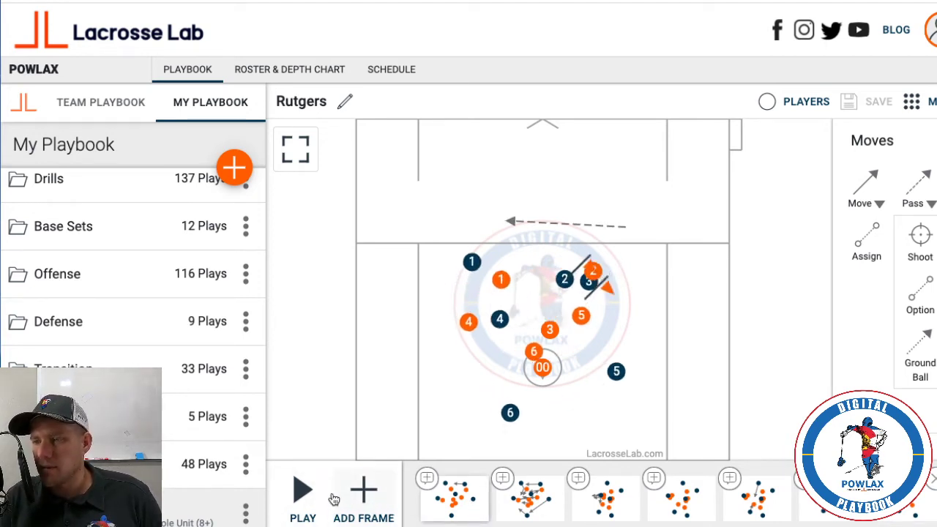
{"action": "left_click", "coordinate": [303, 494]}
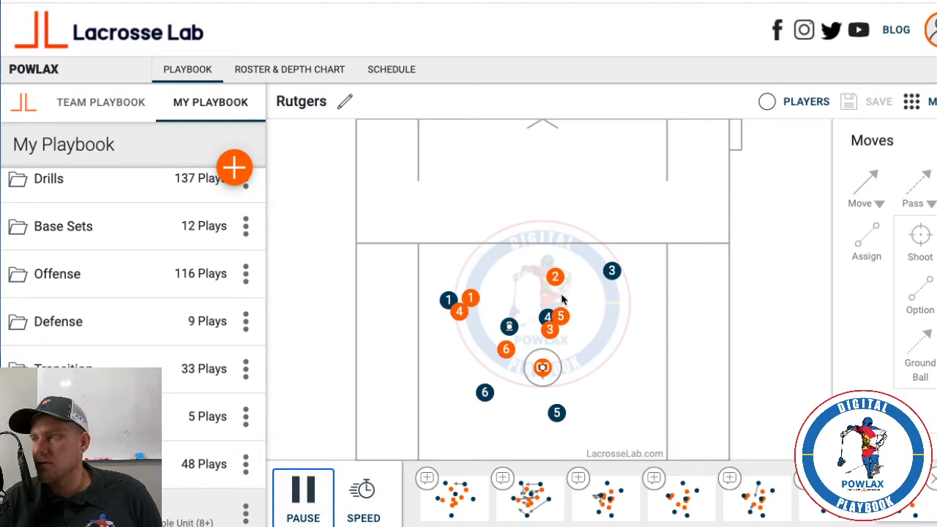
{"action": "left_click", "coordinate": [545, 352]}
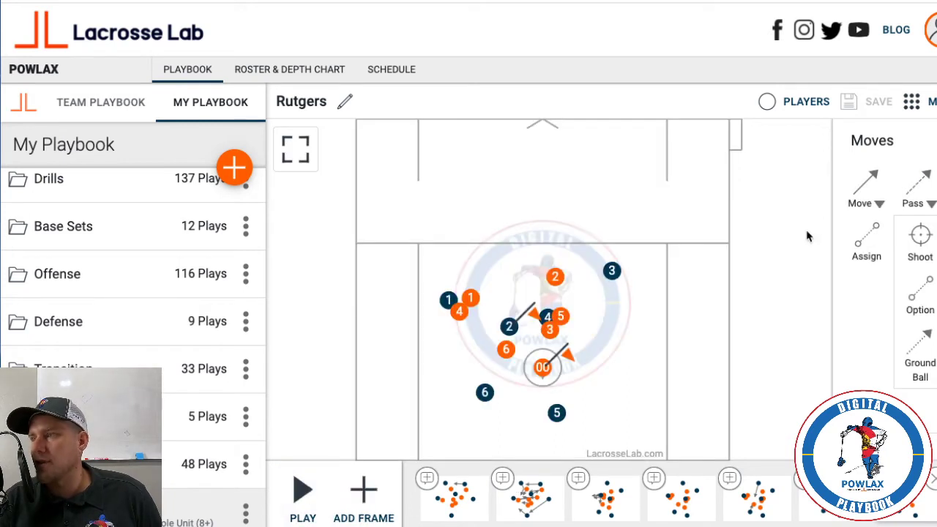
In the view options, hide the Moves of Team 1 and Team 2.
{"action": "left_click", "coordinate": [926, 102]}
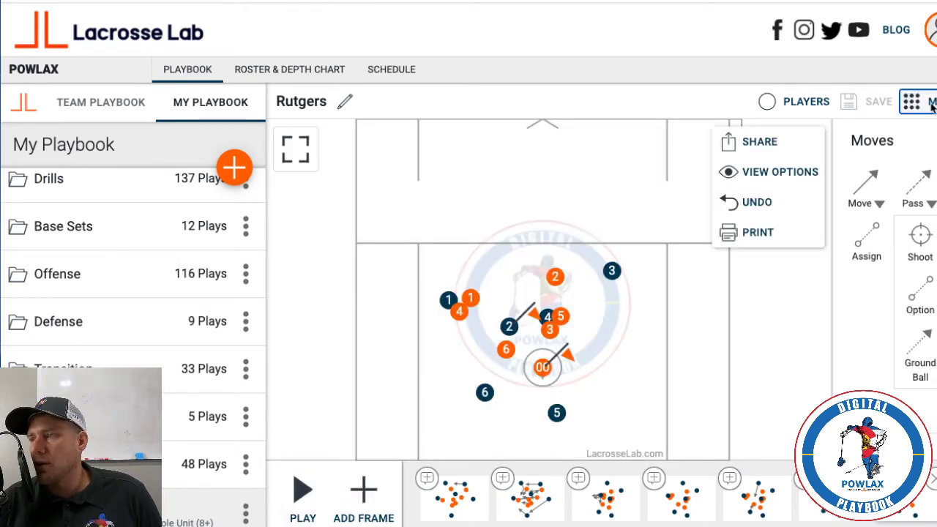
{"action": "left_click", "coordinate": [810, 173]}
{"action": "left_click", "coordinate": [725, 170]}
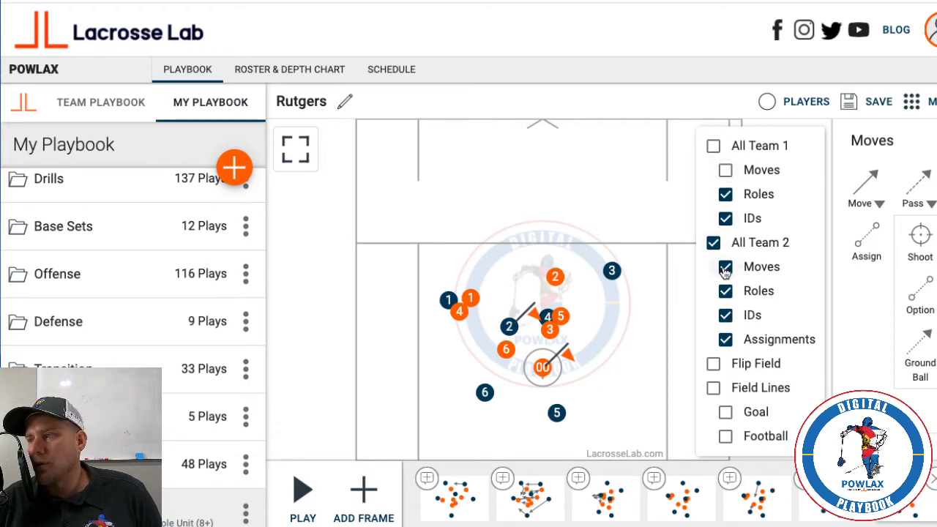
{"action": "left_click", "coordinate": [725, 267]}
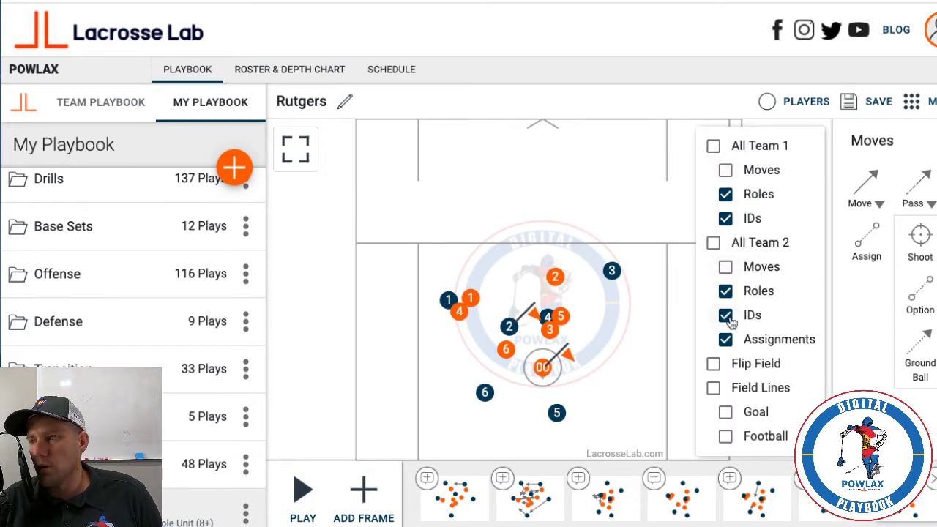
{"action": "left_click", "coordinate": [604, 414]}
Play the animation through, restart it from the first frame and pause it at the third frame.
{"action": "left_click", "coordinate": [306, 500]}
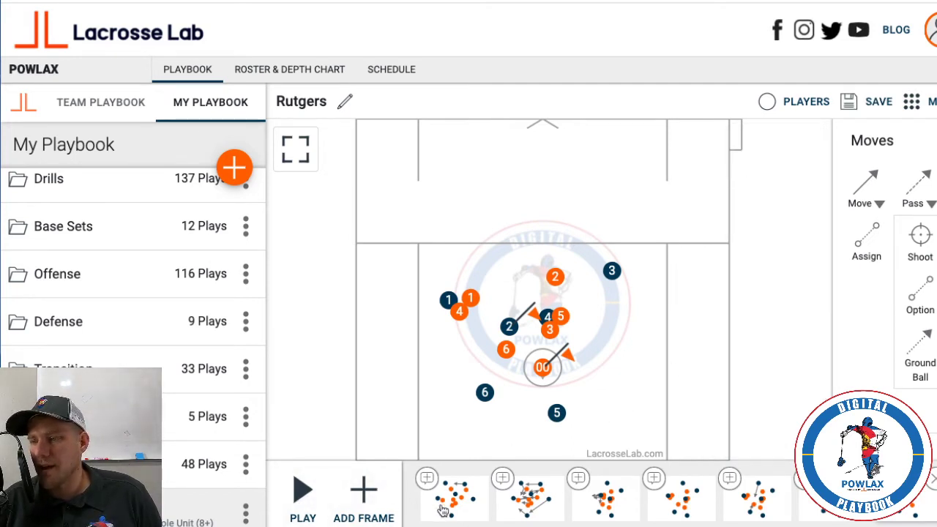
{"action": "left_click", "coordinate": [300, 491]}
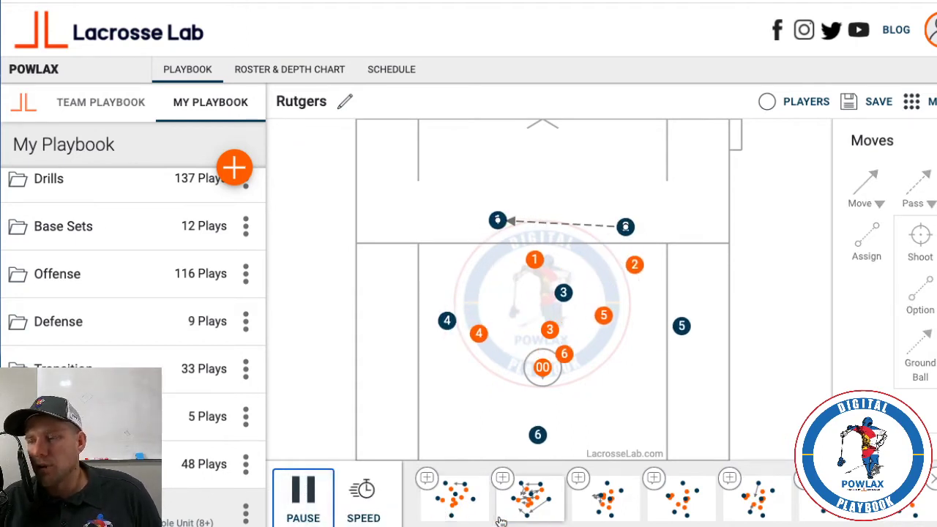
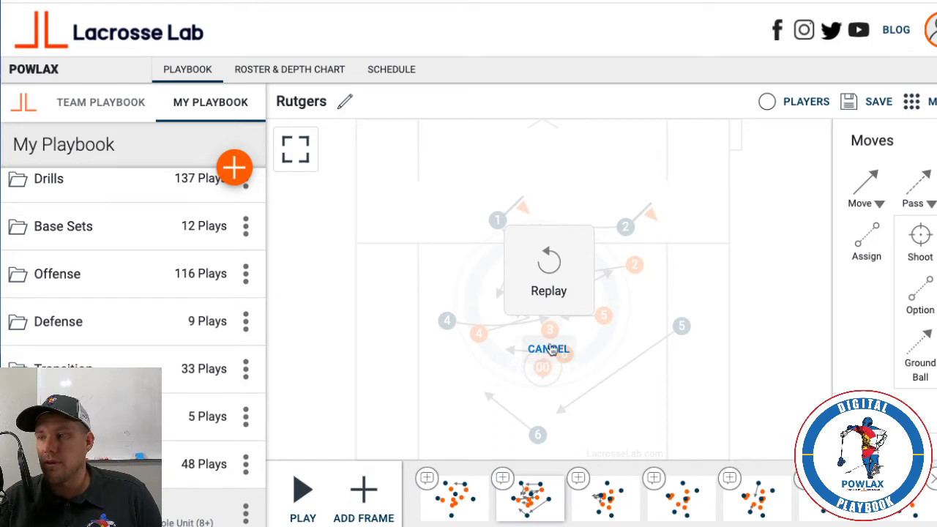
{"action": "left_click", "coordinate": [541, 350]}
{"action": "left_click", "coordinate": [454, 505]}
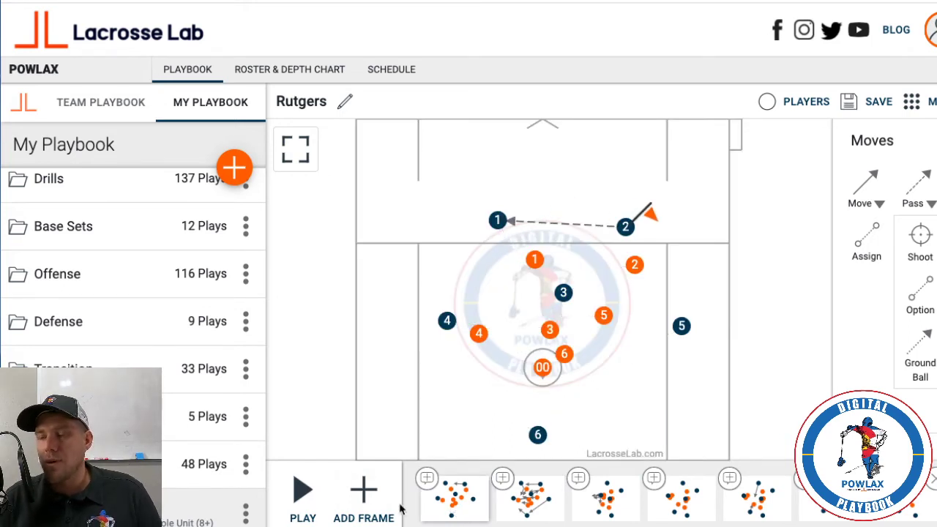
{"action": "left_click", "coordinate": [326, 492]}
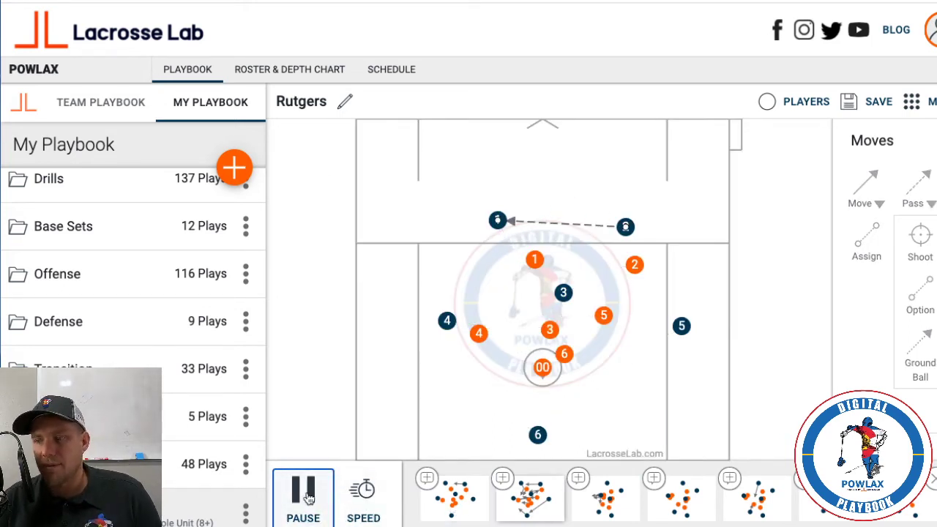
{"action": "left_click", "coordinate": [306, 496]}
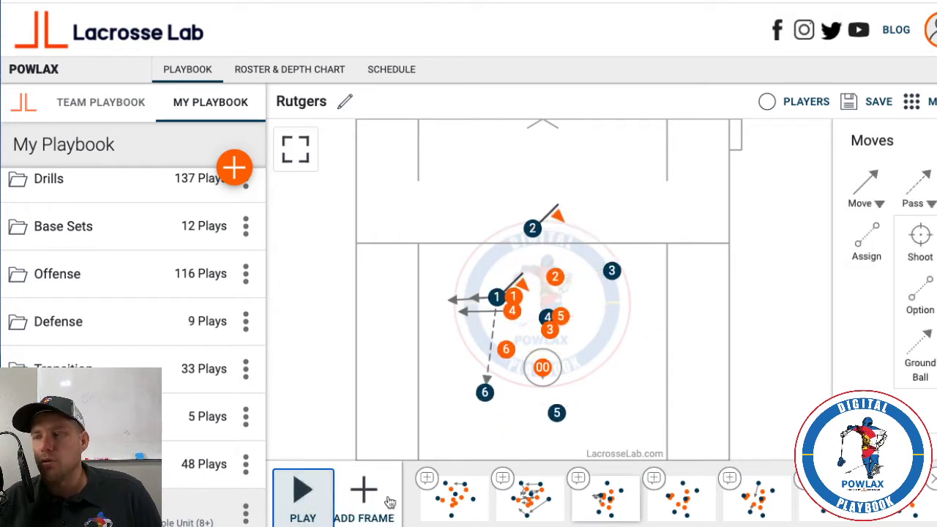
Step through the second to fifth frames individually and replay the animation from the second frame.
{"action": "left_click", "coordinate": [526, 507]}
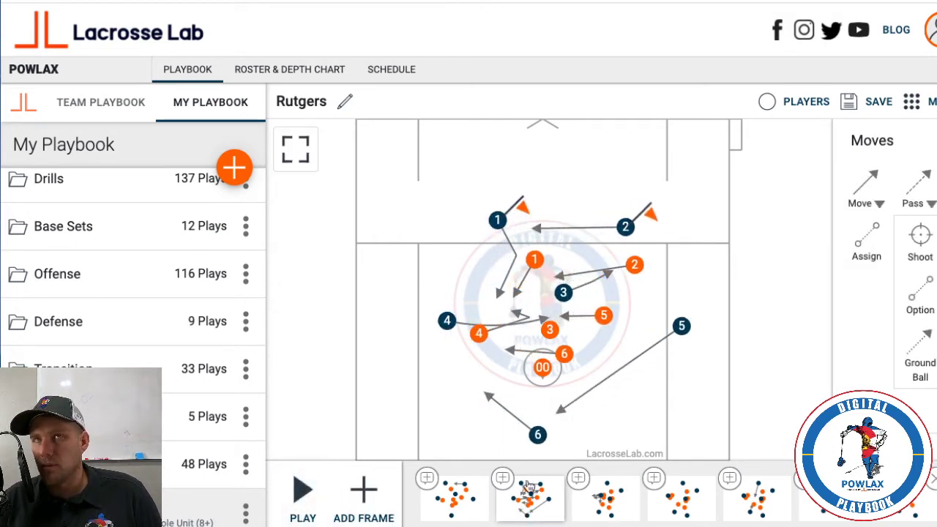
{"action": "left_click", "coordinate": [598, 505]}
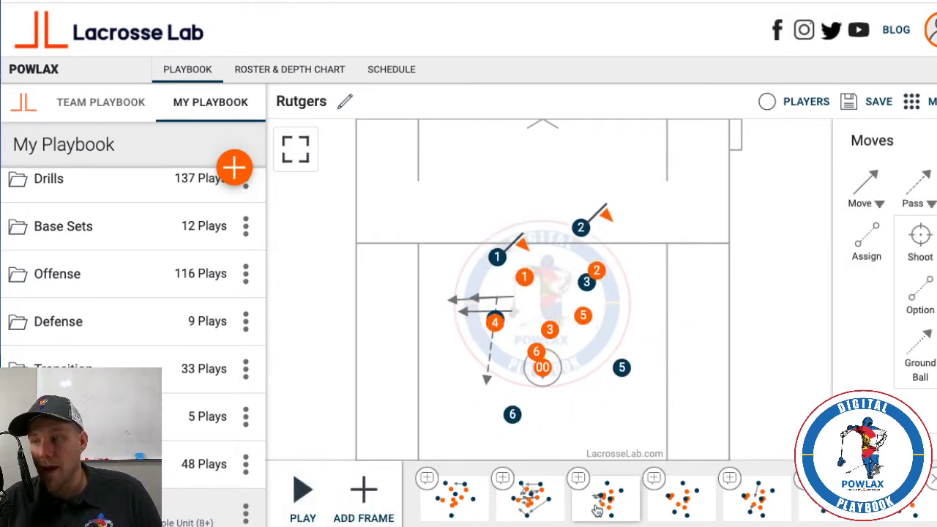
{"action": "left_click", "coordinate": [675, 508]}
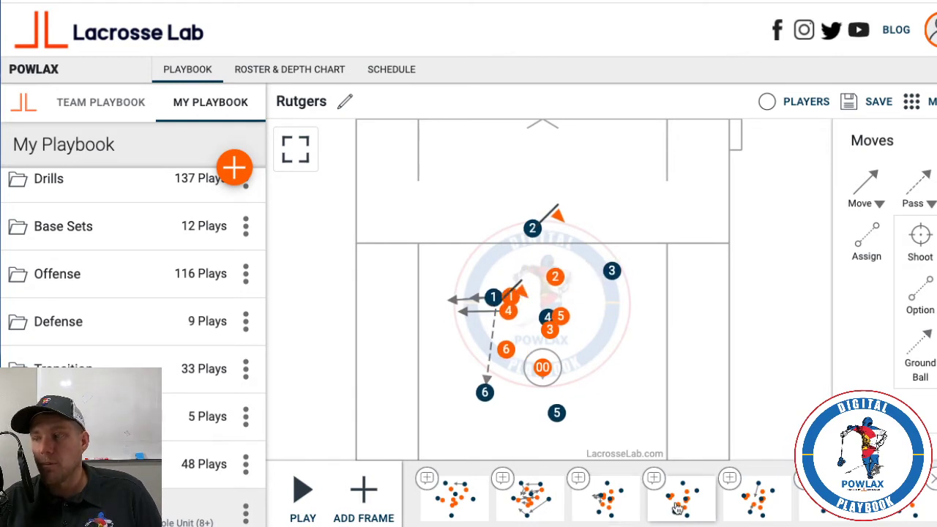
{"action": "left_click", "coordinate": [756, 510]}
{"action": "left_click", "coordinate": [534, 505]}
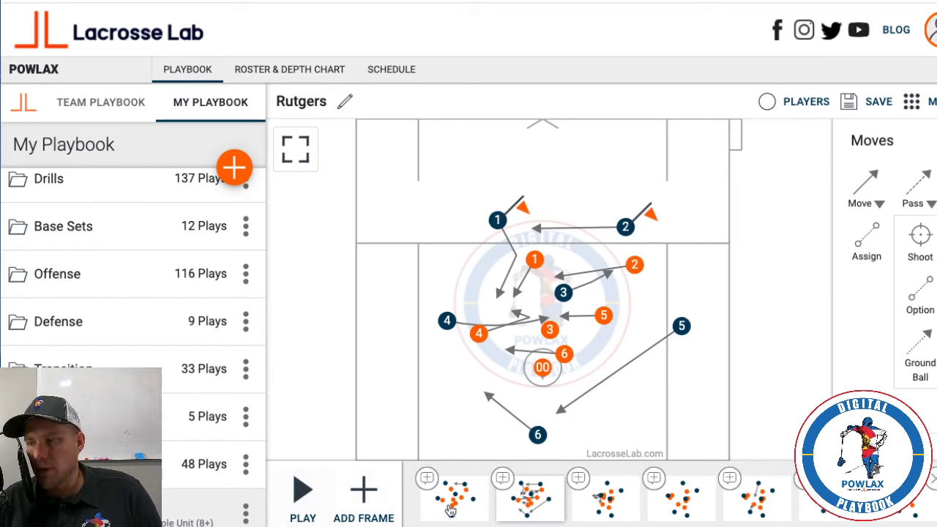
{"action": "left_click", "coordinate": [604, 516]}
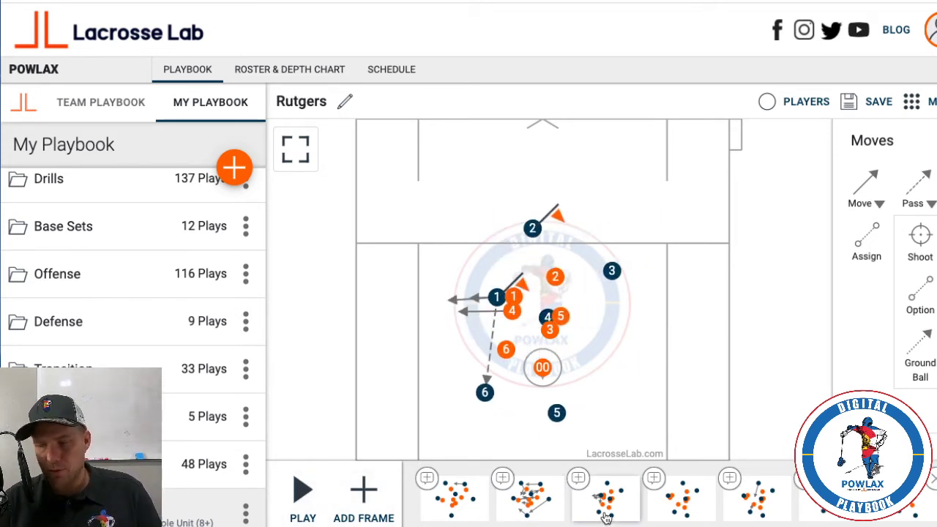
{"action": "left_click", "coordinate": [522, 511]}
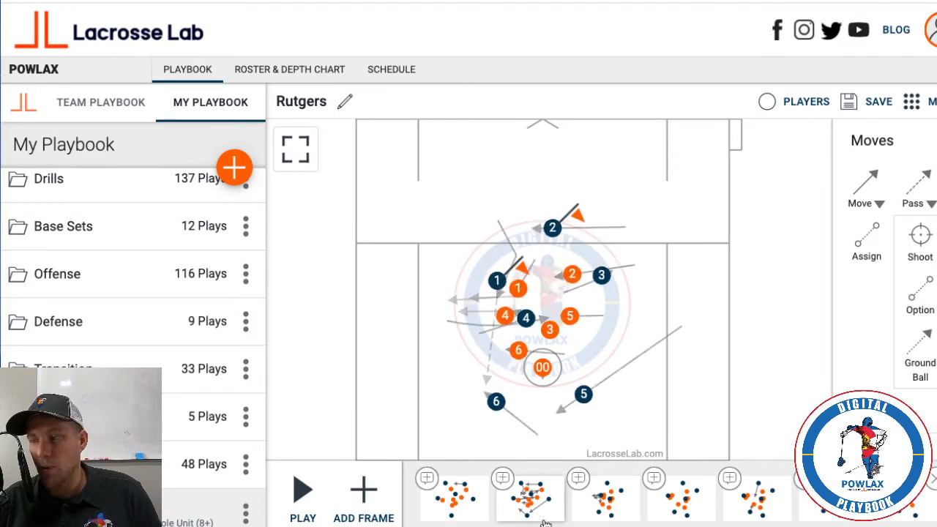
{"action": "left_click", "coordinate": [301, 491]}
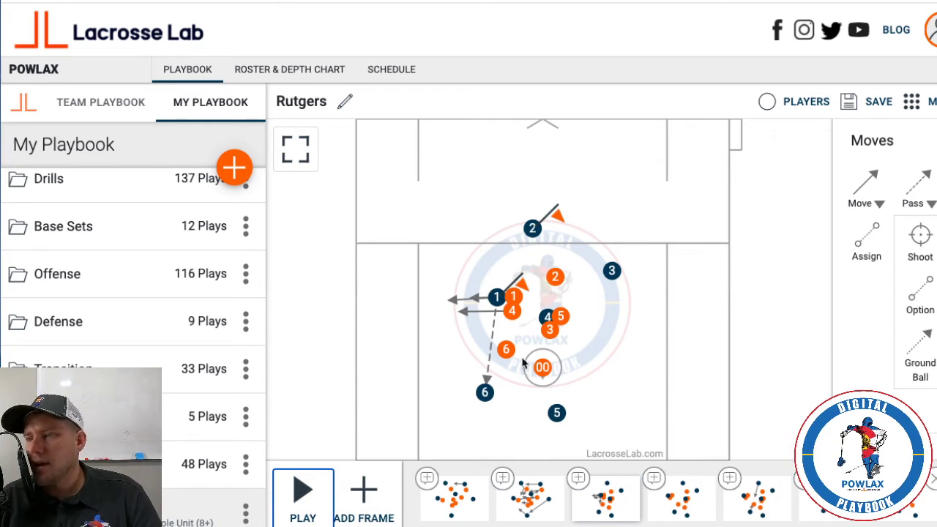
In the second frame, turn offensive player 1's angled dodge path into a smooth curve and play the animation to check it.
{"action": "left_click", "coordinate": [538, 503]}
{"action": "left_click", "coordinate": [522, 259]}
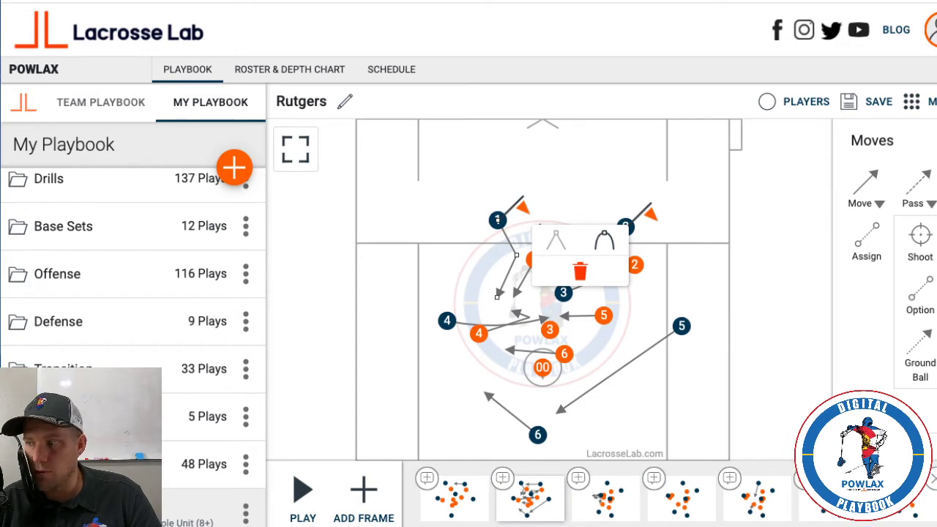
{"action": "left_click", "coordinate": [608, 243]}
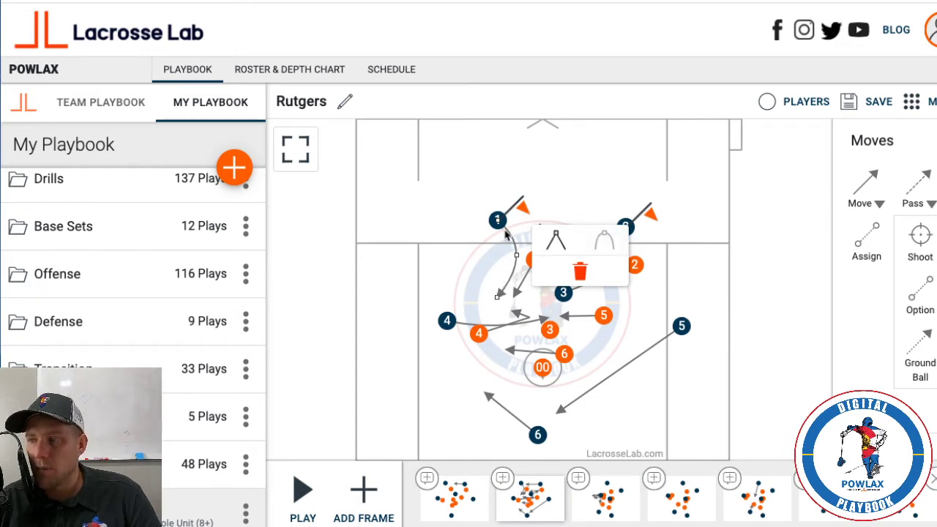
{"action": "left_click", "coordinate": [302, 492]}
{"action": "left_click", "coordinate": [299, 505]}
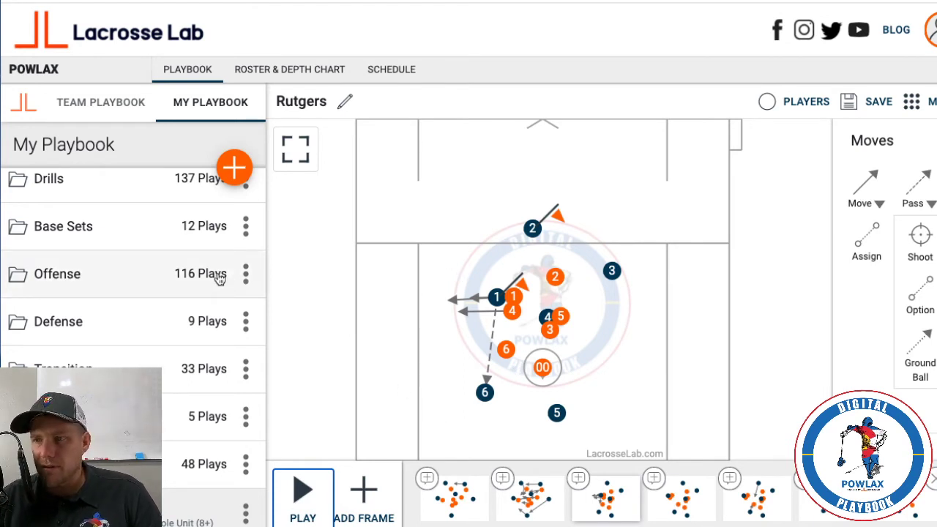
Look through the Drills folder in My Playbook and return to the main folder list.
{"action": "left_click", "coordinate": [145, 196]}
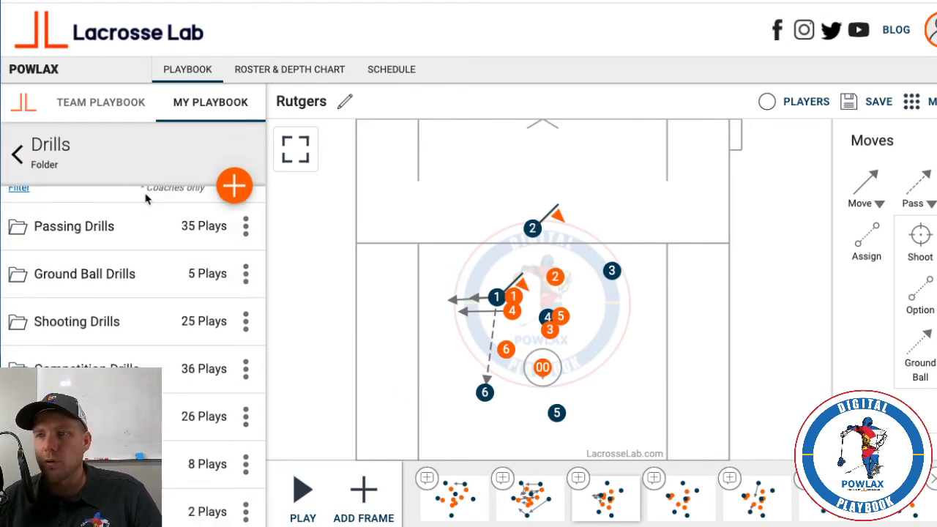
{"action": "scroll", "coordinate": [158, 326], "scroll_direction": "up", "scroll_amount": 1}
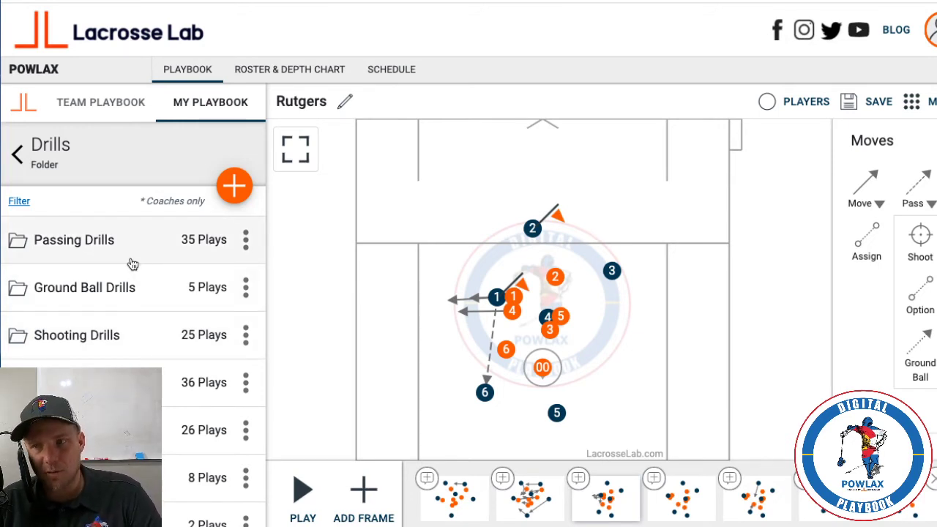
{"action": "left_click", "coordinate": [17, 153]}
Save the changes to the Rutgers play and open the PSO - 14 - Top Shallow Cut play from My Playbook.
{"action": "scroll", "coordinate": [132, 293], "scroll_direction": "down", "scroll_amount": 1}
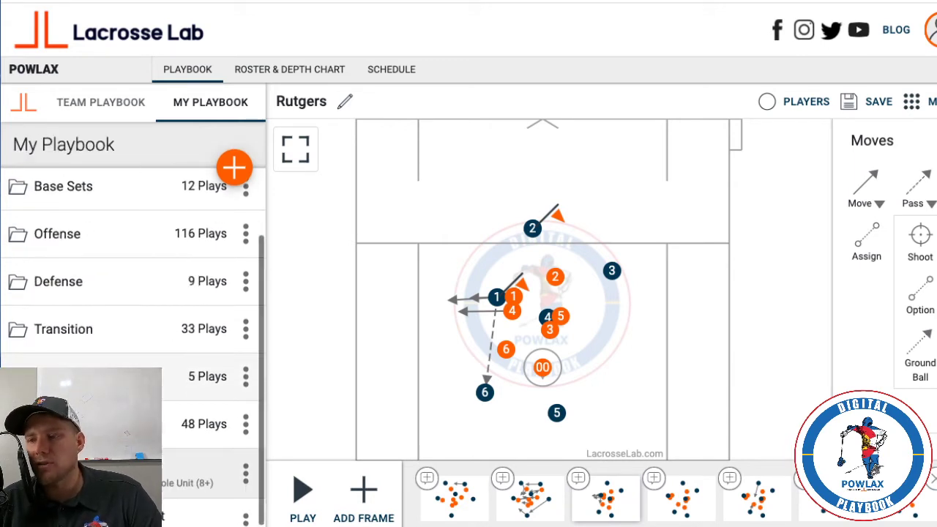
{"action": "scroll", "coordinate": [131, 344], "scroll_direction": "down", "scroll_amount": 1}
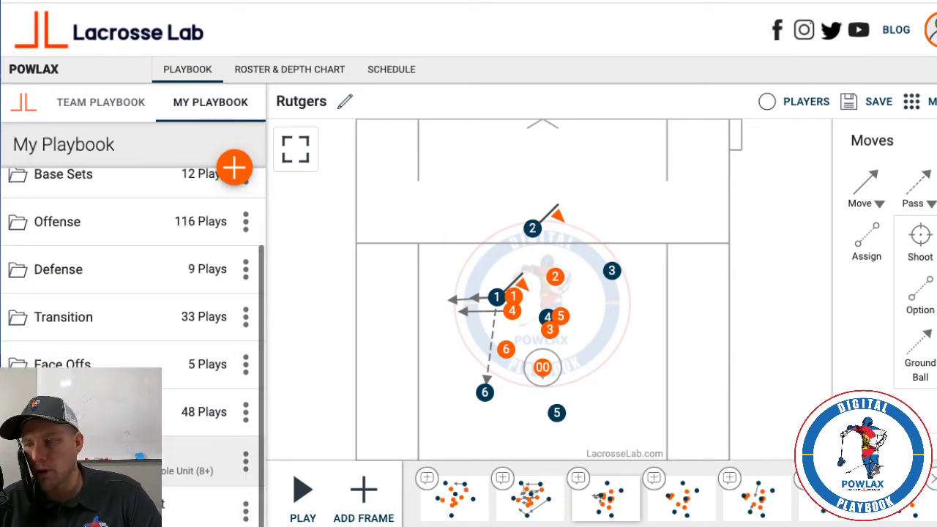
{"action": "left_click", "coordinate": [213, 507]}
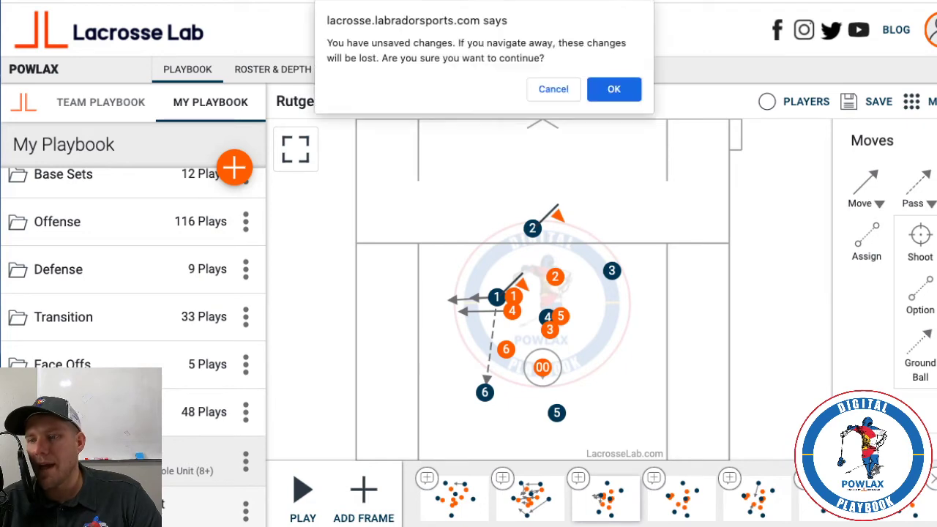
{"action": "left_click", "coordinate": [557, 100]}
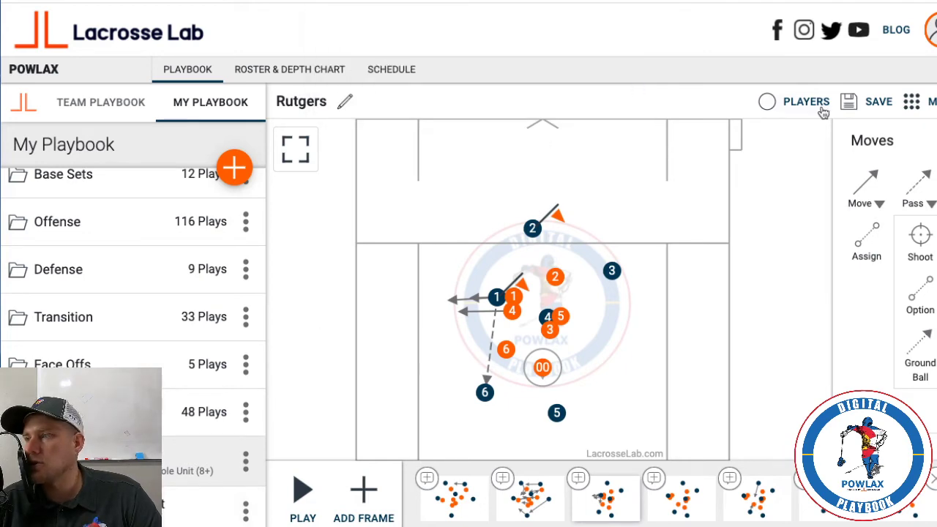
{"action": "left_click", "coordinate": [865, 104]}
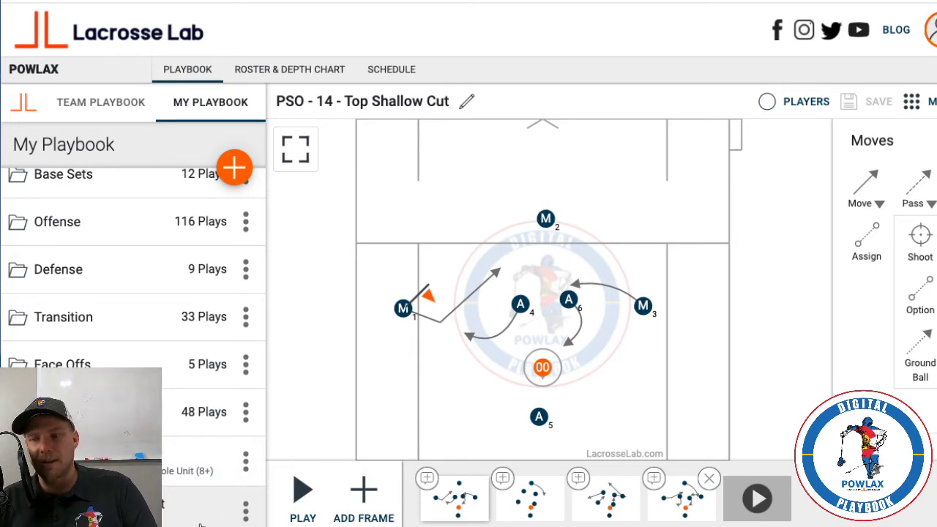
Share the PSO - 14 - Top Shallow Cut play with the whole POWLAX team.
{"action": "left_click", "coordinate": [246, 511]}
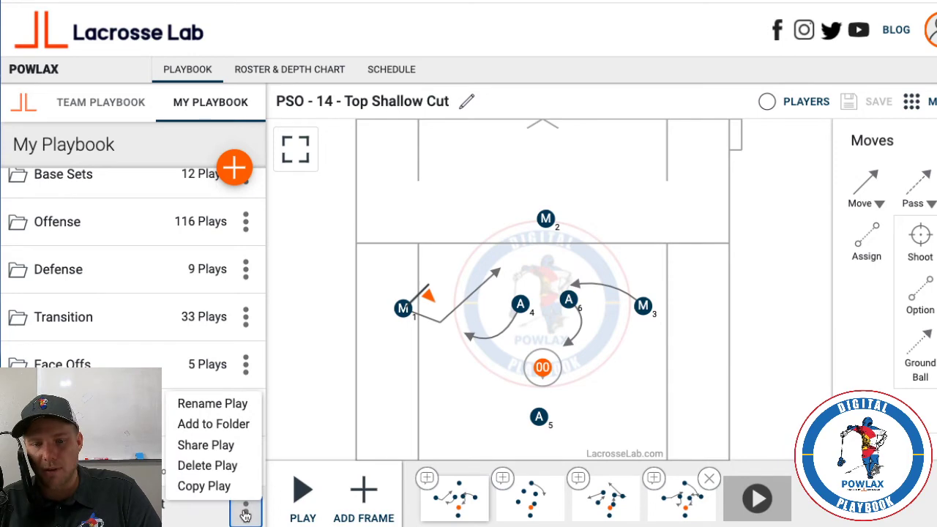
{"action": "left_click", "coordinate": [223, 445]}
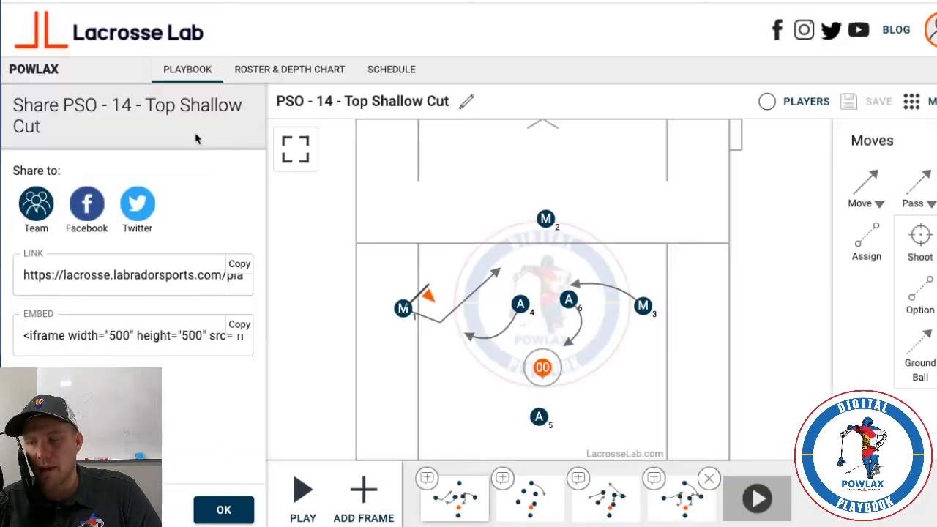
{"action": "left_click", "coordinate": [41, 206]}
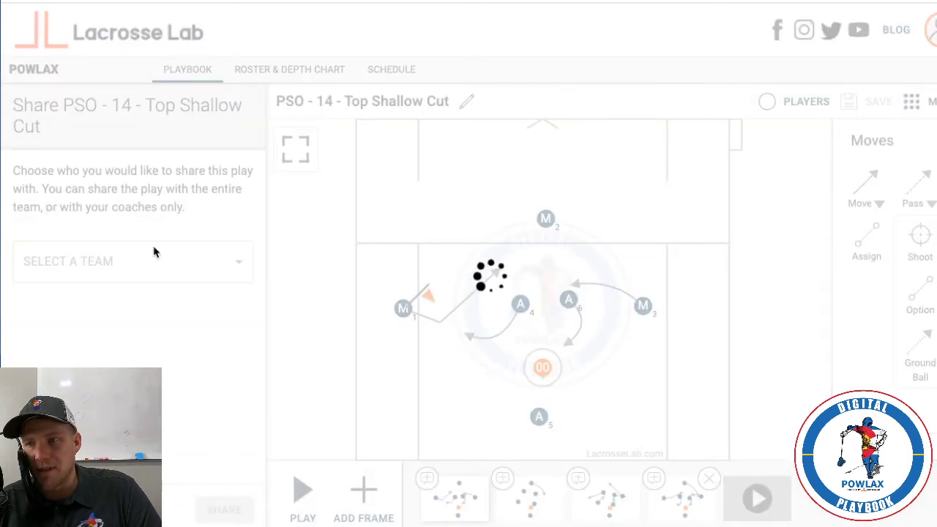
{"action": "left_click", "coordinate": [209, 272]}
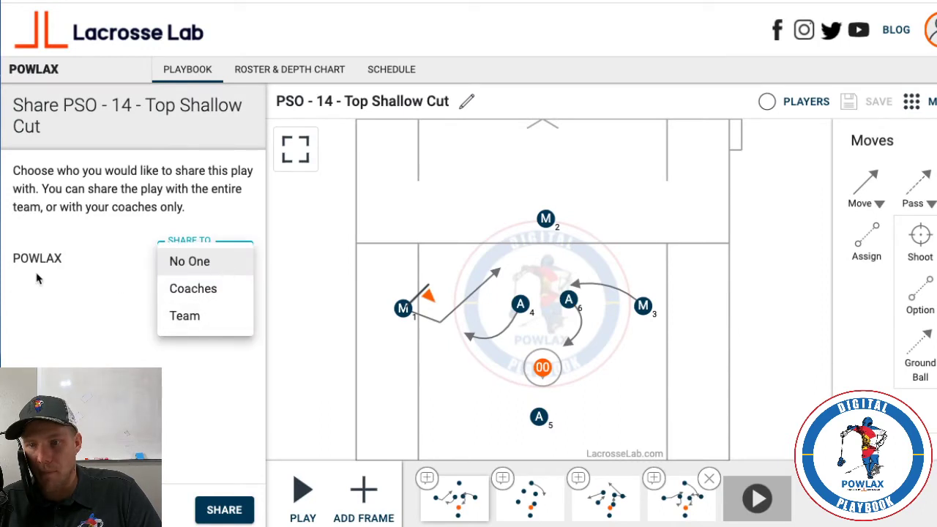
{"action": "left_click", "coordinate": [192, 319]}
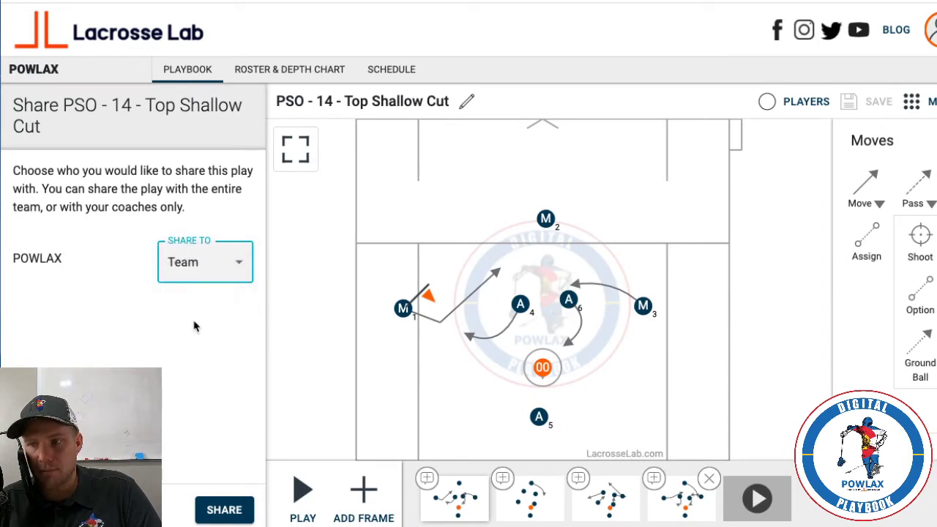
{"action": "left_click", "coordinate": [222, 510]}
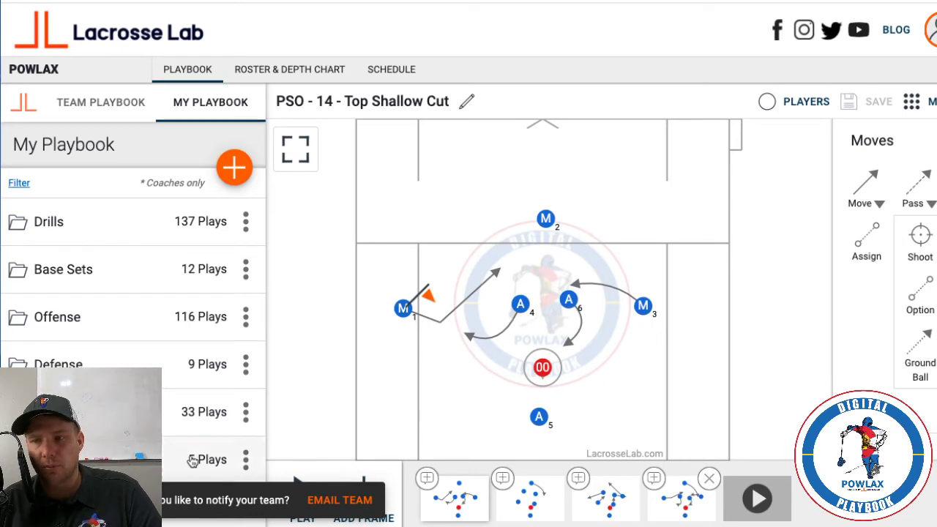
Start adding the shared play to a My Playbook folder and collapse Drills and Base Sets in the folder list.
{"action": "scroll", "coordinate": [207, 412], "scroll_direction": "down", "scroll_amount": 2}
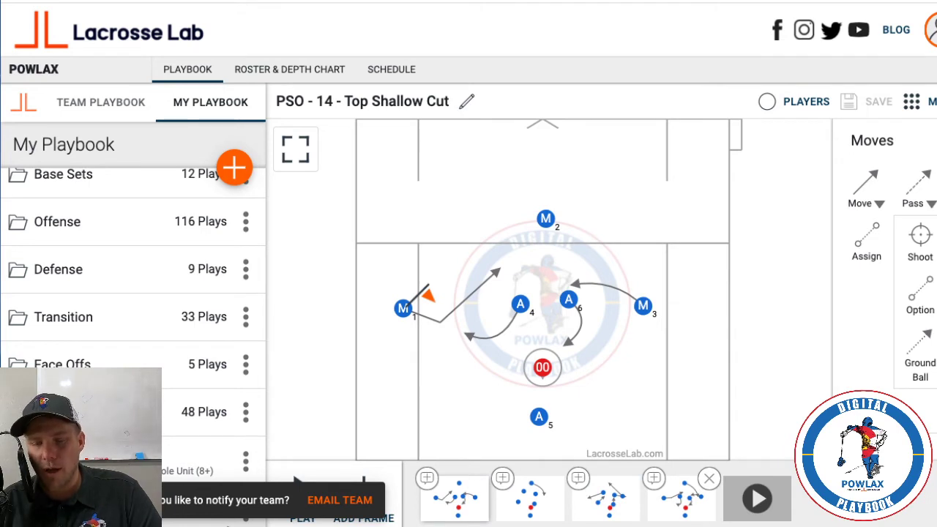
{"action": "left_click", "coordinate": [247, 509]}
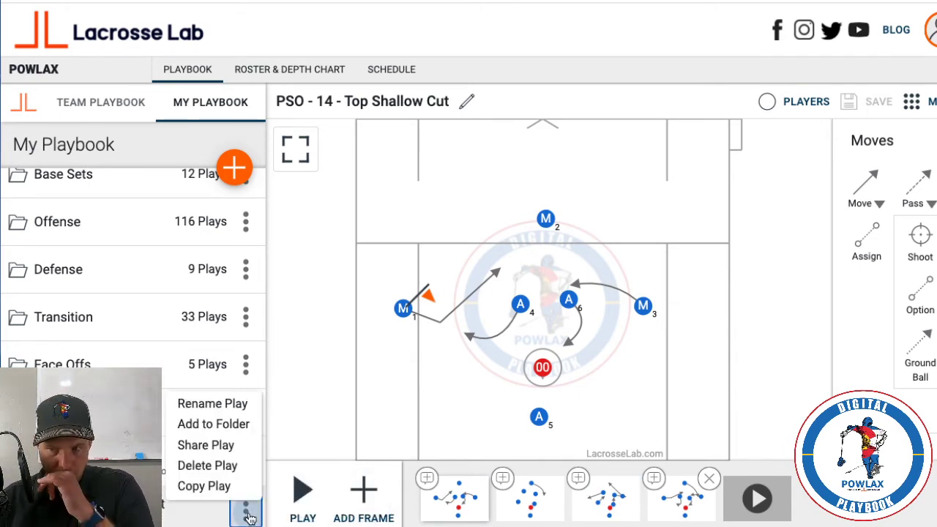
{"action": "left_click", "coordinate": [225, 427]}
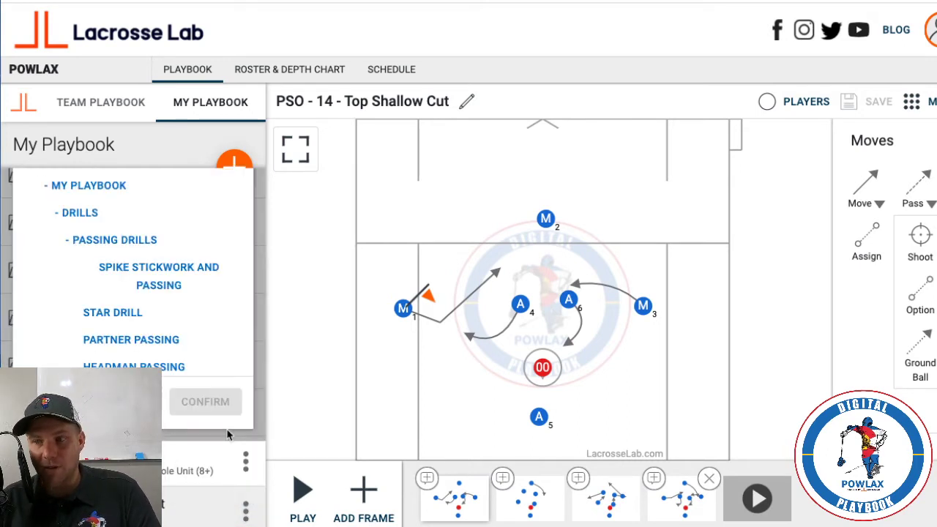
{"action": "left_click", "coordinate": [59, 215]}
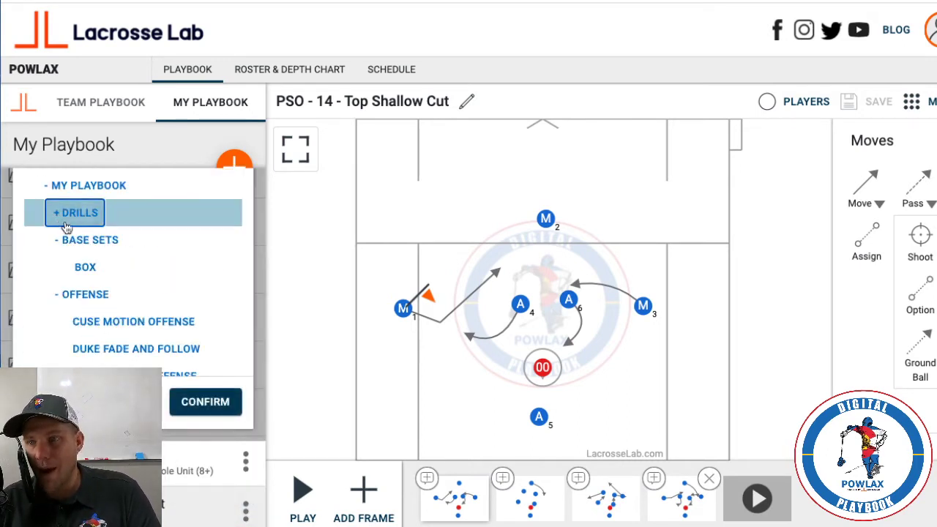
{"action": "left_click", "coordinate": [58, 246]}
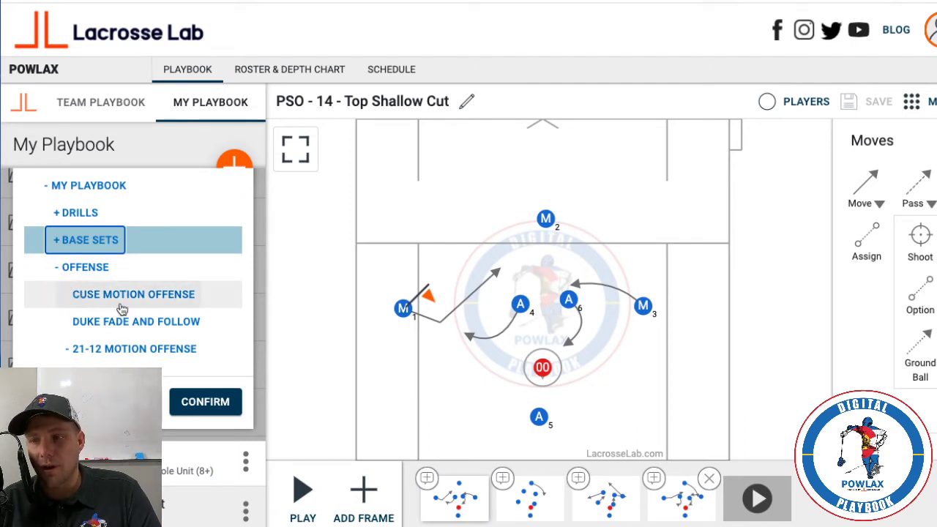
File the play in the Off Ball folder of 1-4-1 Wing Pairs under Penn State Offense.
{"action": "scroll", "coordinate": [103, 308], "scroll_direction": "down", "scroll_amount": 5}
{"action": "scroll", "coordinate": [122, 308], "scroll_direction": "down", "scroll_amount": 5}
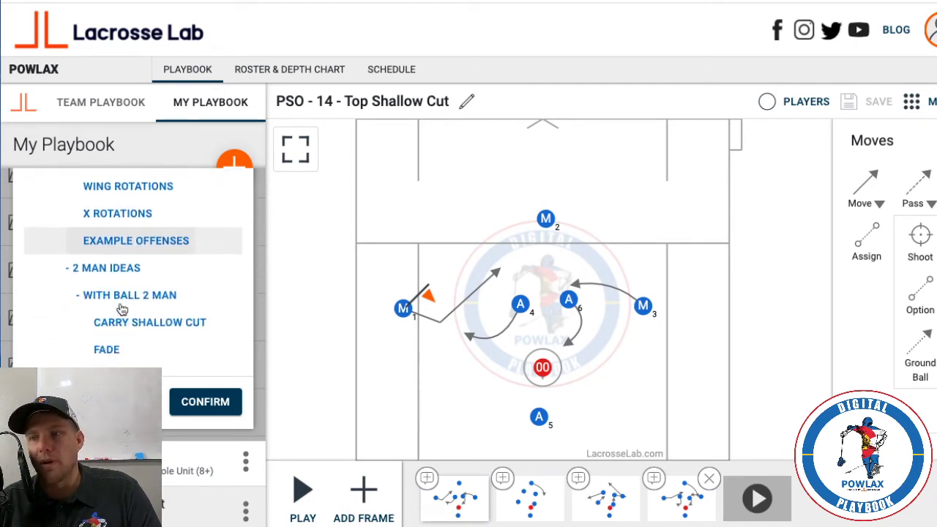
{"action": "scroll", "coordinate": [122, 309], "scroll_direction": "down", "scroll_amount": 3}
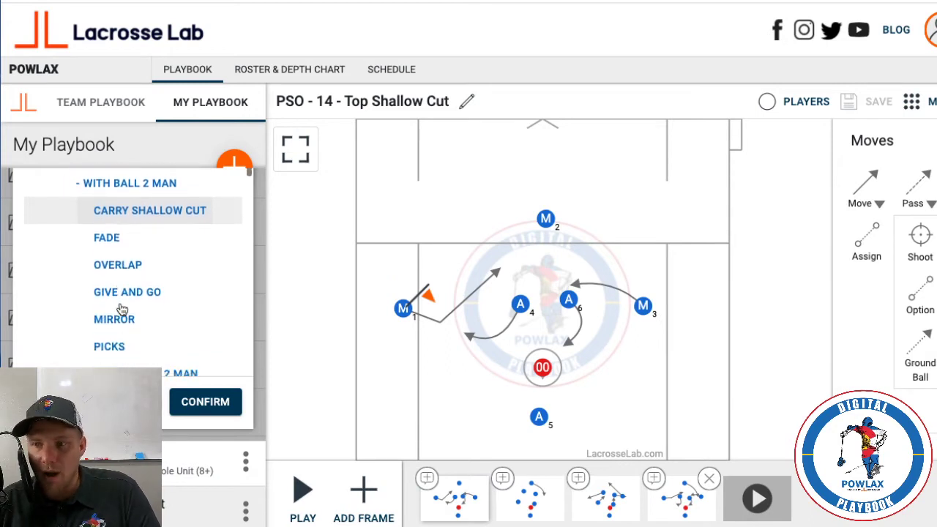
{"action": "scroll", "coordinate": [122, 309], "scroll_direction": "down", "scroll_amount": 4}
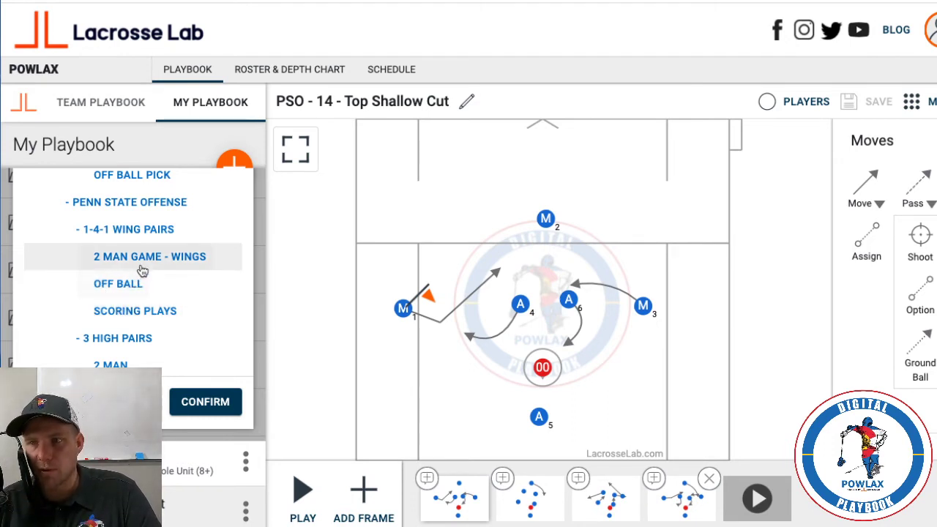
{"action": "left_click", "coordinate": [123, 235]}
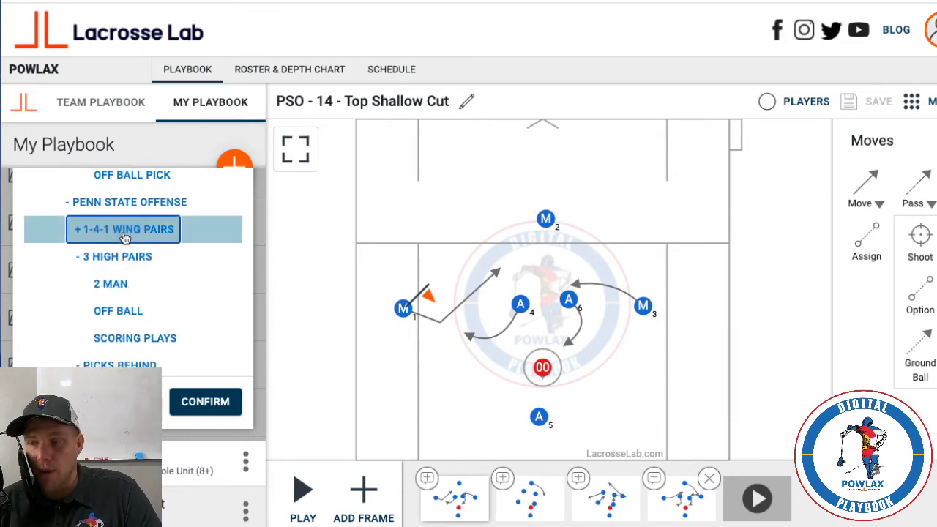
{"action": "left_click", "coordinate": [124, 236]}
{"action": "left_click", "coordinate": [120, 287]}
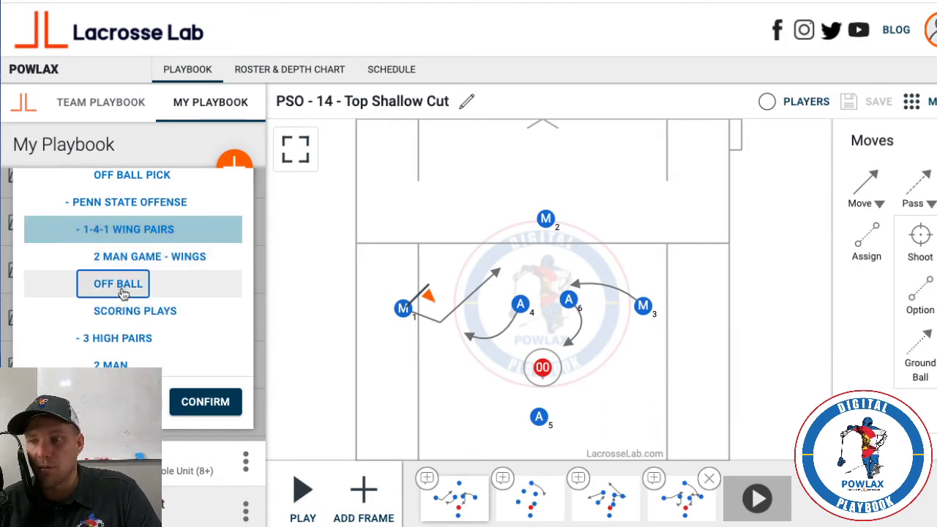
{"action": "left_click", "coordinate": [200, 410]}
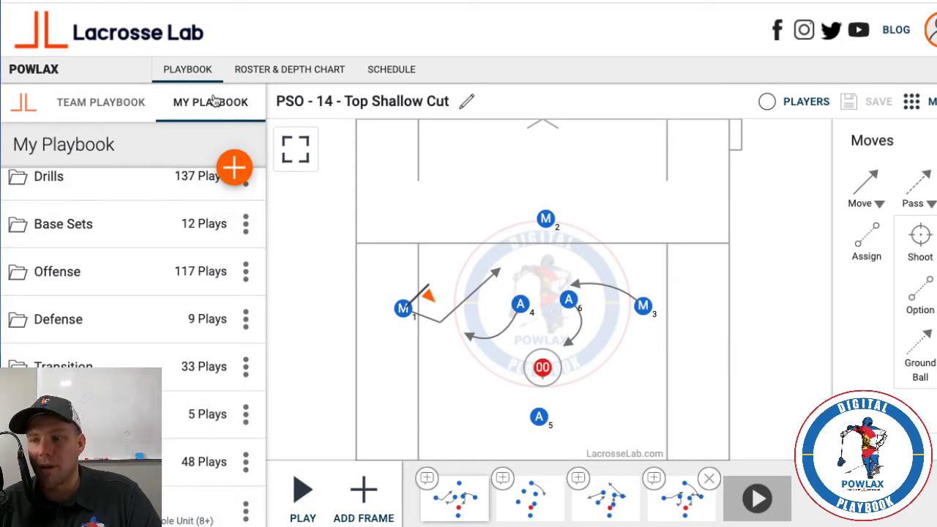
In the team playbook, find the newly shared play and start adding it to a folder.
{"action": "left_click", "coordinate": [121, 115]}
{"action": "scroll", "coordinate": [131, 329], "scroll_direction": "down", "scroll_amount": 1}
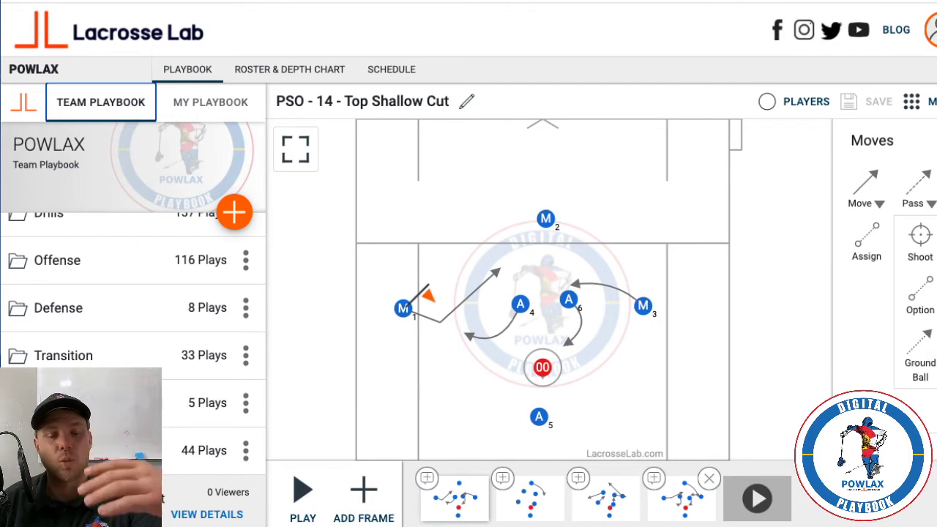
{"action": "left_click", "coordinate": [183, 498]}
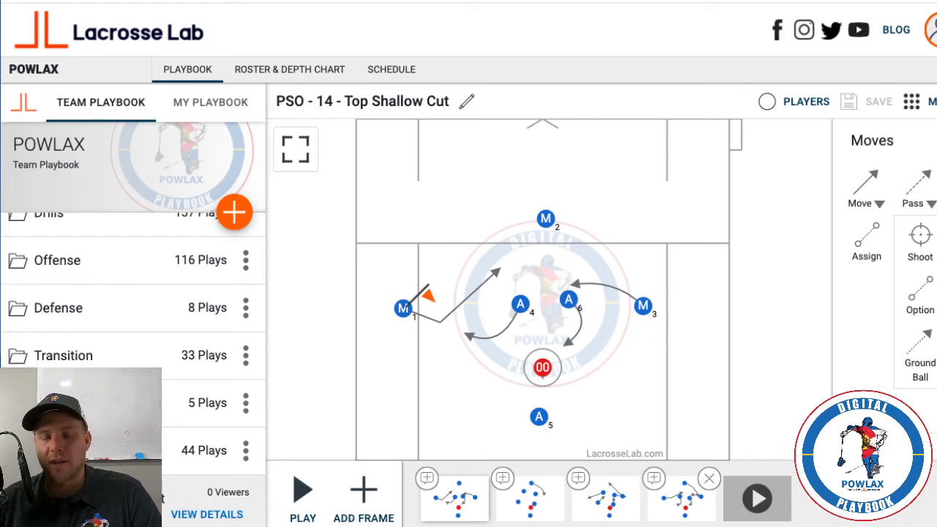
{"action": "scroll", "coordinate": [175, 497], "scroll_direction": "right", "scroll_amount": 1}
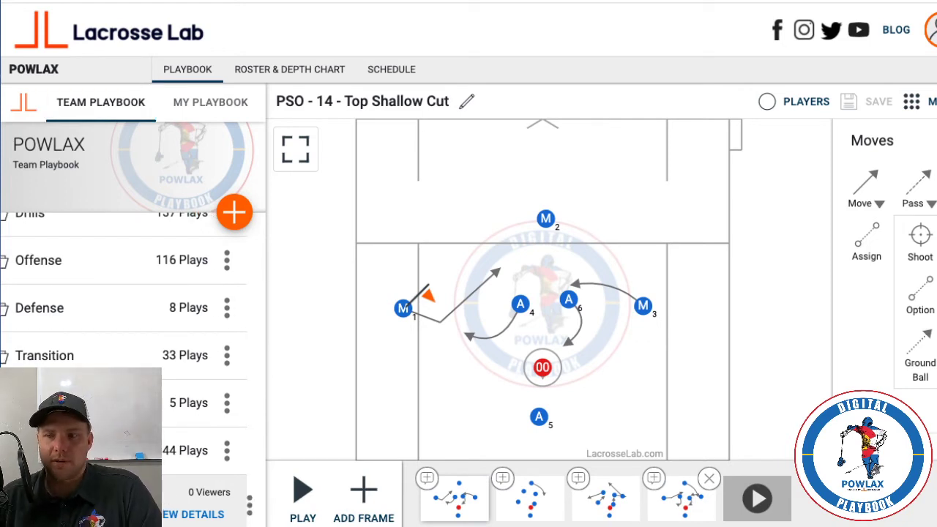
{"action": "left_click", "coordinate": [249, 503]}
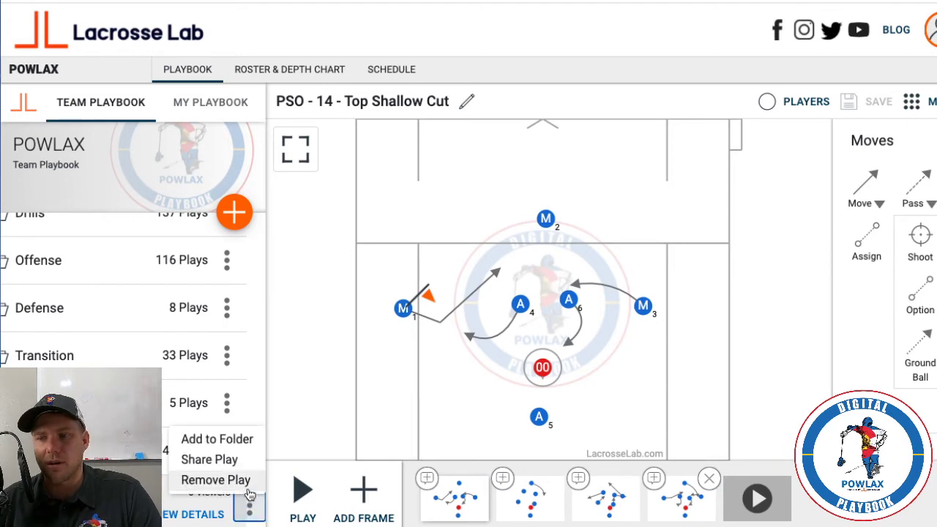
{"action": "left_click", "coordinate": [232, 442]}
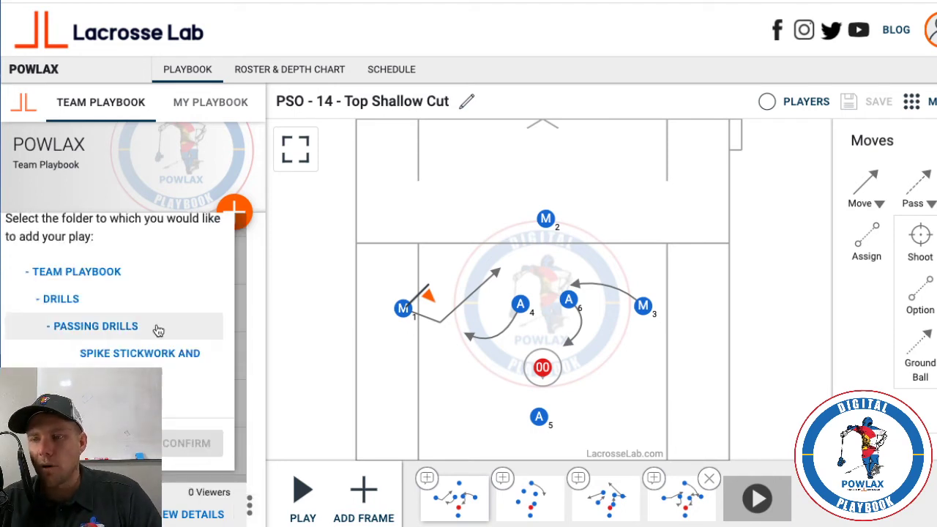
File the shared play in the team playbook's Off Ball folder of 1-4-1 Wing Pairs under Penn State Offense.
{"action": "left_click", "coordinate": [38, 300]}
{"action": "left_click", "coordinate": [37, 327]}
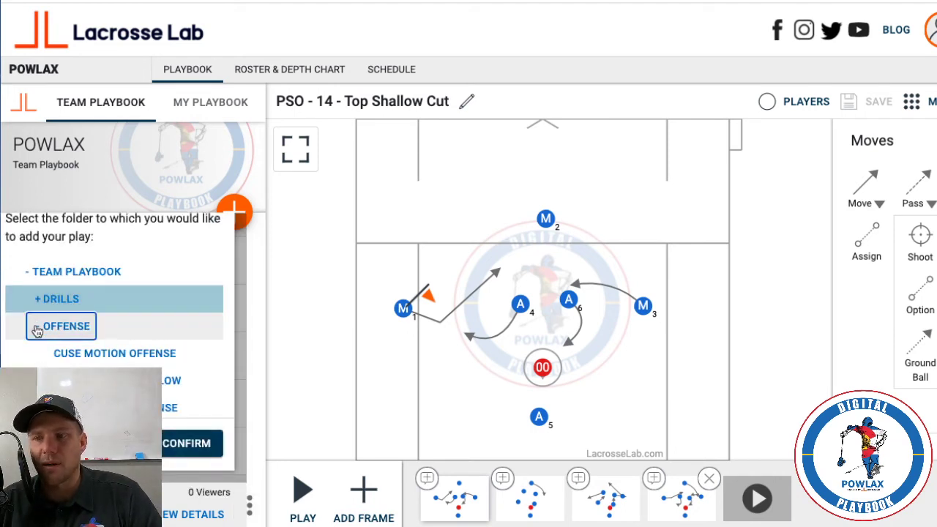
{"action": "left_click", "coordinate": [34, 352]}
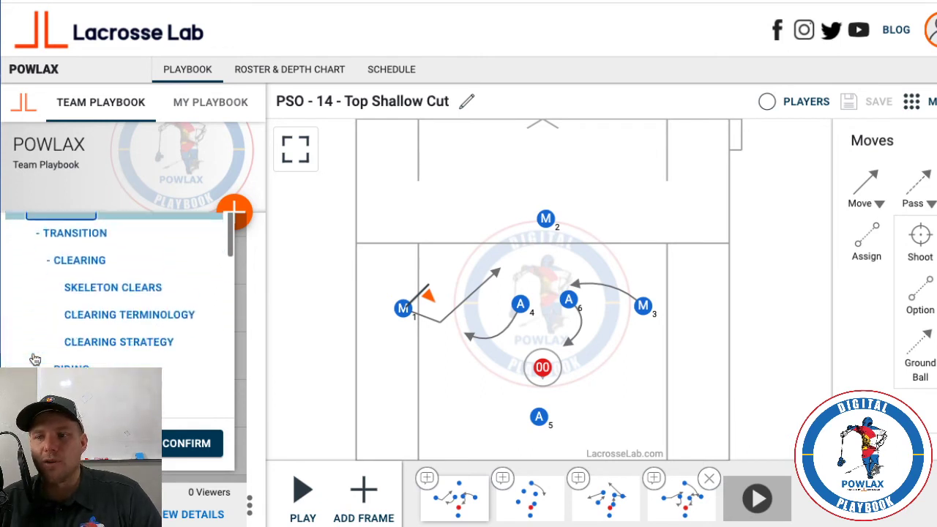
{"action": "scroll", "coordinate": [33, 329], "scroll_direction": "up", "scroll_amount": 2}
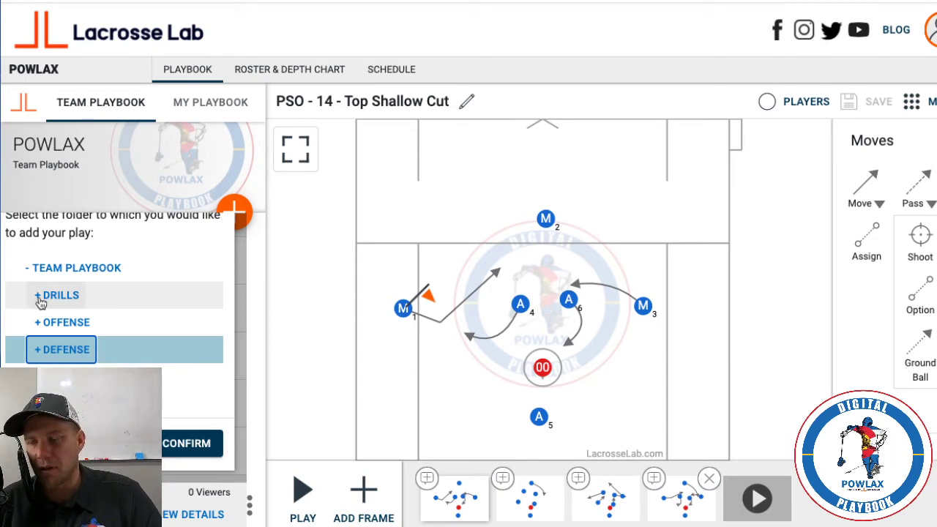
{"action": "left_click", "coordinate": [38, 324]}
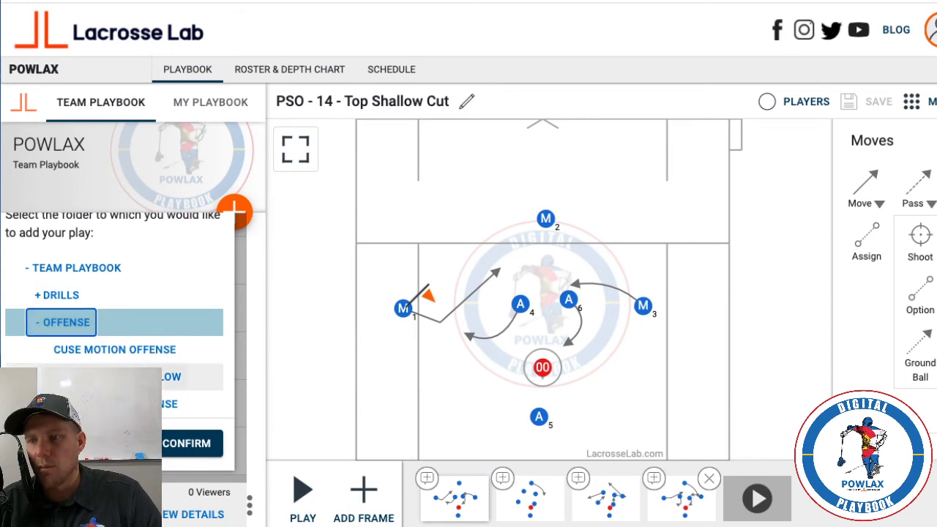
{"action": "scroll", "coordinate": [37, 333], "scroll_direction": "down", "scroll_amount": 4}
{"action": "scroll", "coordinate": [79, 357], "scroll_direction": "down", "scroll_amount": 8}
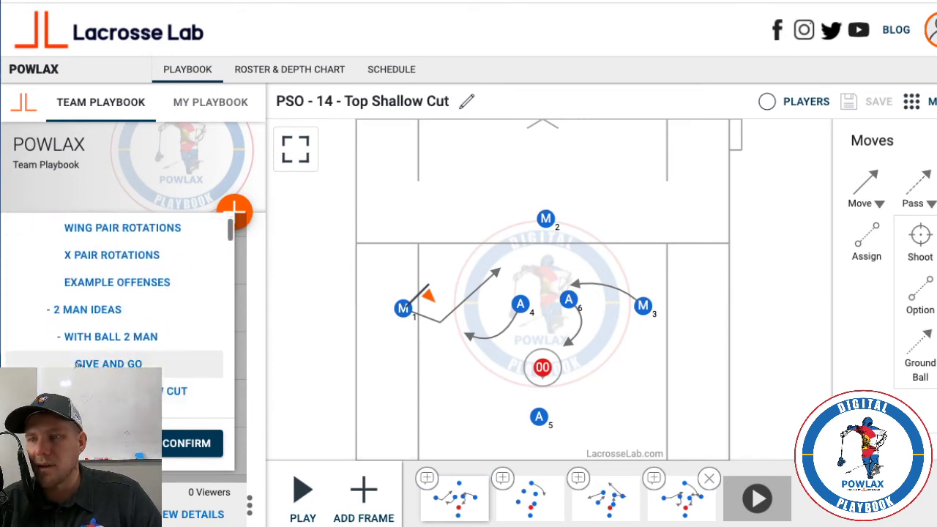
{"action": "scroll", "coordinate": [80, 344], "scroll_direction": "down", "scroll_amount": 5}
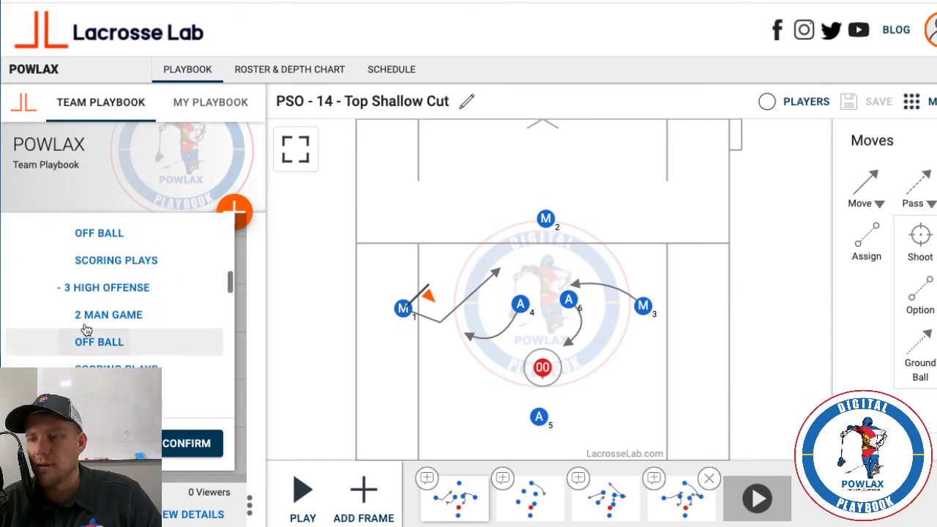
{"action": "scroll", "coordinate": [84, 328], "scroll_direction": "up", "scroll_amount": 2}
{"action": "left_click", "coordinate": [88, 339]}
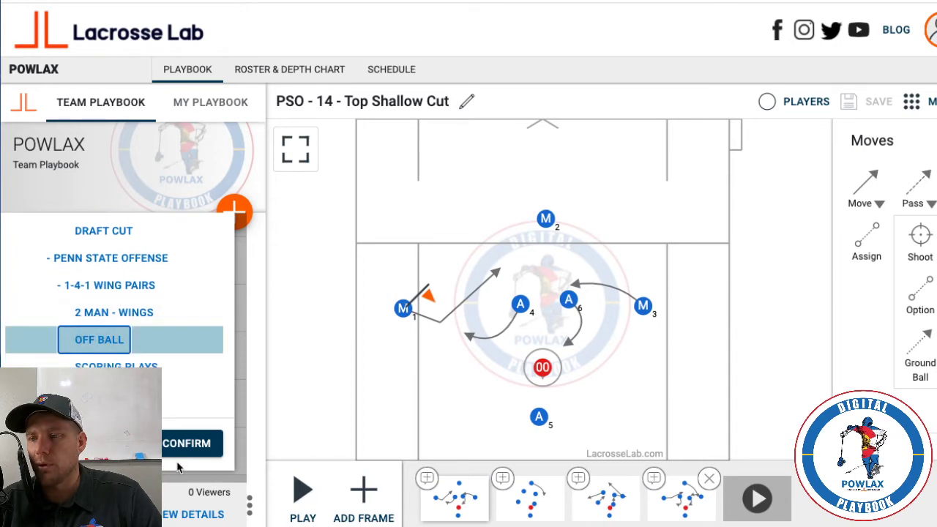
Open the team playbook's Off Ball folder through Offense, Penn State Offense and 1-4-1 Wing Pairs to check the filed play.
{"action": "left_click", "coordinate": [104, 314]}
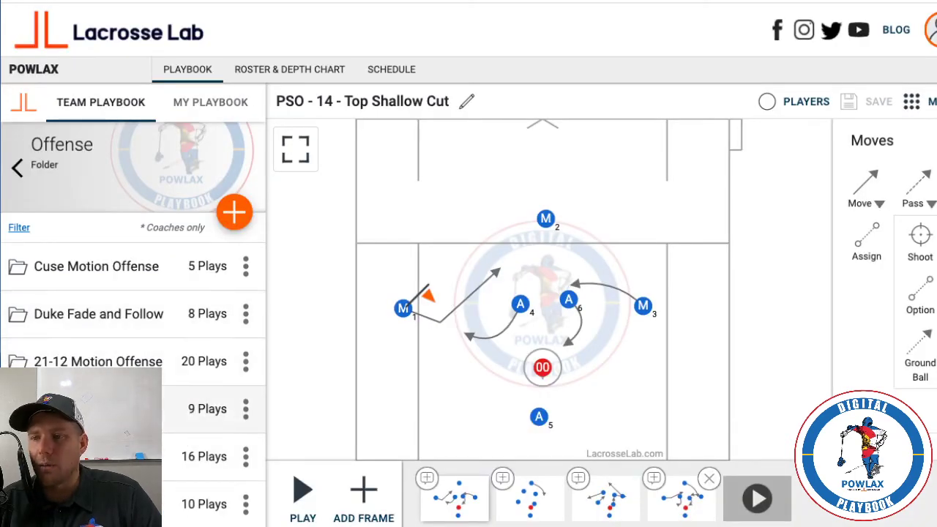
{"action": "scroll", "coordinate": [110, 439], "scroll_direction": "down", "scroll_amount": 2}
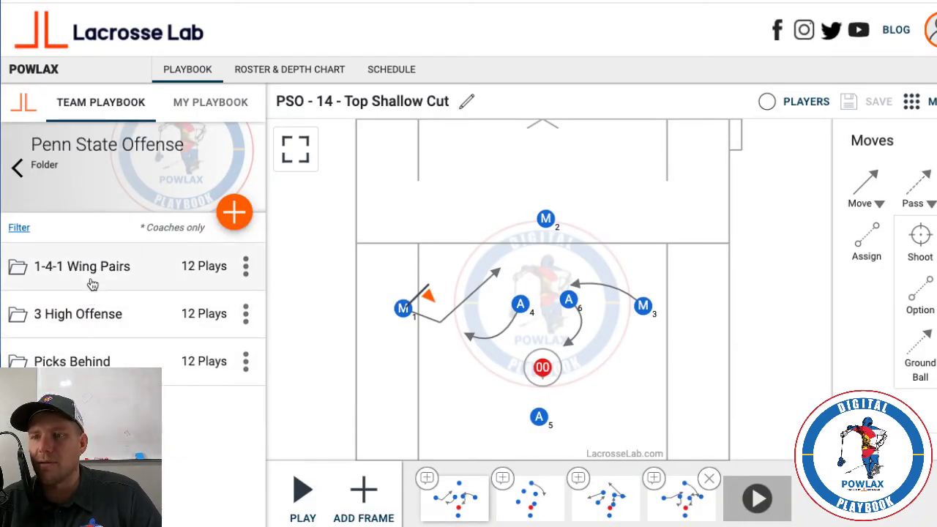
{"action": "left_click", "coordinate": [101, 269]}
{"action": "left_click", "coordinate": [101, 315]}
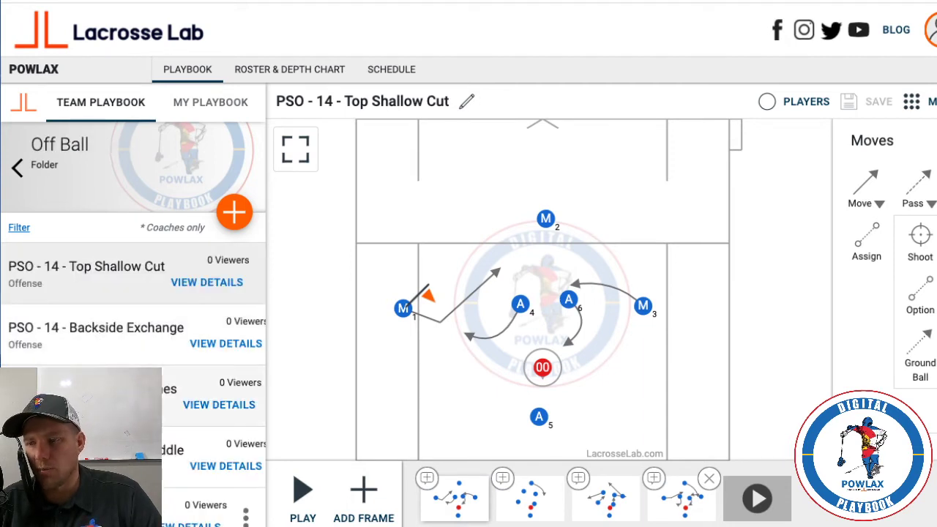
{"action": "scroll", "coordinate": [132, 366], "scroll_direction": "down", "scroll_amount": 1}
{"action": "scroll", "coordinate": [117, 247], "scroll_direction": "up", "scroll_amount": 2}
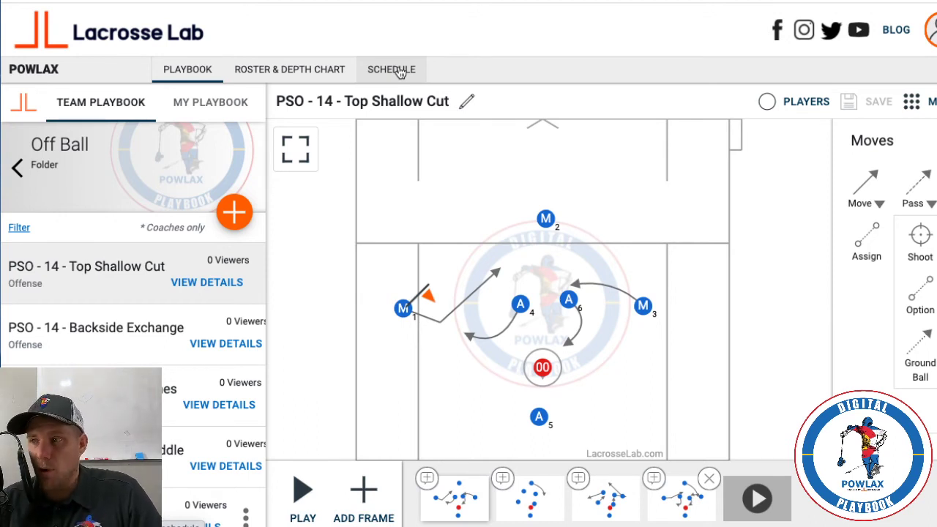
Start a new event in the team schedule and set its type to Practice.
{"action": "left_click", "coordinate": [399, 71]}
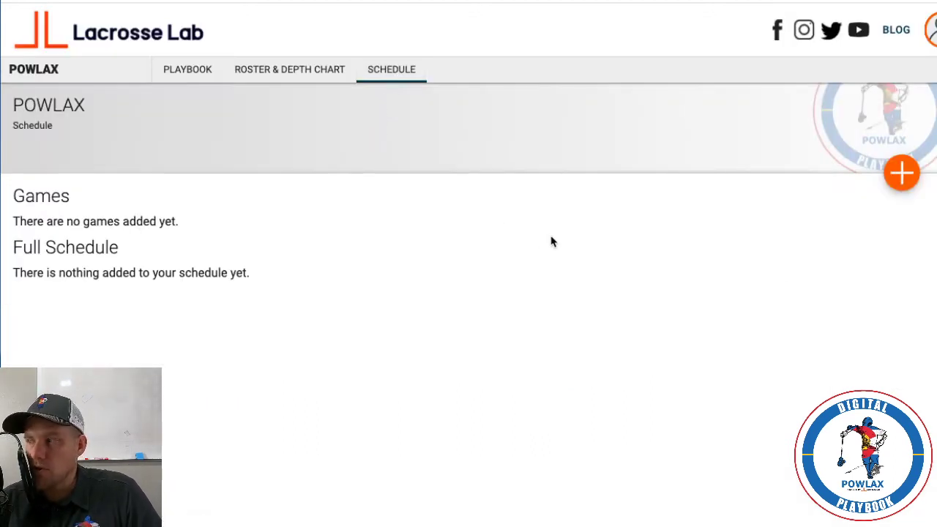
{"action": "left_click", "coordinate": [901, 177]}
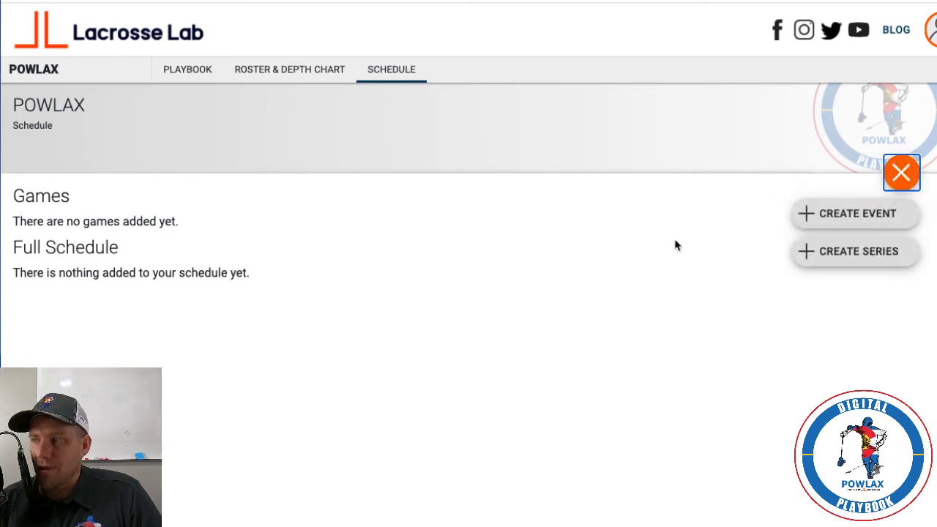
{"action": "left_click", "coordinate": [838, 219]}
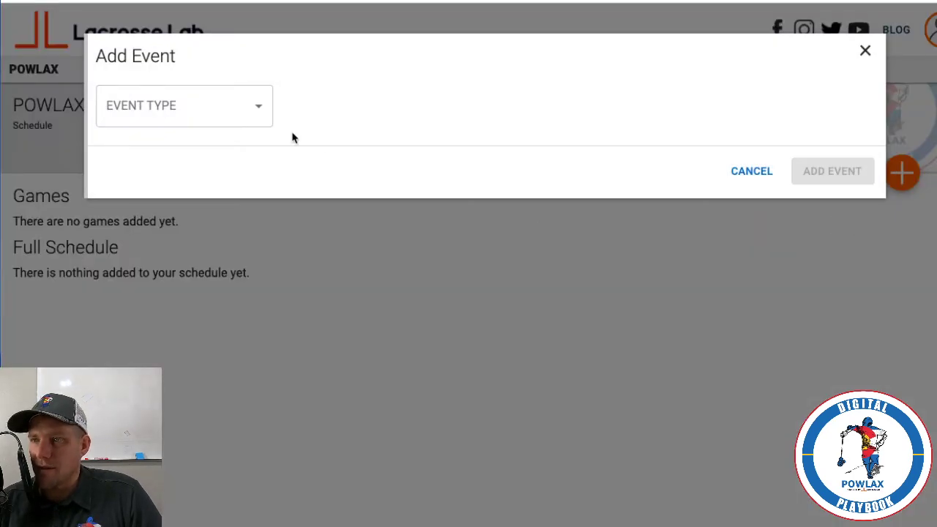
{"action": "left_click", "coordinate": [260, 109]}
{"action": "left_click", "coordinate": [246, 135]}
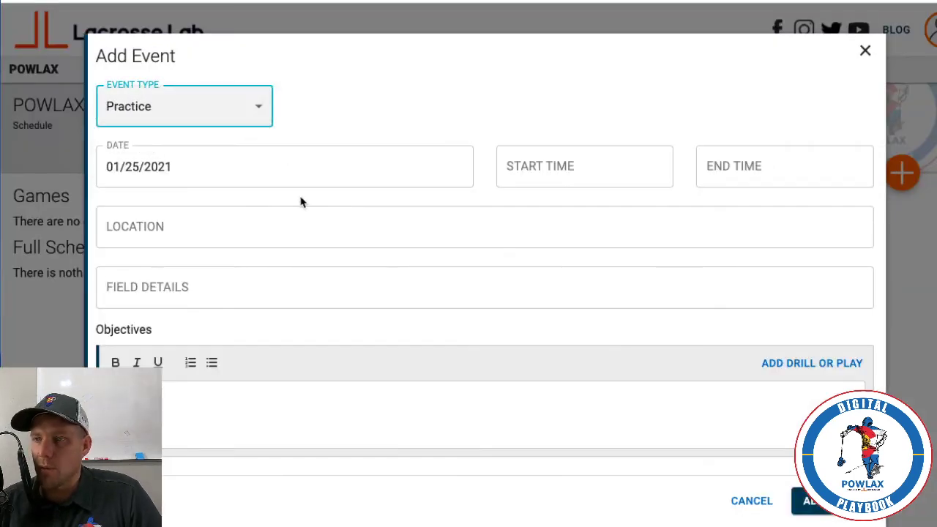
Set the practice's start time to 6:00 PM.
{"action": "left_click", "coordinate": [512, 168]}
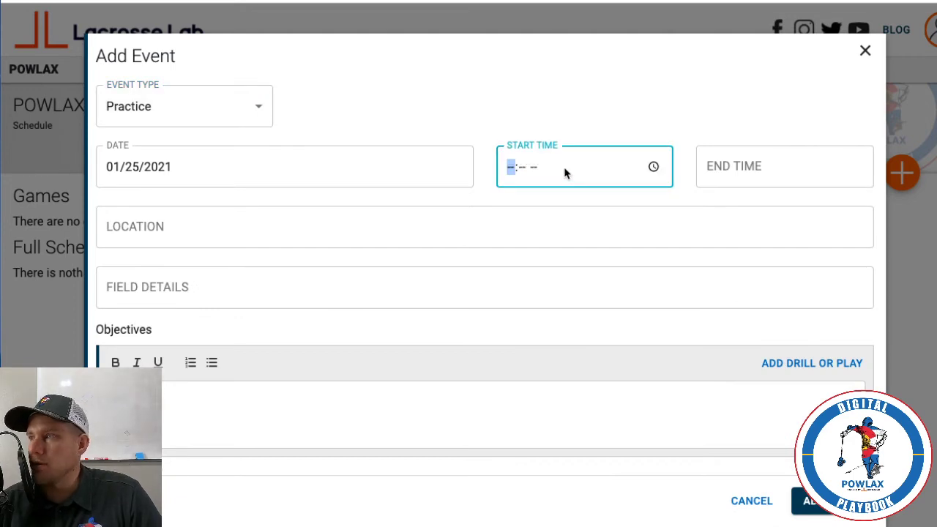
{"action": "type", "text": "6:00"}
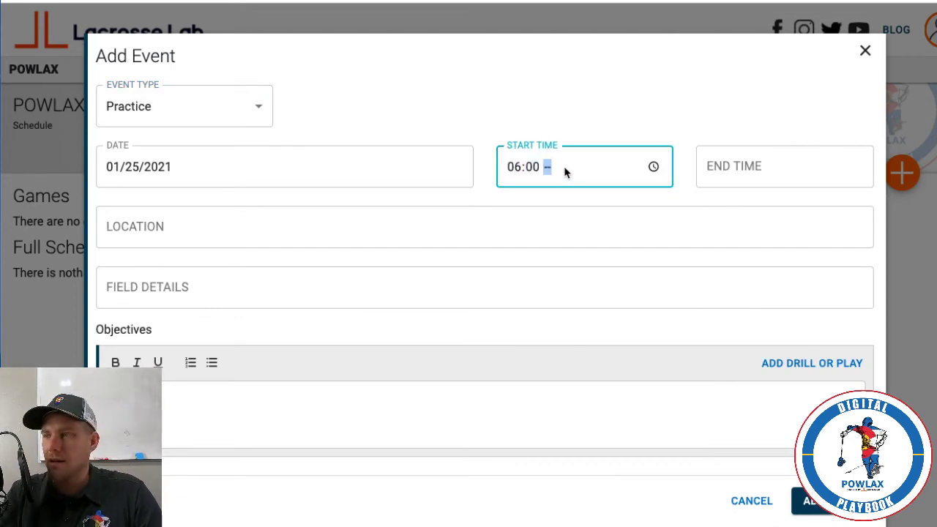
{"action": "type", "text": "p"}
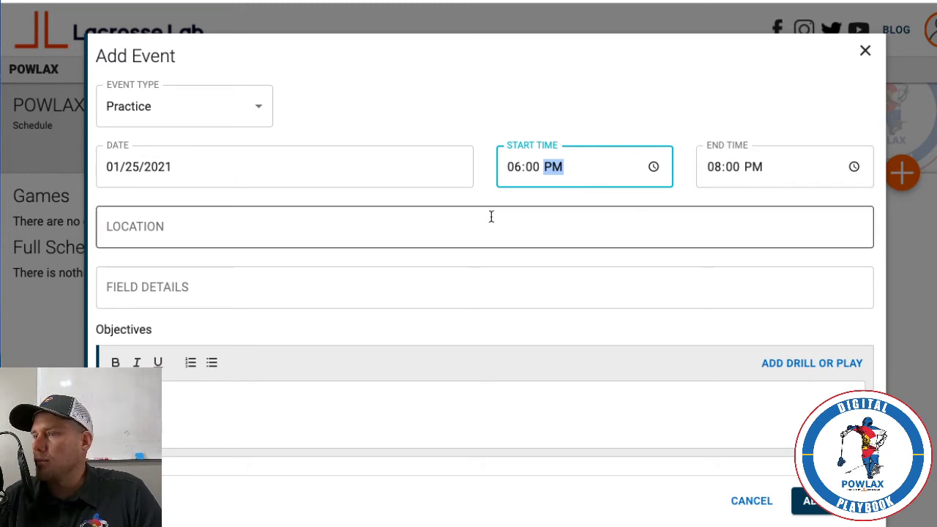
Set the practice location to the suggested Parker Fieldhouse in Parker, CO, and enter Rink as the field details.
{"action": "left_click", "coordinate": [374, 222]}
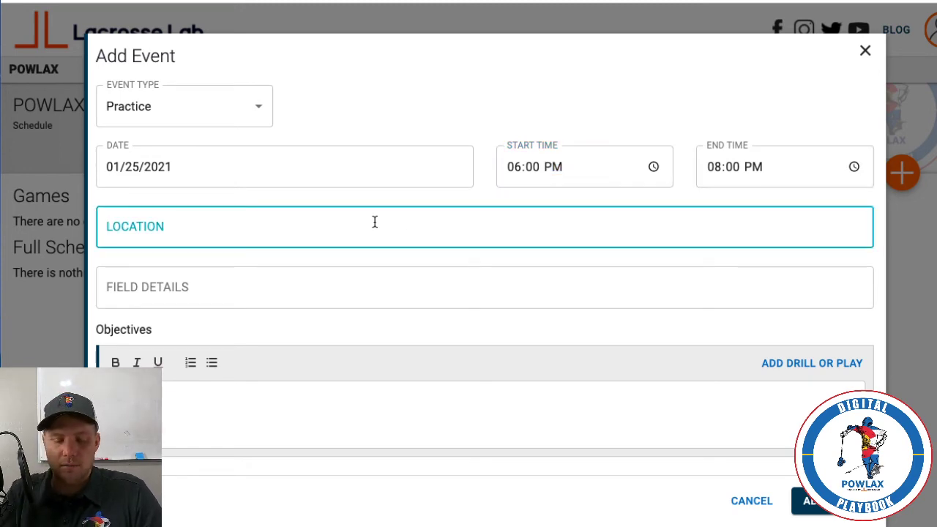
{"action": "type", "text": "Par"}
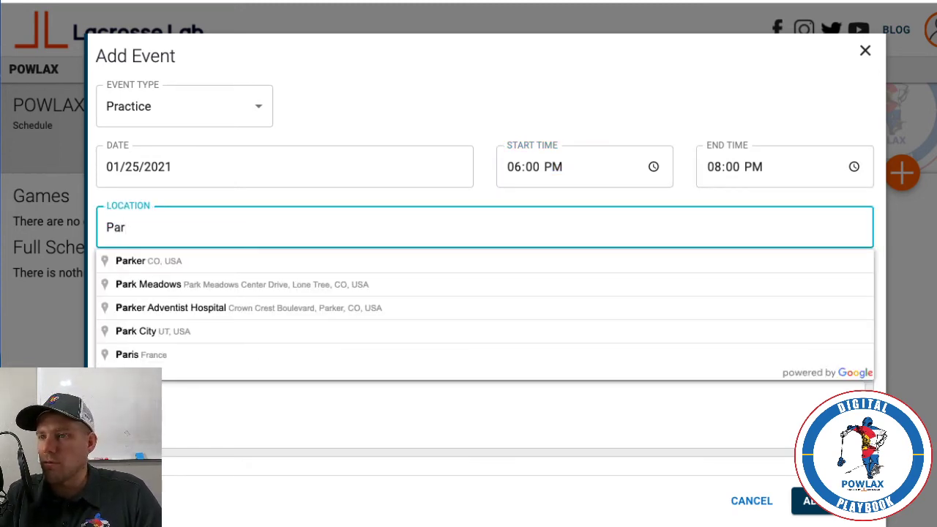
{"action": "type", "text": "ker Fiel"}
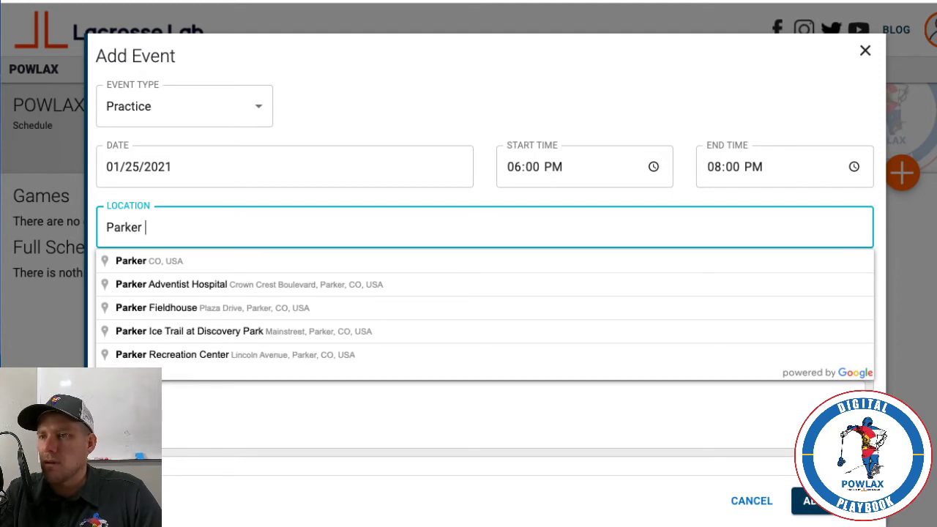
{"action": "left_click", "coordinate": [360, 263]}
{"action": "left_click", "coordinate": [169, 296]}
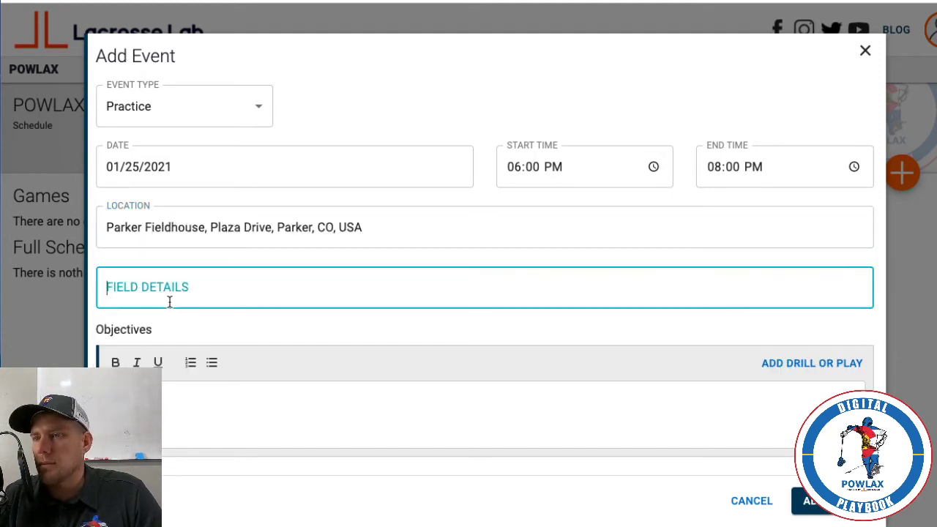
{"action": "type", "text": "Rink"}
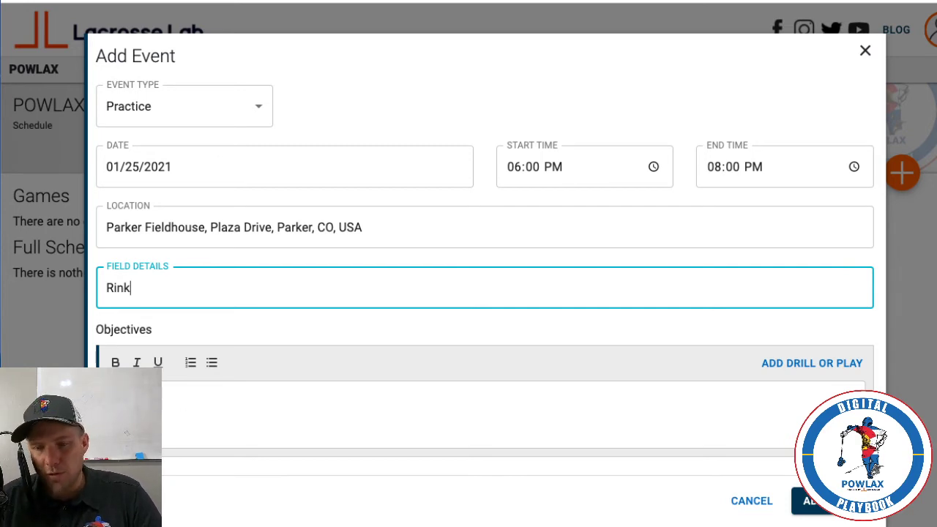
Add the Cuse Motion - Alley Throw Forward play from Cuse Motion Offense to the practice objectives and save the event.
{"action": "left_click", "coordinate": [155, 404]}
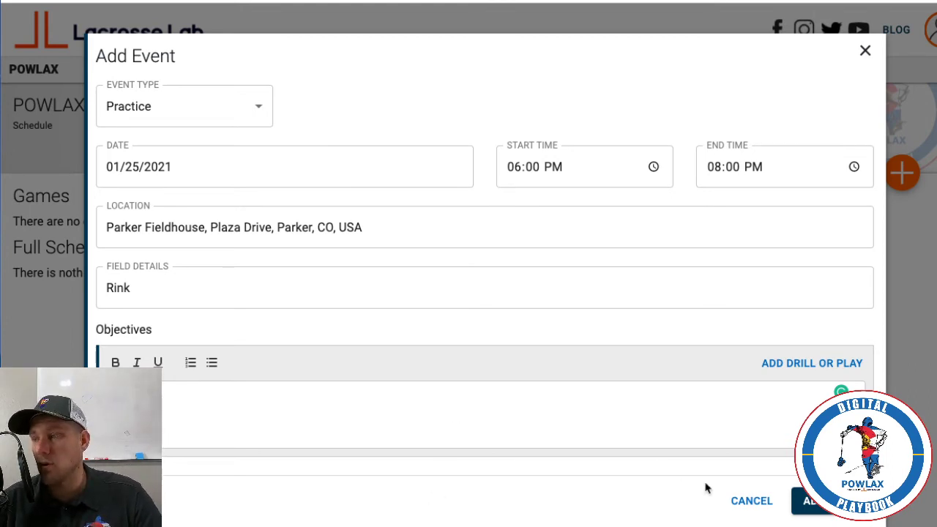
{"action": "left_click", "coordinate": [793, 370]}
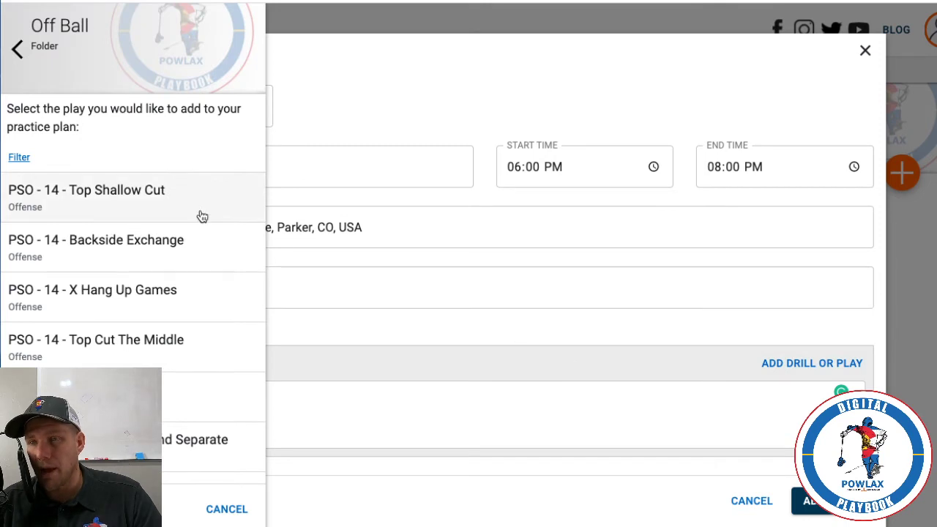
{"action": "left_click", "coordinate": [18, 53]}
{"action": "left_click", "coordinate": [18, 51]}
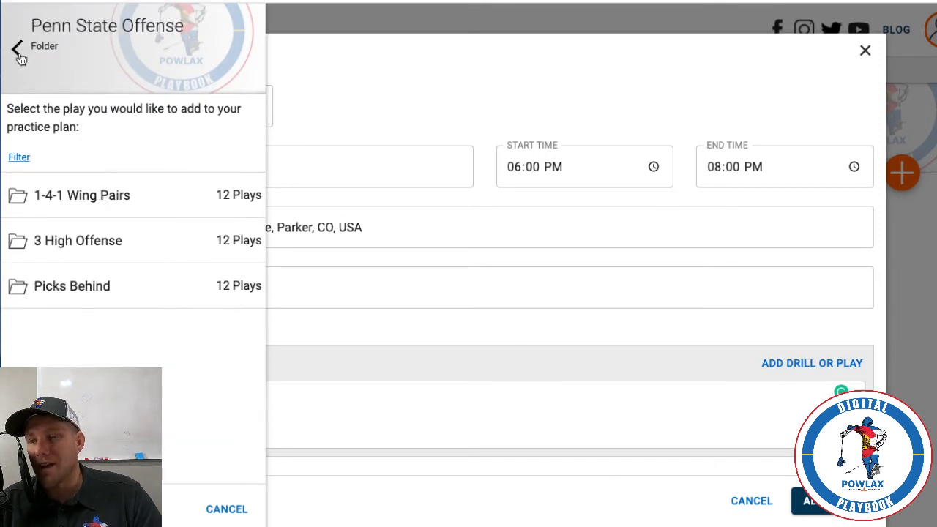
{"action": "left_click", "coordinate": [19, 56]}
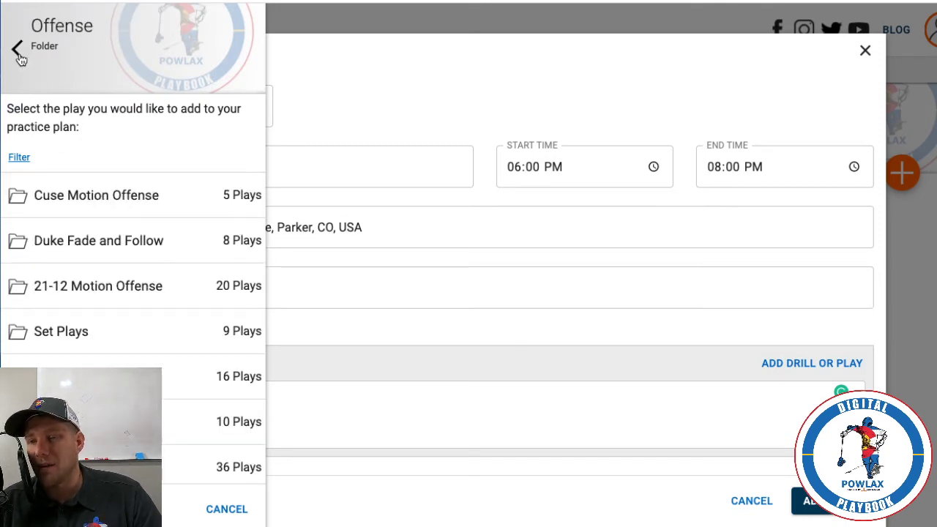
{"action": "left_click", "coordinate": [90, 198]}
{"action": "left_click", "coordinate": [142, 210]}
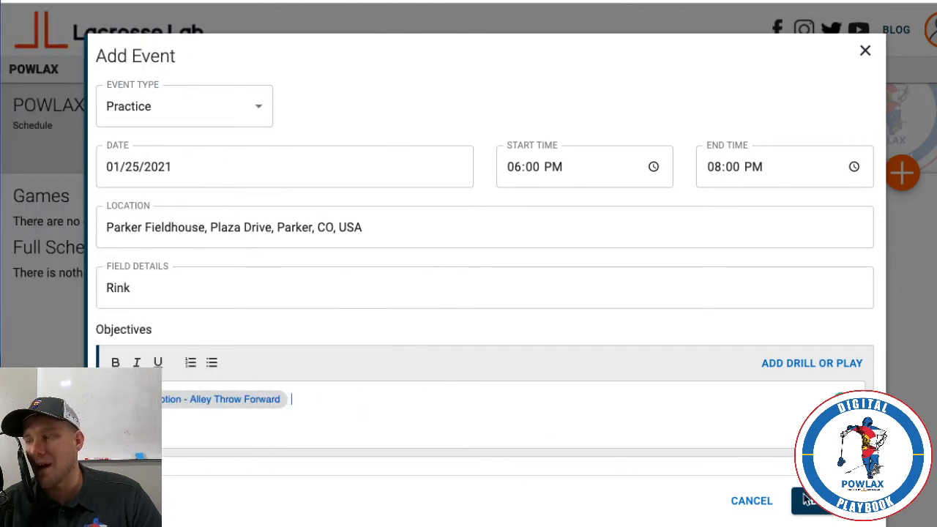
{"action": "left_click", "coordinate": [838, 514]}
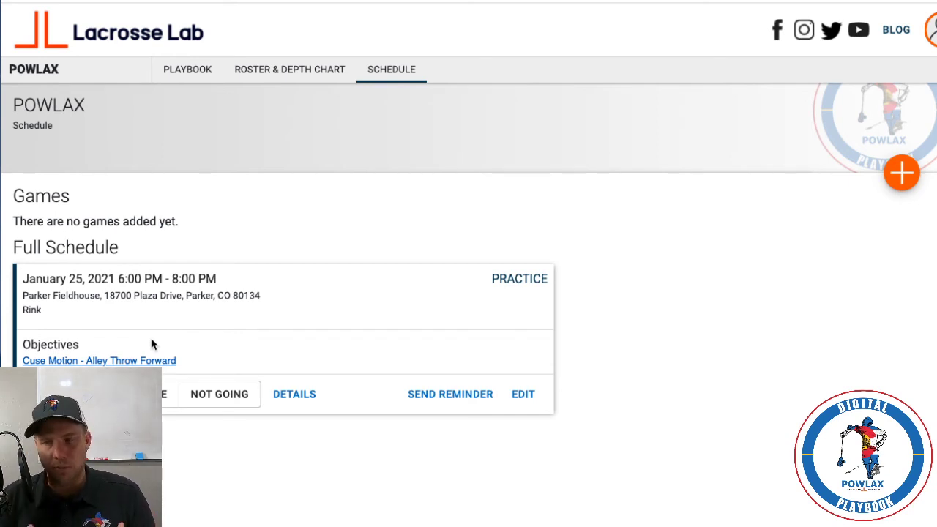
Look through My Playbook's Defense folder, opening Slide and Recover Examples and the Communication and Responsibilities subfolder.
{"action": "left_click", "coordinate": [187, 71]}
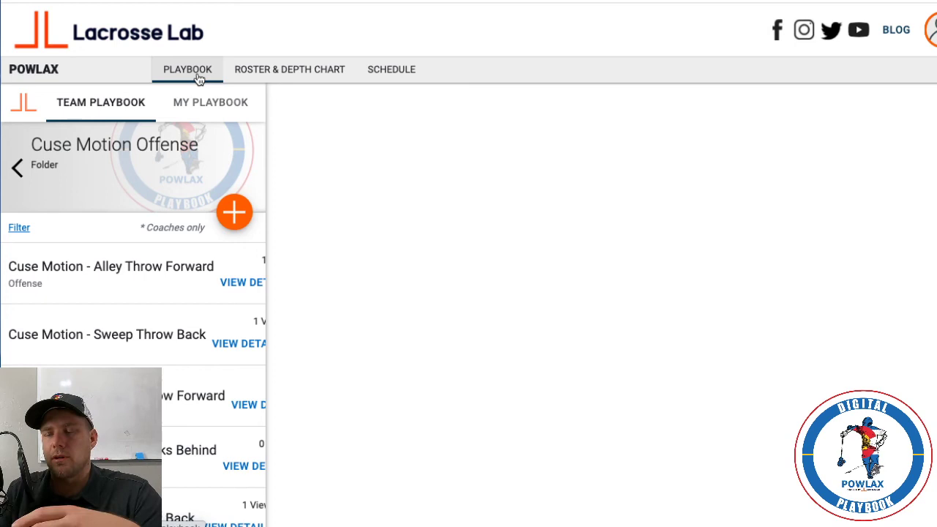
{"action": "left_click", "coordinate": [183, 110]}
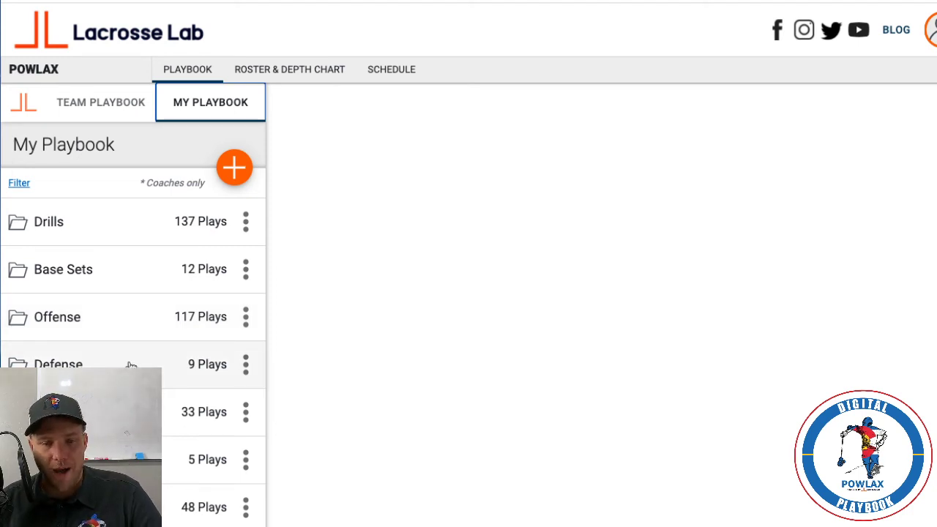
{"action": "left_click", "coordinate": [130, 365]}
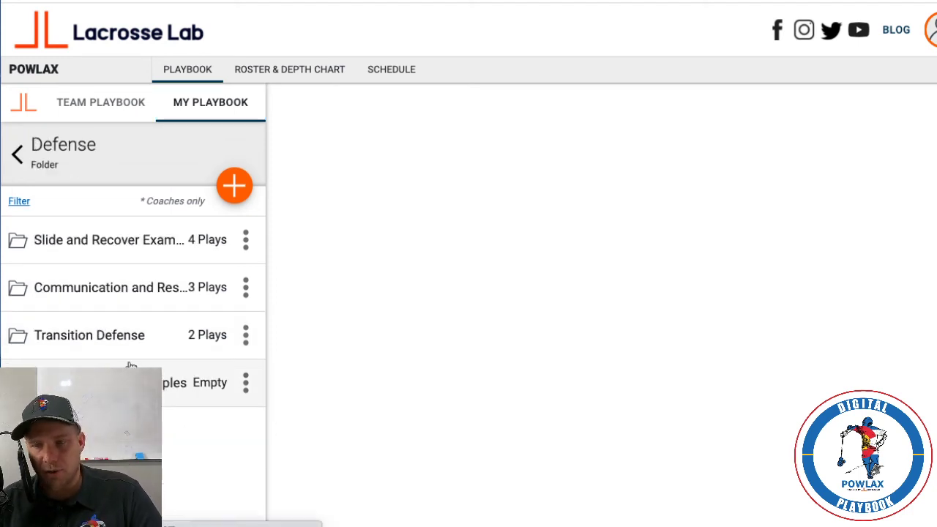
{"action": "left_click", "coordinate": [145, 246]}
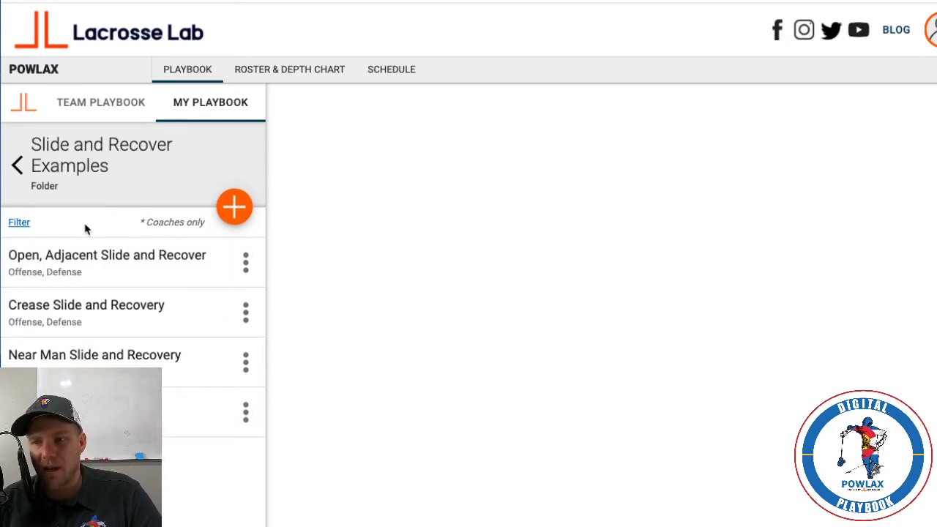
{"action": "left_click", "coordinate": [20, 174]}
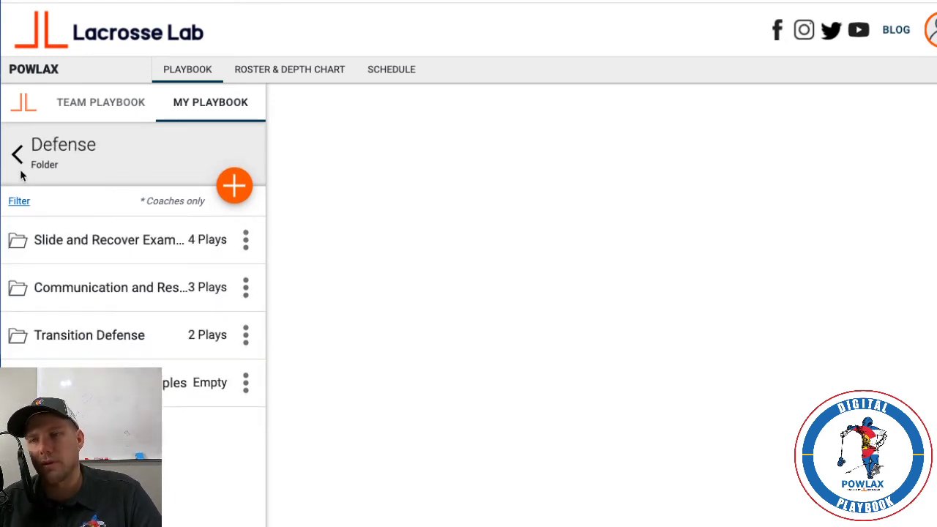
{"action": "left_click", "coordinate": [134, 291]}
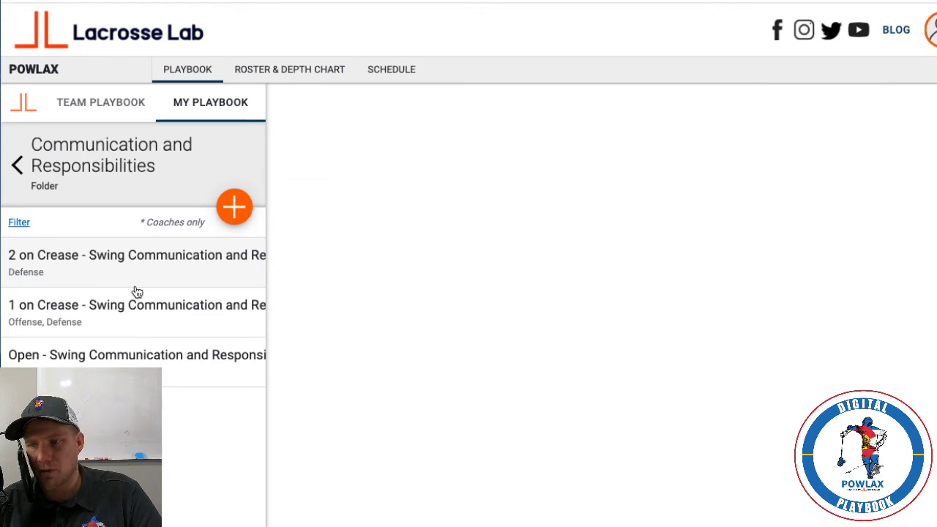
Open the Open - Swing Communication and Responsibility play, view a 2-slide defender's role options, and watch the animation with that defender highlighted.
{"action": "left_click", "coordinate": [167, 370]}
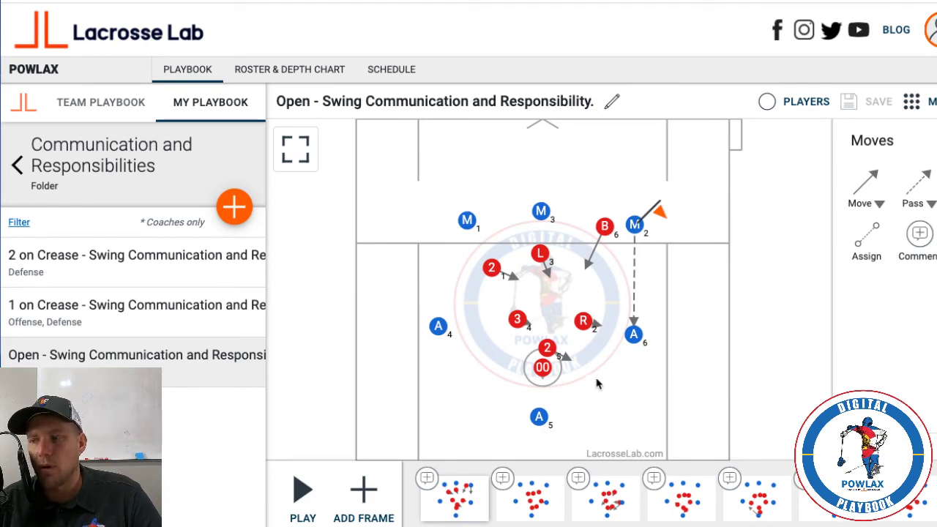
{"action": "left_click", "coordinate": [549, 350]}
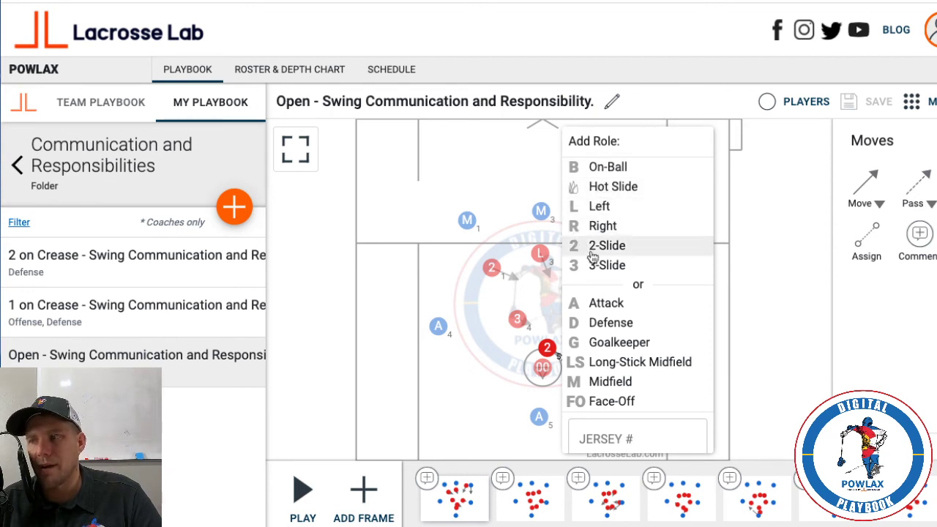
{"action": "left_click", "coordinate": [497, 305]}
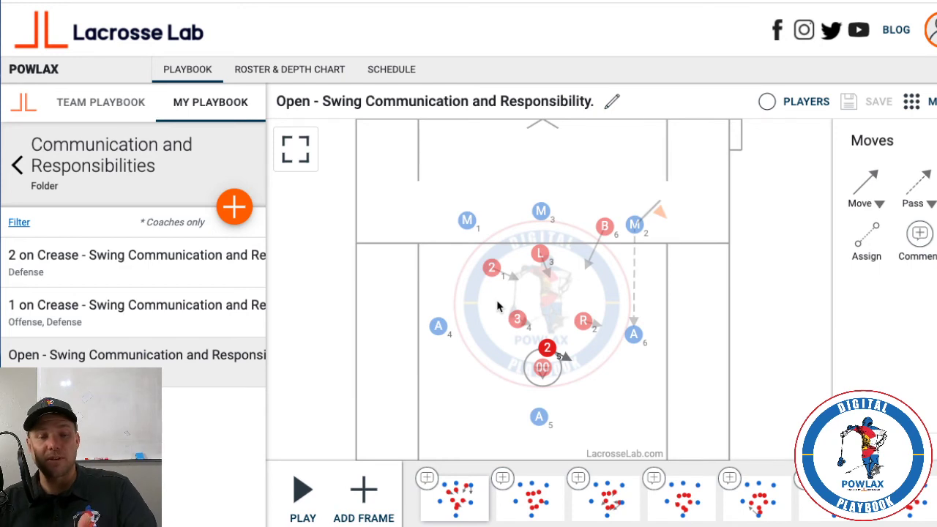
{"action": "left_click", "coordinate": [311, 490]}
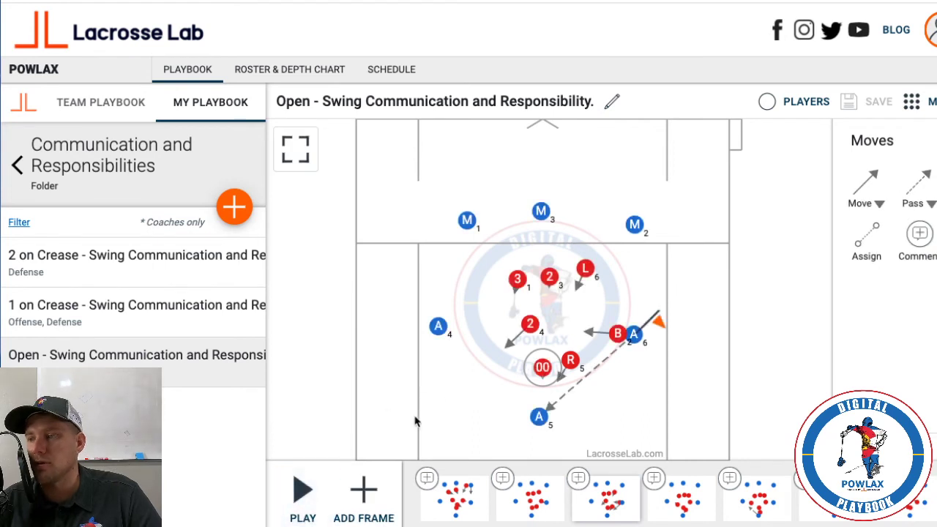
{"action": "left_click", "coordinate": [306, 492]}
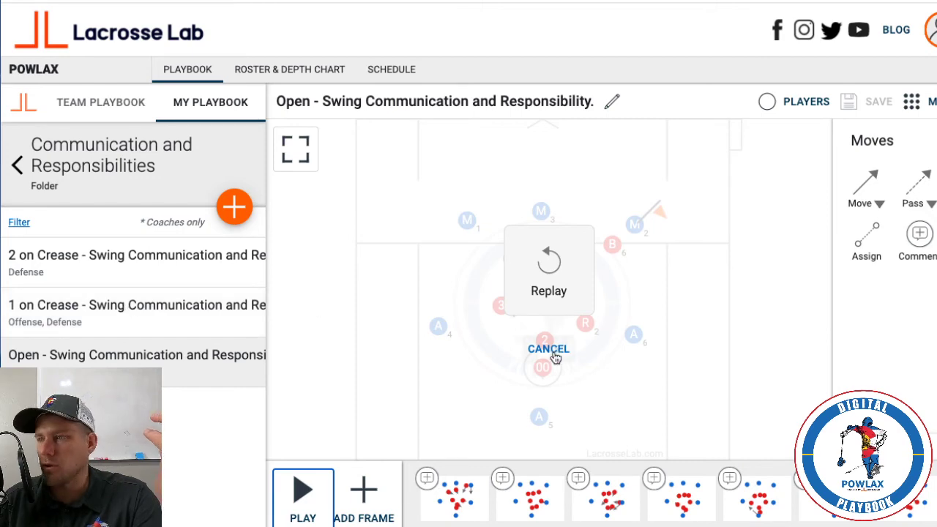
Open the 1 on Crease - Swing Communication play and watch its animation with the Hot Slide defender highlighted.
{"action": "left_click", "coordinate": [101, 322]}
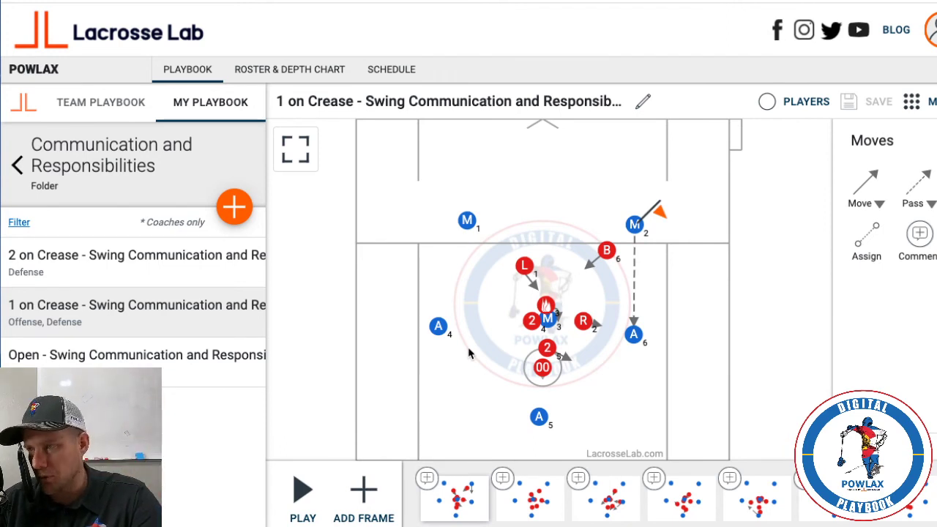
{"action": "left_click", "coordinate": [545, 305]}
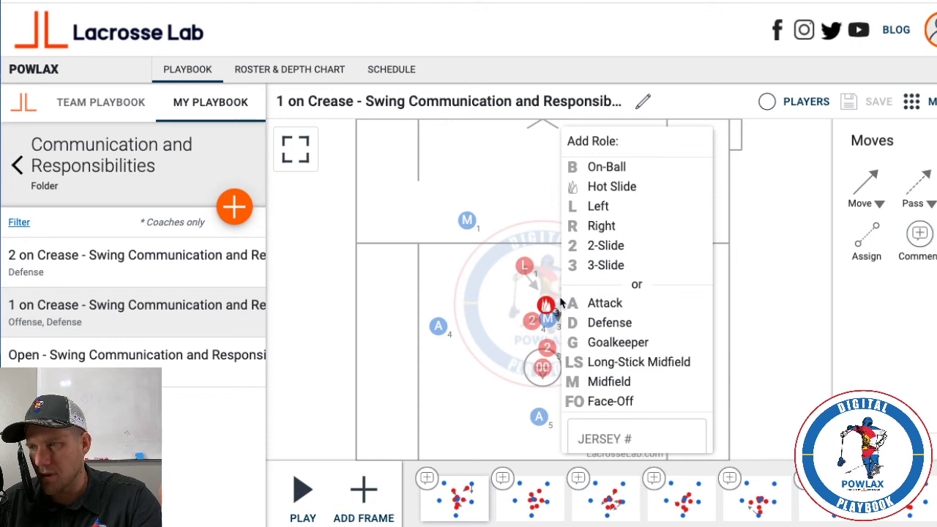
{"action": "left_click", "coordinate": [543, 252]}
{"action": "left_click", "coordinate": [297, 495]}
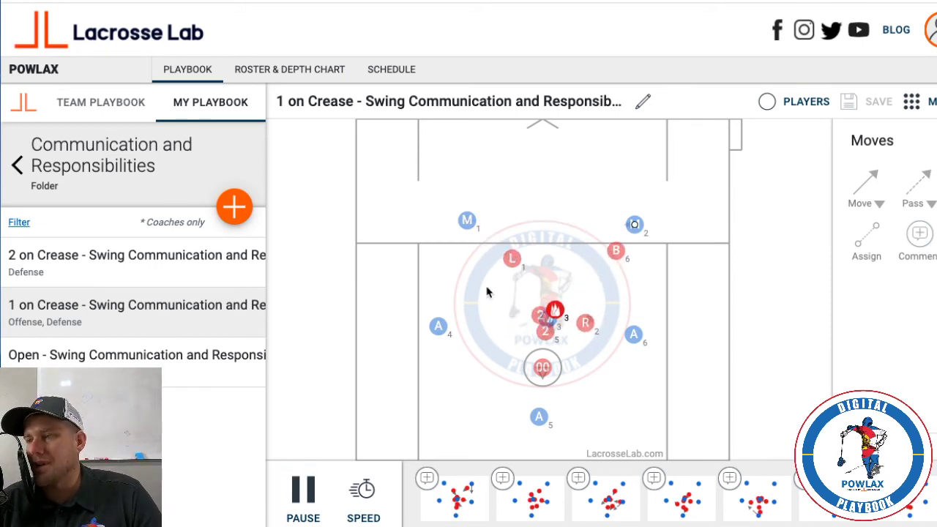
{"action": "left_click", "coordinate": [543, 349]}
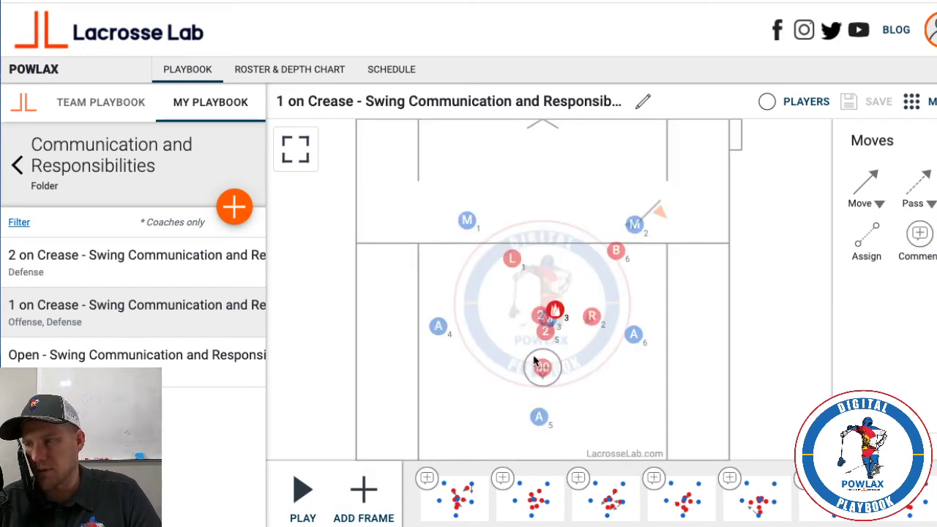
Highlight the 2-slide defender beside the crease player and replay the 1 on Crease animation.
{"action": "left_click", "coordinate": [540, 320]}
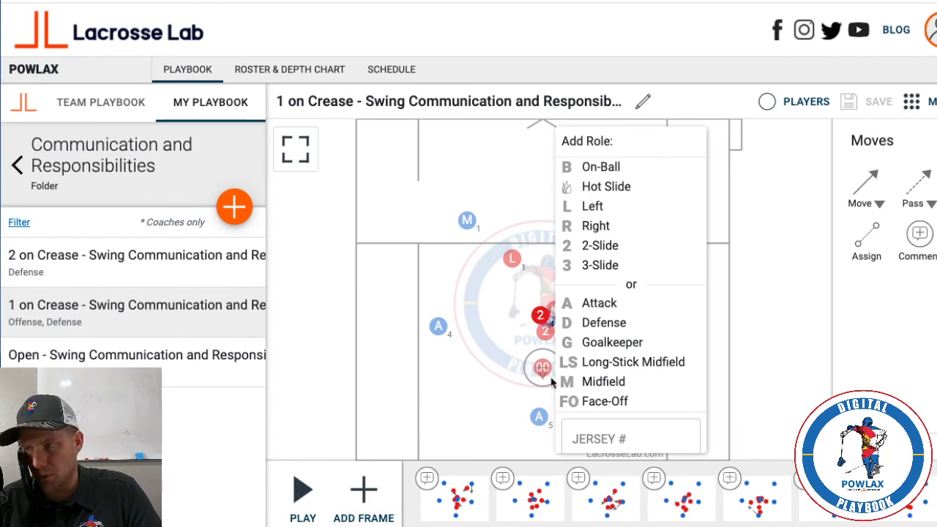
{"action": "left_click", "coordinate": [519, 337]}
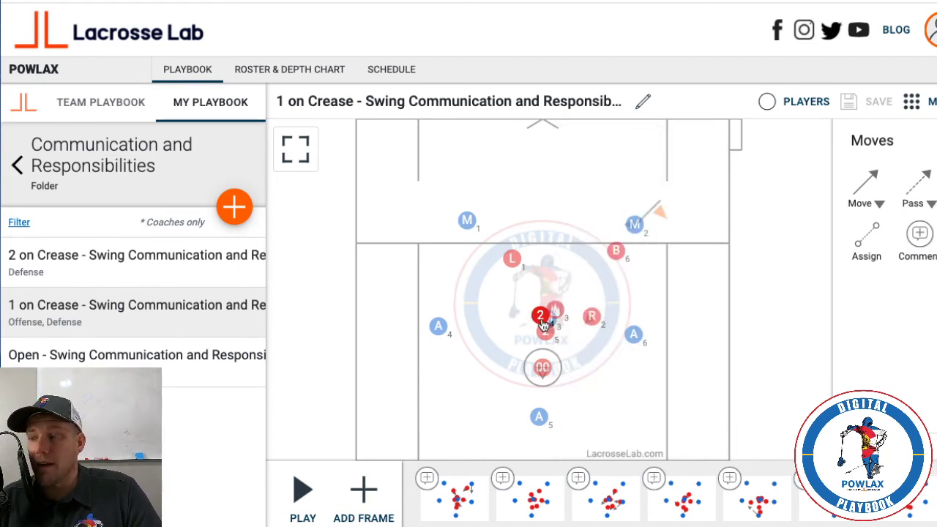
{"action": "left_click", "coordinate": [300, 490]}
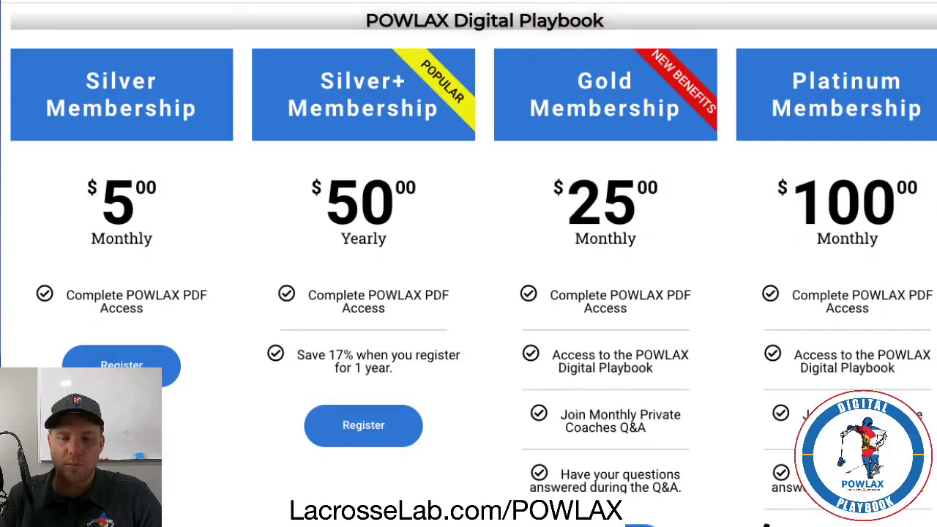
Look over the POWLAX website's membership plans and Digital Playbook offer, and return to Lacrosse Lab.
{"action": "scroll", "coordinate": [522, 251], "scroll_direction": "up", "scroll_amount": 3}
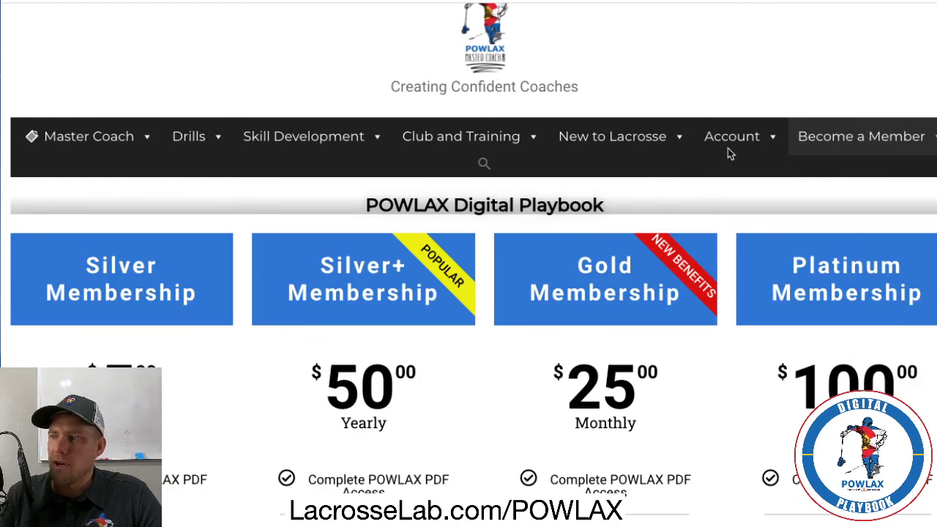
{"action": "left_click", "coordinate": [773, 139]}
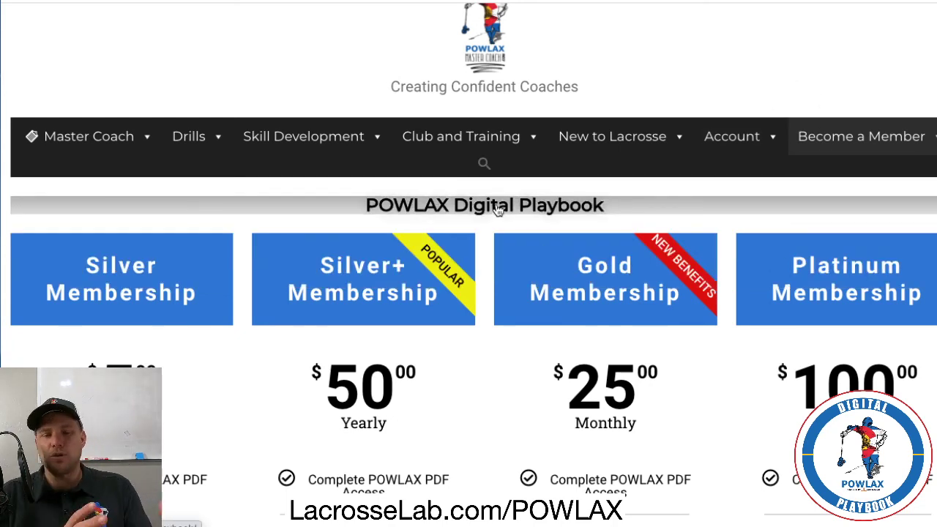
{"action": "left_click", "coordinate": [498, 210]}
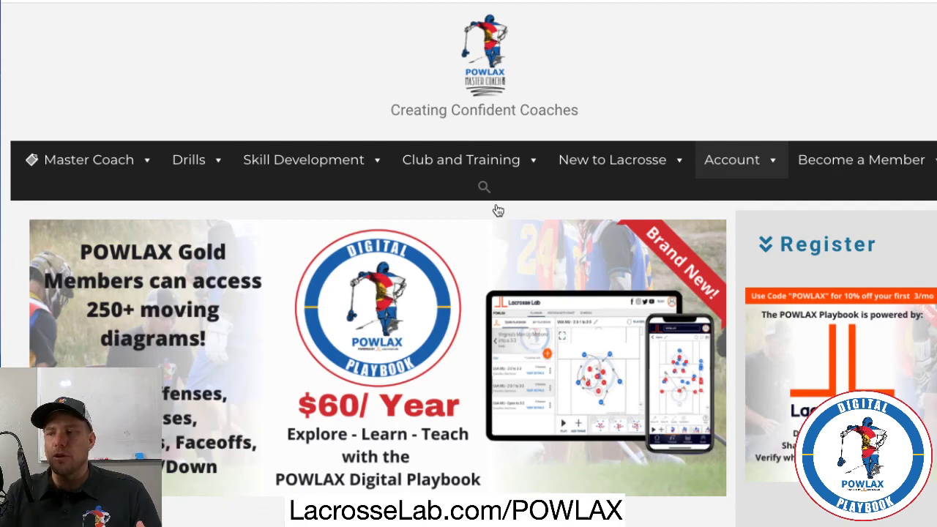
{"action": "left_click", "coordinate": [780, 249]}
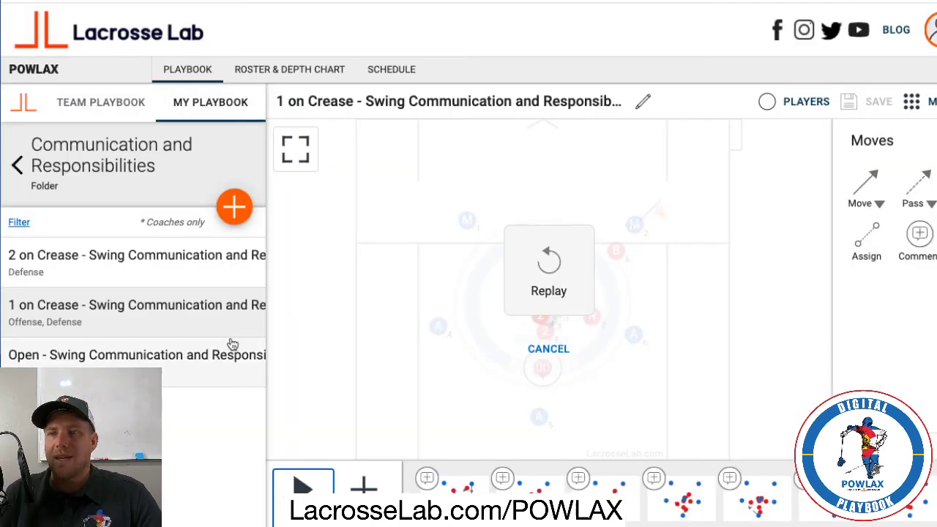
Go back to the top level of My Playbook and open the Defensive Drills subfolder in Drills.
{"action": "left_click", "coordinate": [19, 167]}
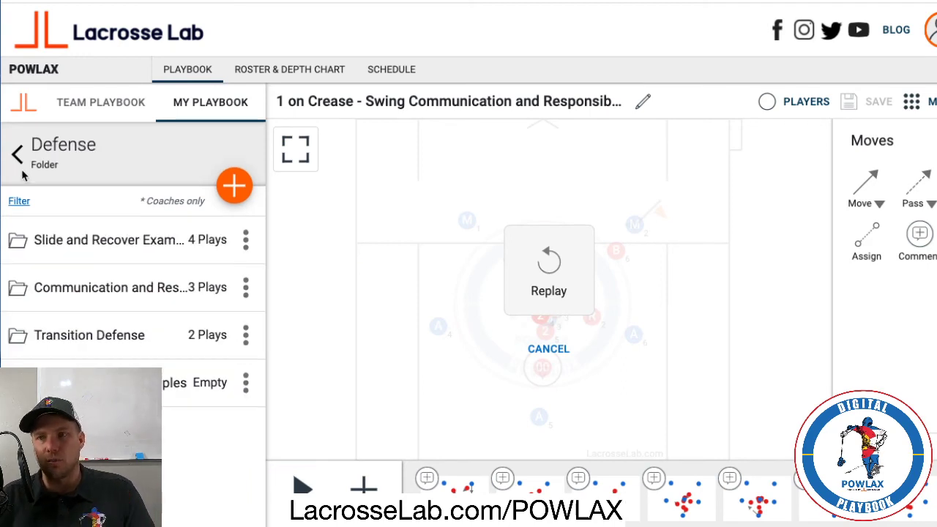
{"action": "left_click", "coordinate": [18, 163]}
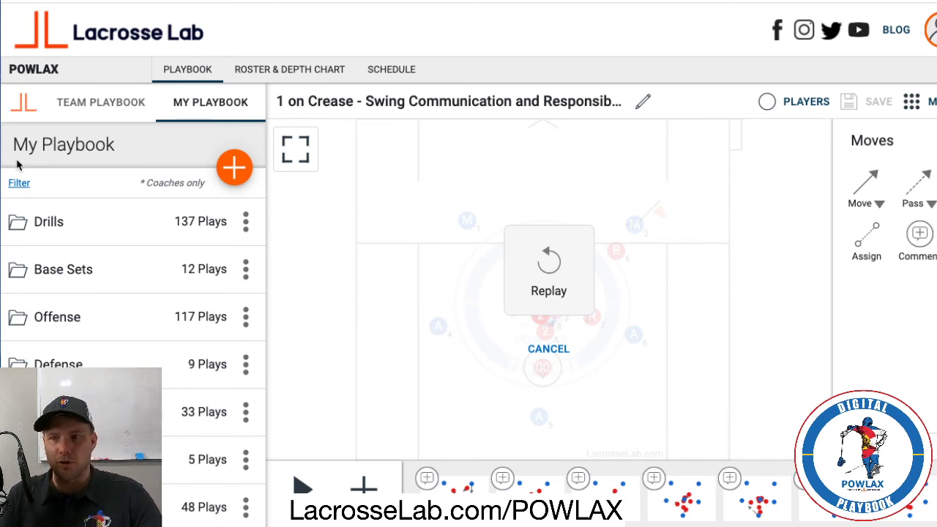
{"action": "left_click", "coordinate": [59, 213]}
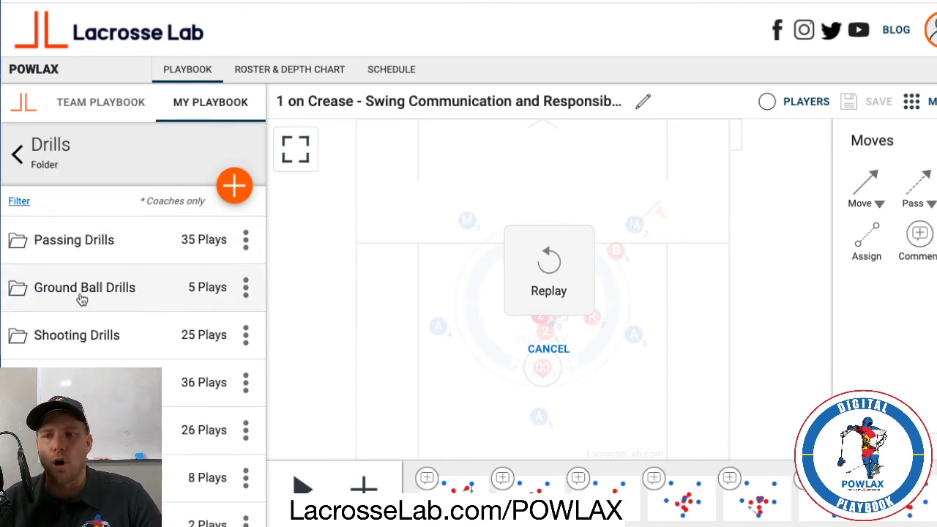
{"action": "scroll", "coordinate": [81, 417], "scroll_direction": "down", "scroll_amount": 1}
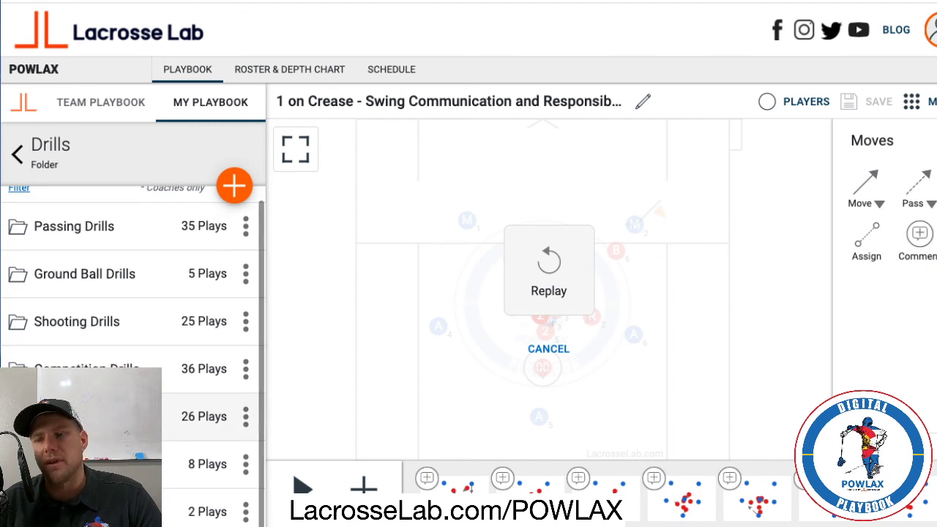
{"action": "left_click", "coordinate": [81, 416]}
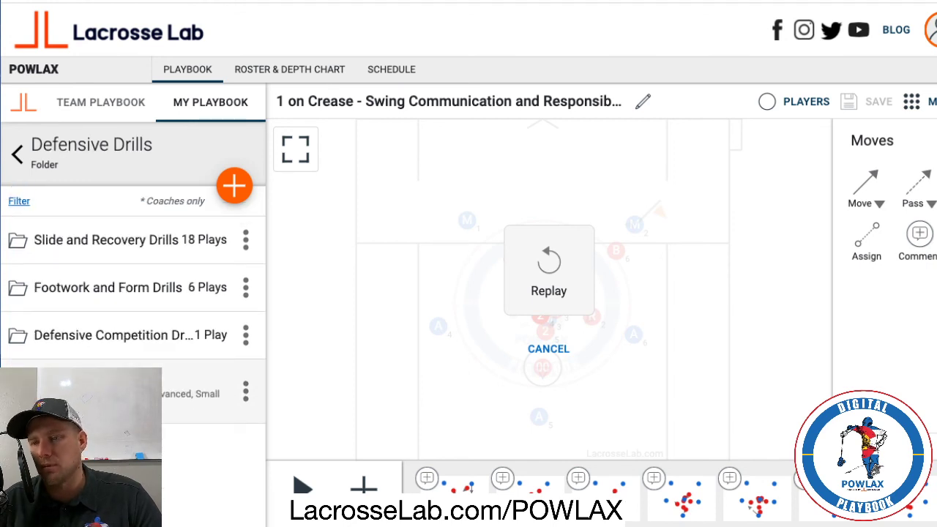
Check the defensive competition drills folder, and look through the drill folders in Slide and Recovery Drills.
{"action": "left_click", "coordinate": [93, 335]}
{"action": "left_click", "coordinate": [20, 175]}
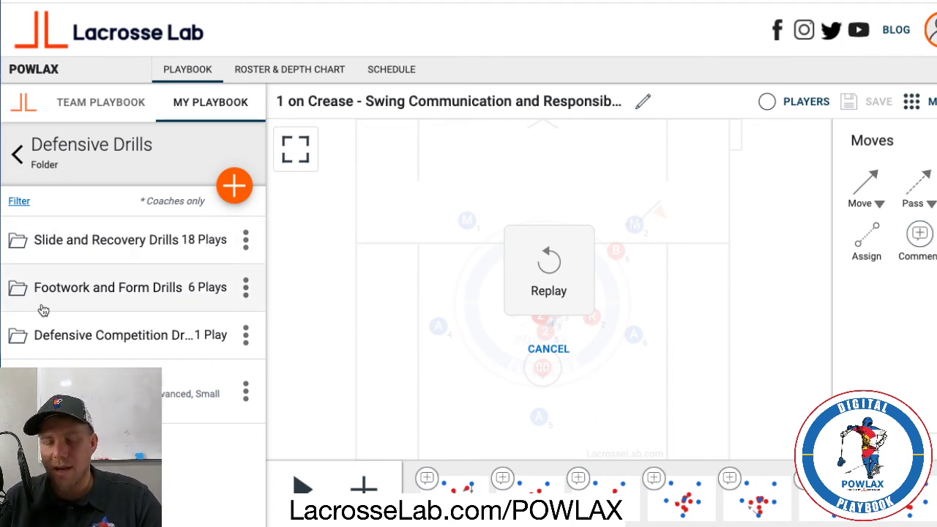
{"action": "left_click", "coordinate": [81, 262]}
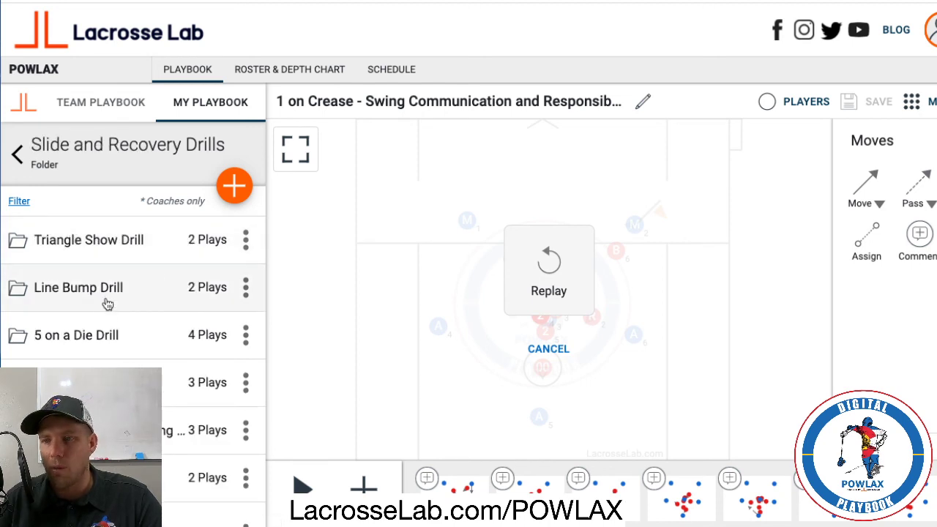
{"action": "scroll", "coordinate": [131, 329], "scroll_direction": "down", "scroll_amount": 1}
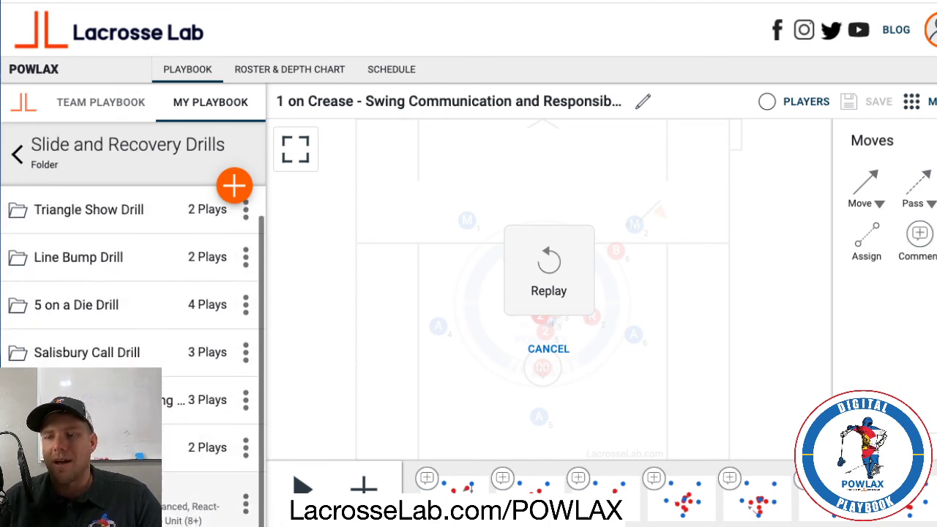